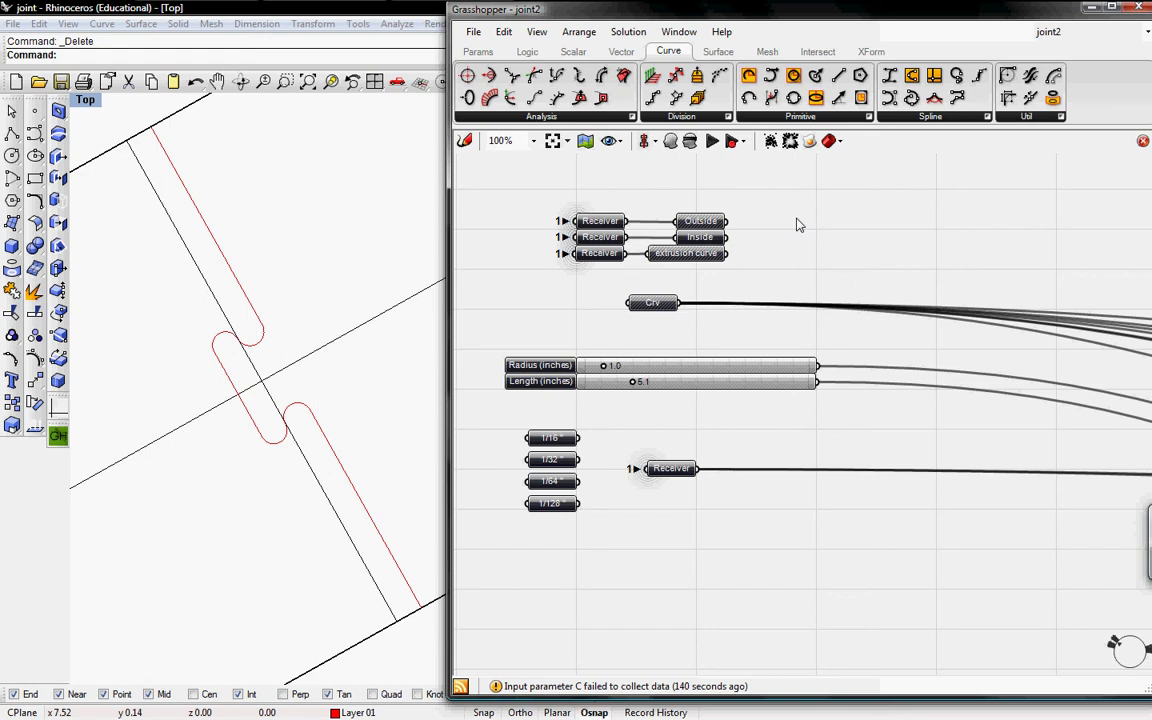
Step: Set the uppermost slider feeding the curve evaluation components to 0.7104
scroll(836, 342, "down", 5)
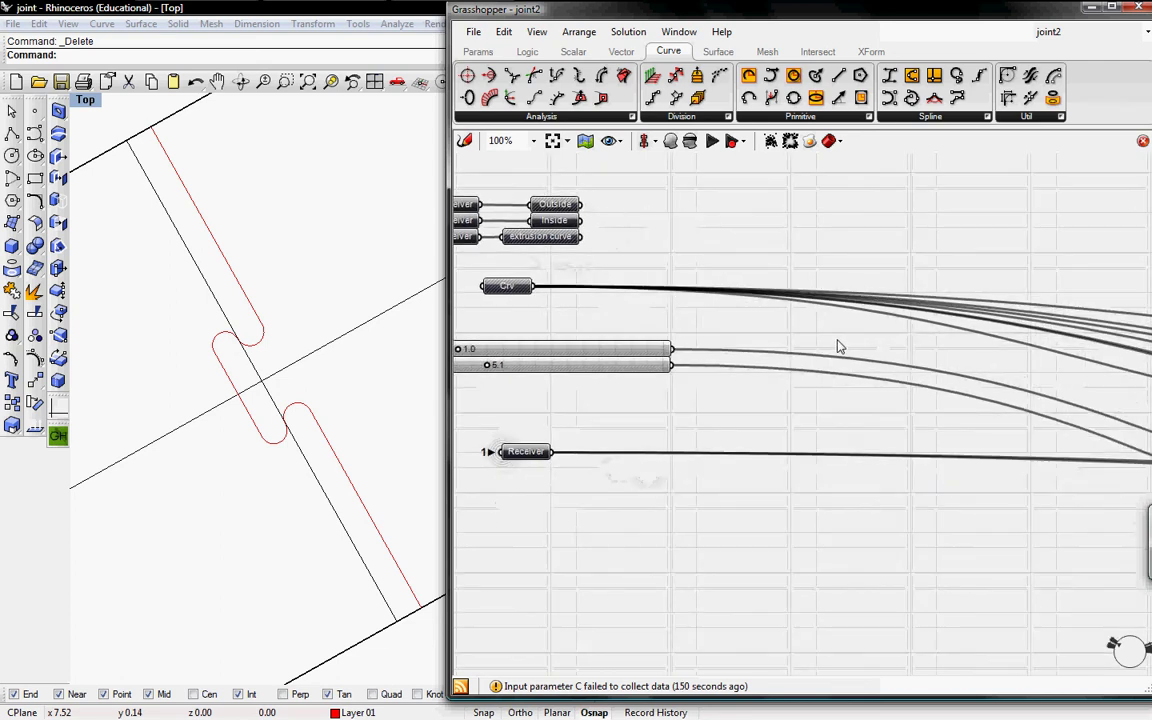
scroll(764, 359, "up", 6)
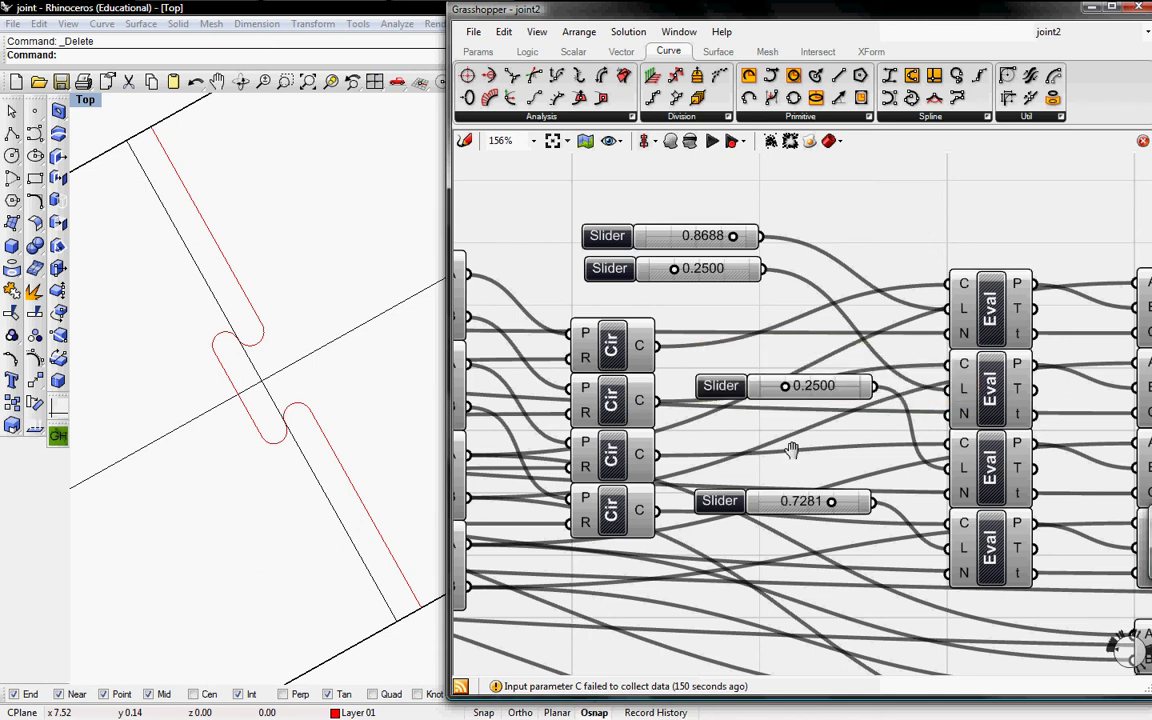
right_click_drag(787, 453, 829, 467)
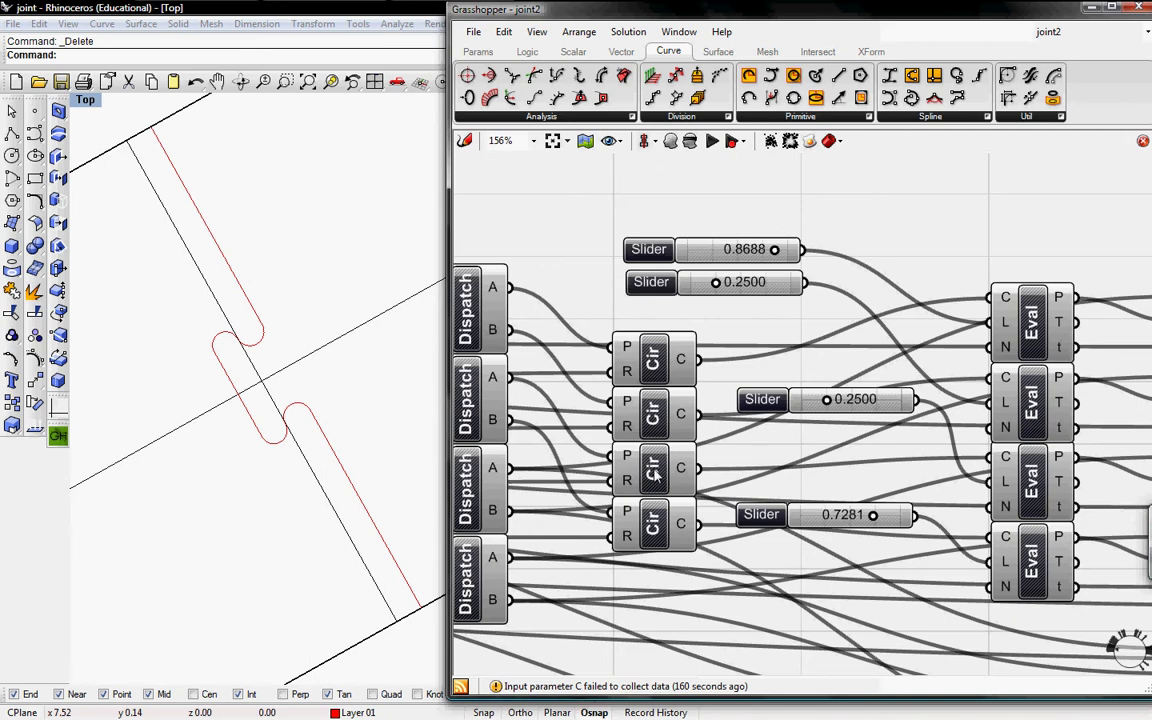
right_click_drag(945, 411, 876, 413)
right_click_drag(842, 370, 932, 378)
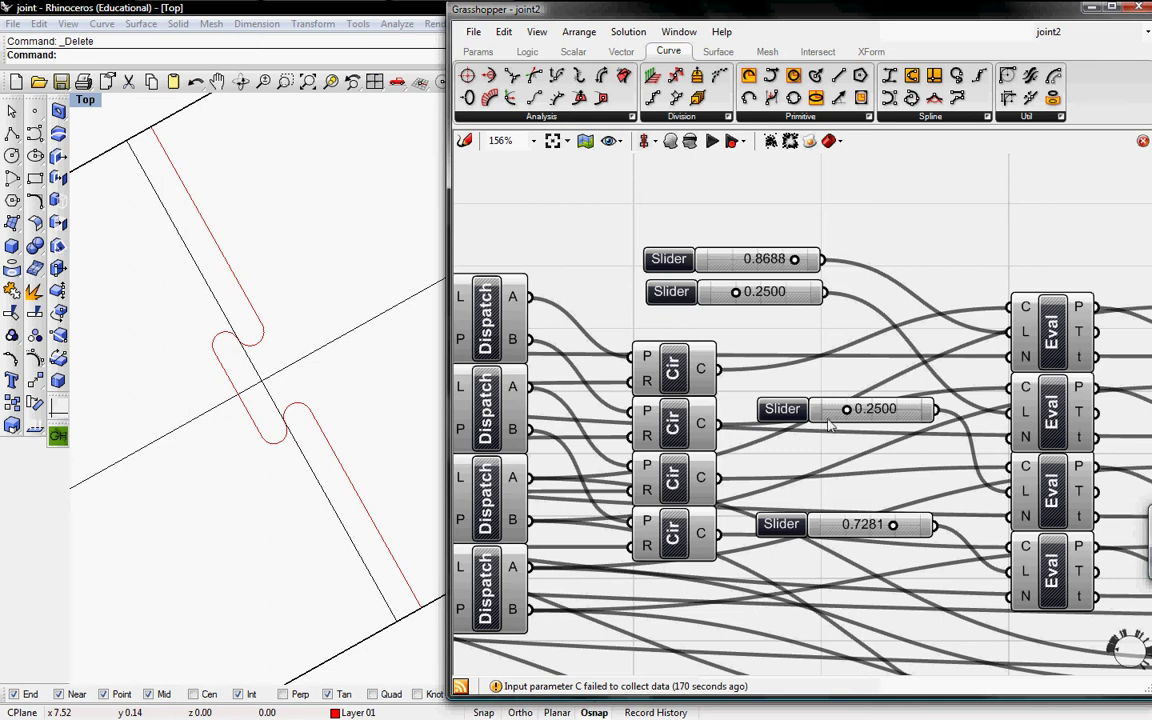
mouse_move(794, 260)
left_mouse_down()
mouse_move(740, 260)
mouse_move(780, 260)
left_mouse_up()
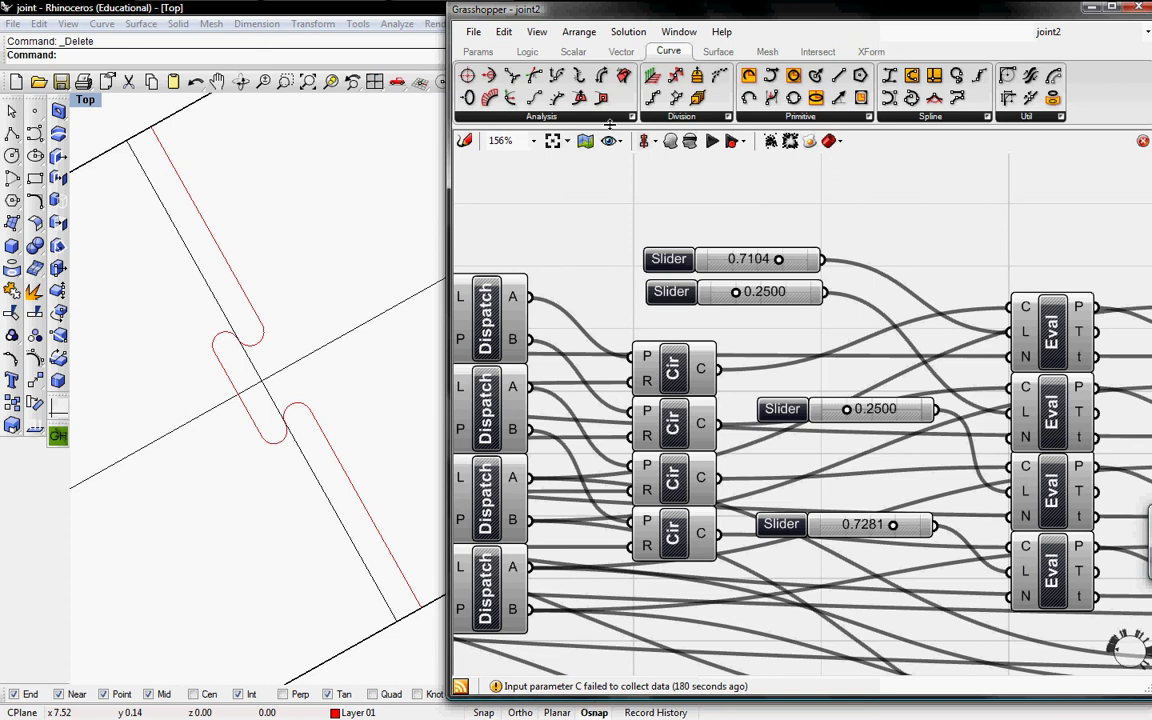
Step: Add a single-variable F(x) function component above the Eval components and set its expression to .5+(.2*x)
left_click(527, 51)
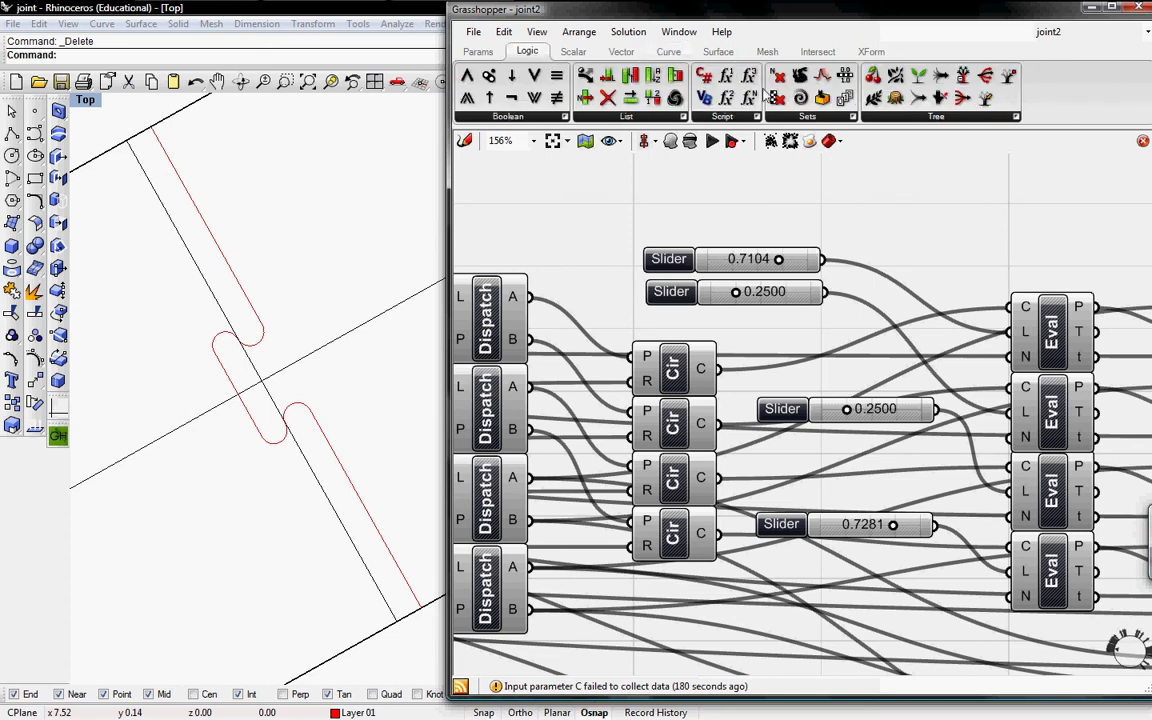
left_click(940, 245)
left_click_drag(920, 242, 930, 216)
right_click(901, 199)
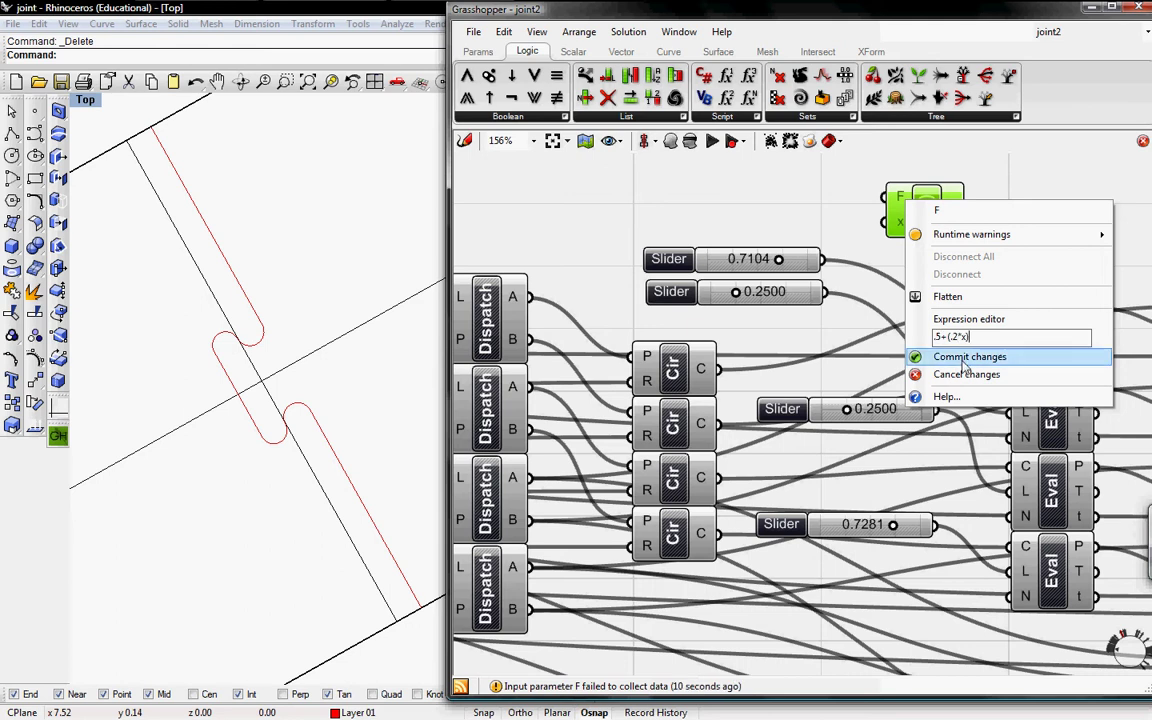
left_click(915, 356)
Step: Duplicate the F(x) component below the original and replace the operator between .5 and the .2*x term in its expression
key("ctrl+c")
key("ctrl+v")
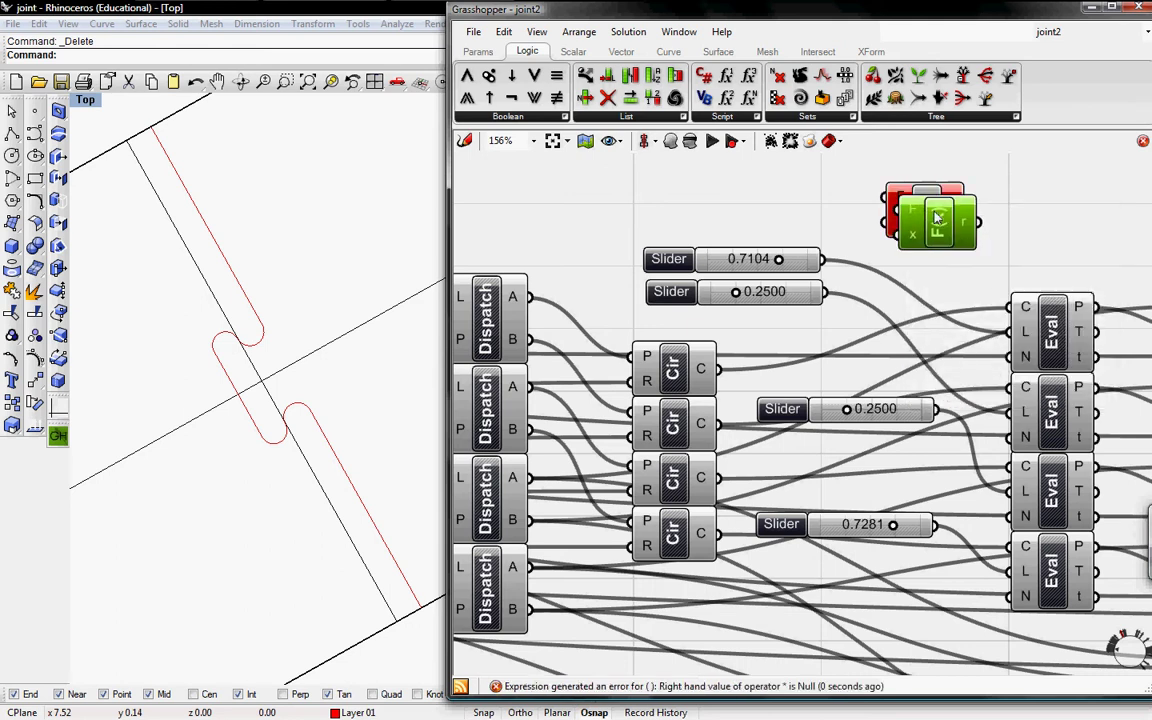
left_click_drag(929, 230, 907, 284)
right_click(893, 281)
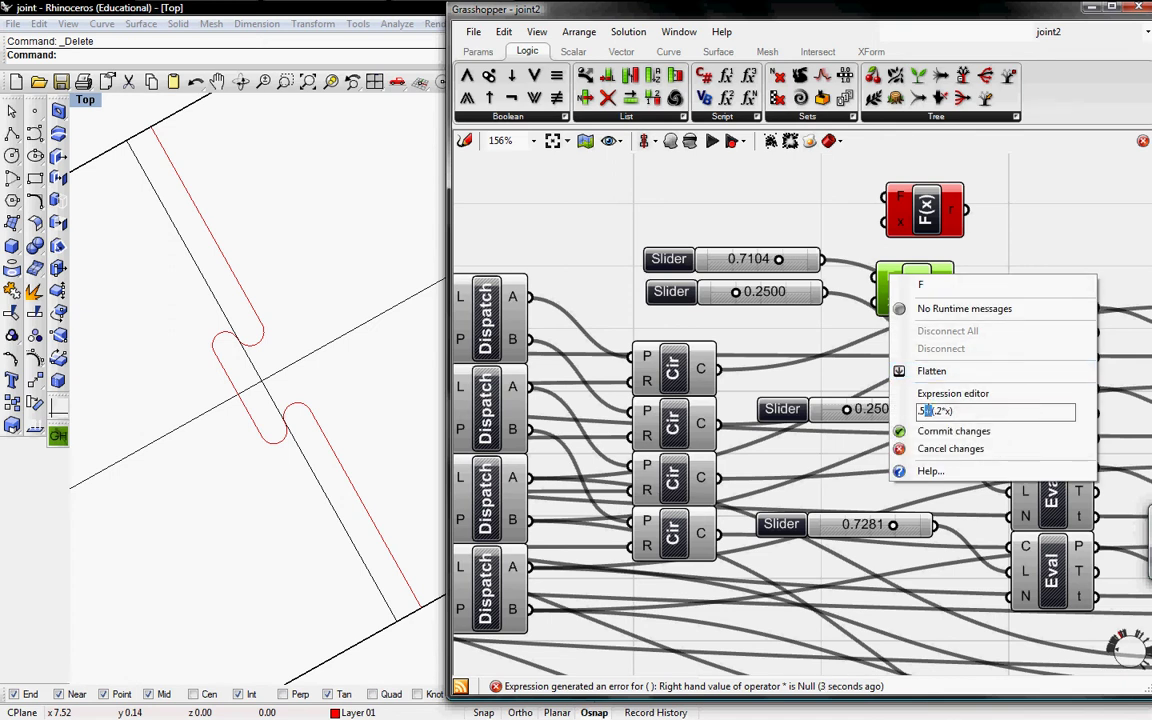
type("+")
left_click(936, 429)
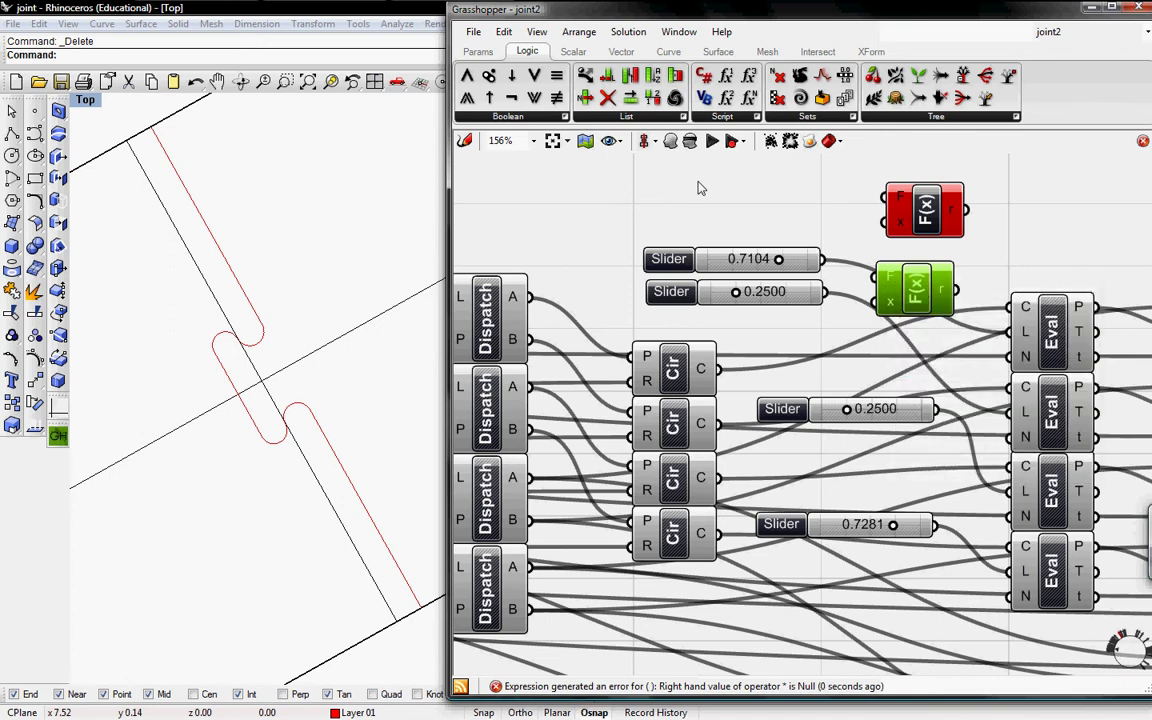
Step: Add a Number parameter above the sliders and set its value to 1
left_click(478, 51)
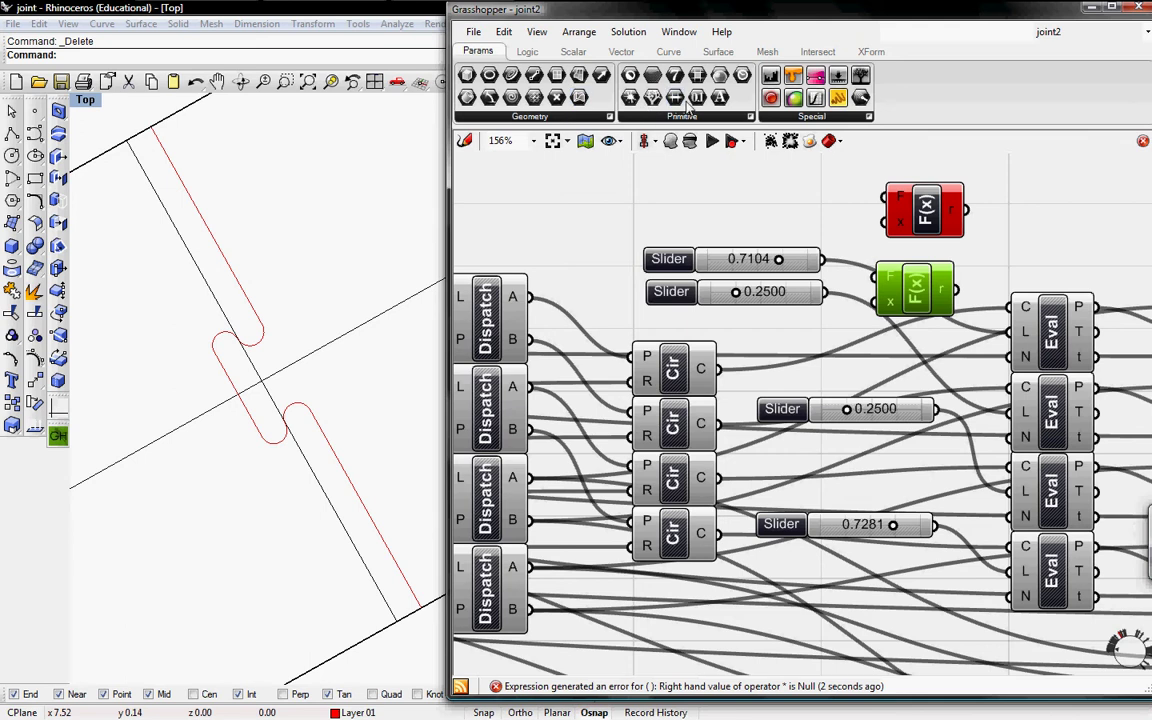
left_click_drag(629, 97, 703, 172)
right_click(704, 173)
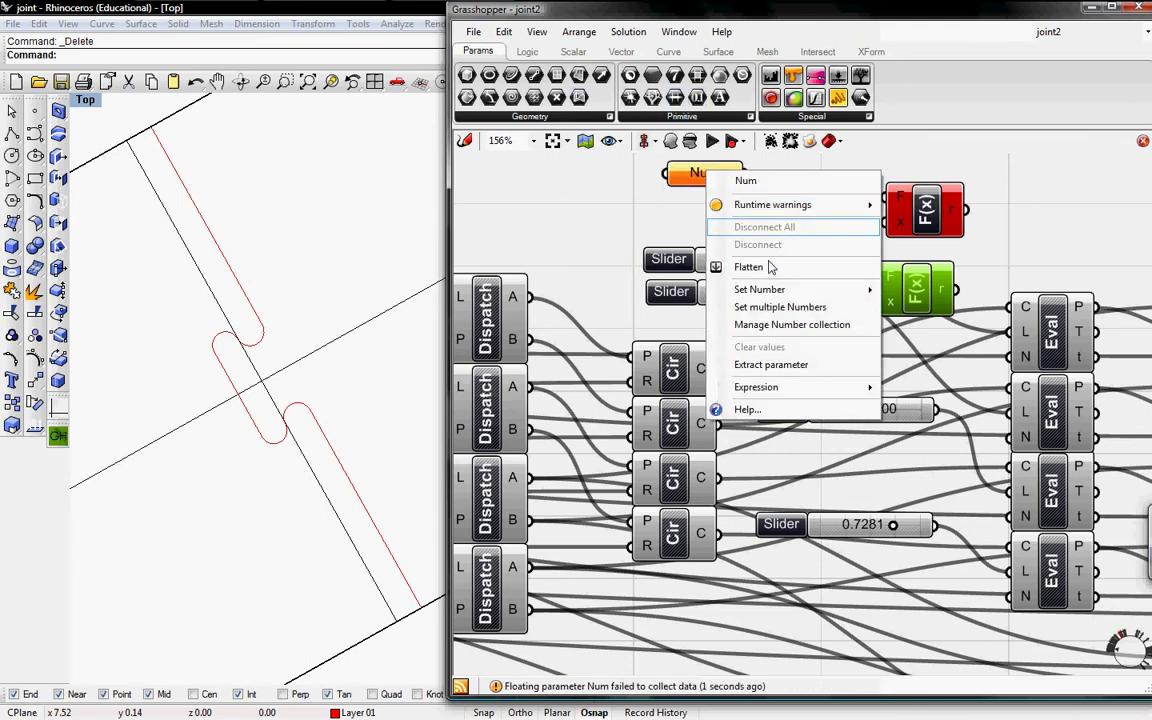
mouse_move(800, 289)
type("1")
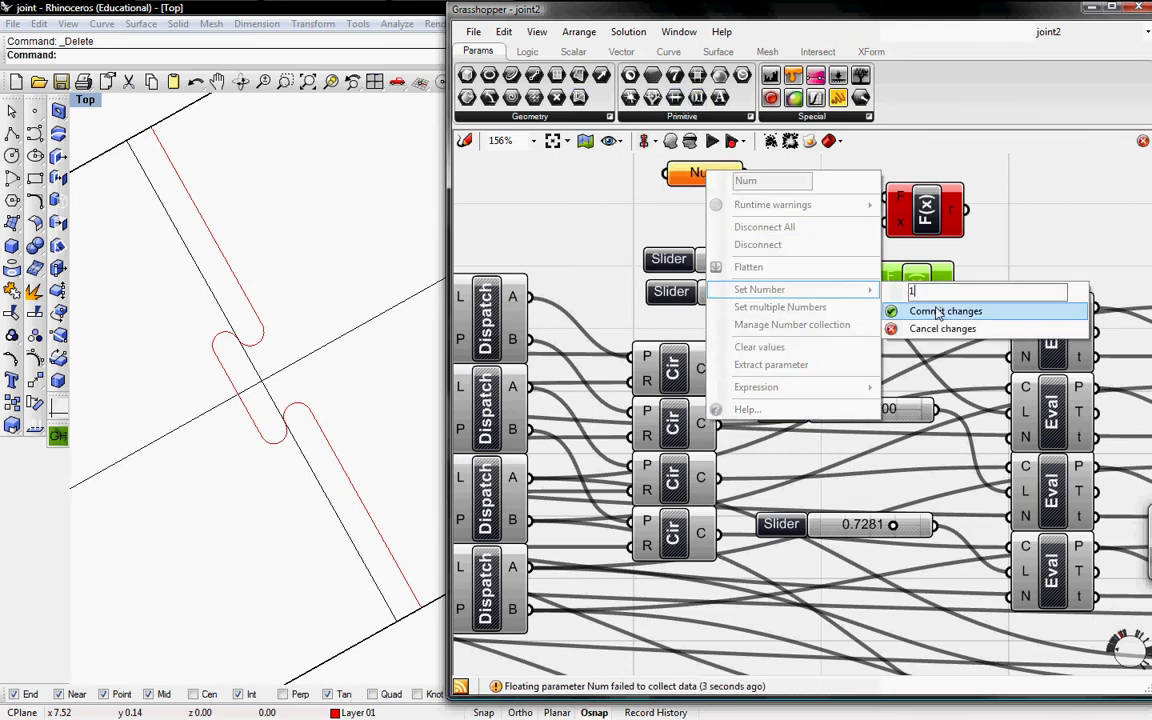
left_click(934, 315)
Step: Connect the Num parameter to the x inputs of both F(x) components
left_click(781, 188)
left_click_drag(745, 174, 884, 221)
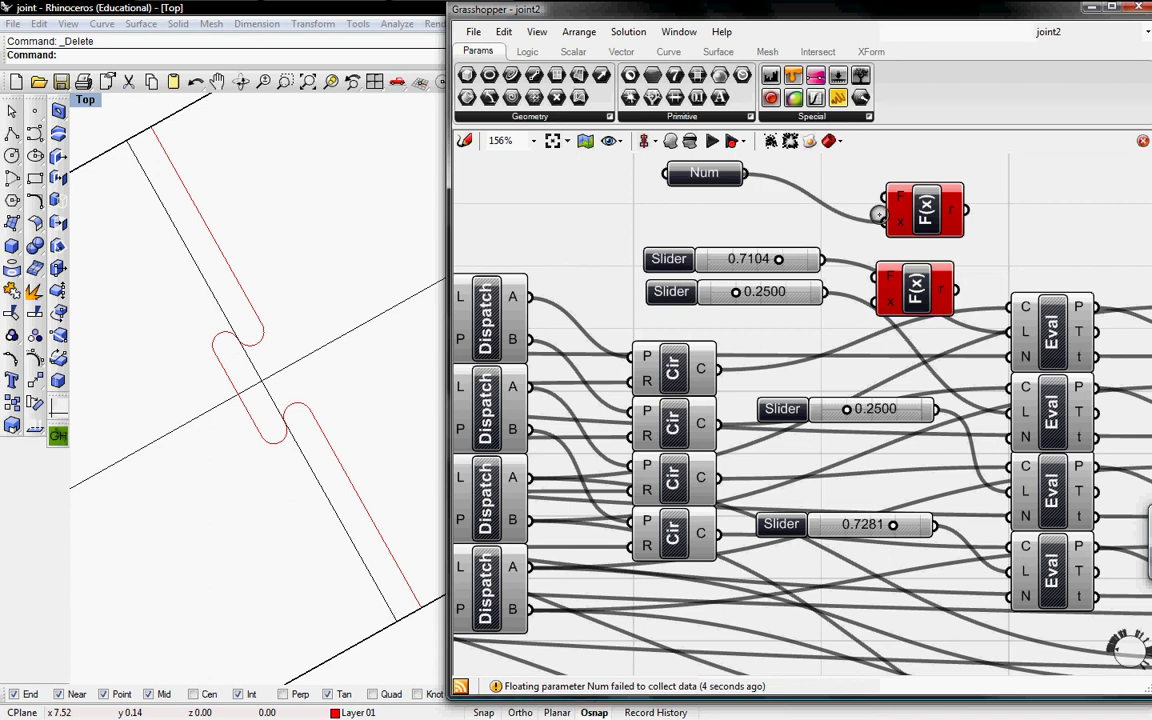
left_click_drag(878, 305, 690, 173)
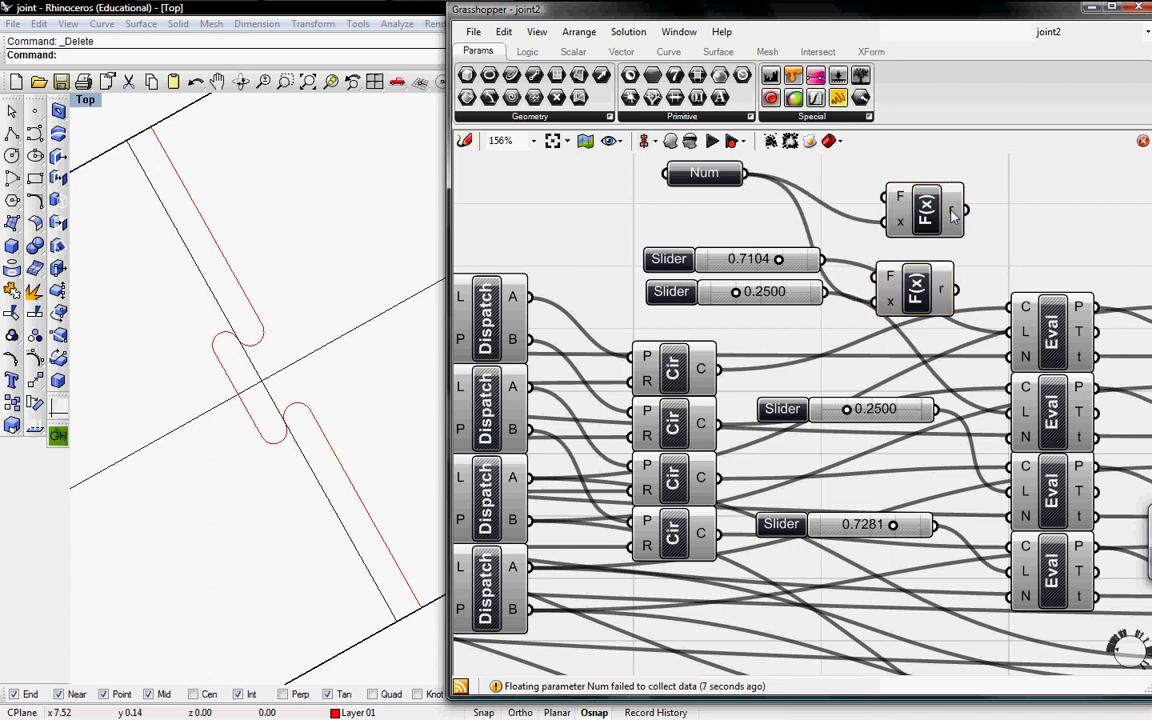
Step: Connect the upper function's result to L of the first and fourth Eval components, and the lower function's result to the second and third
mouse_move(952, 212)
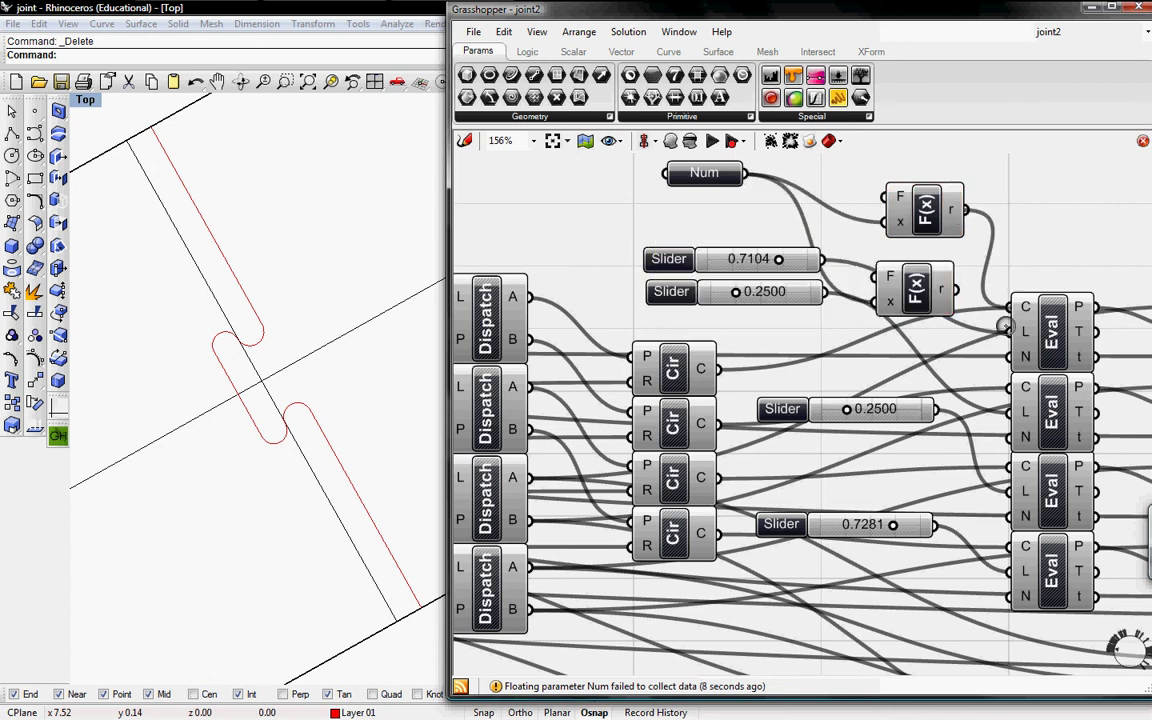
left_click_drag(968, 212, 1009, 571)
left_click_drag(1007, 491, 1010, 418)
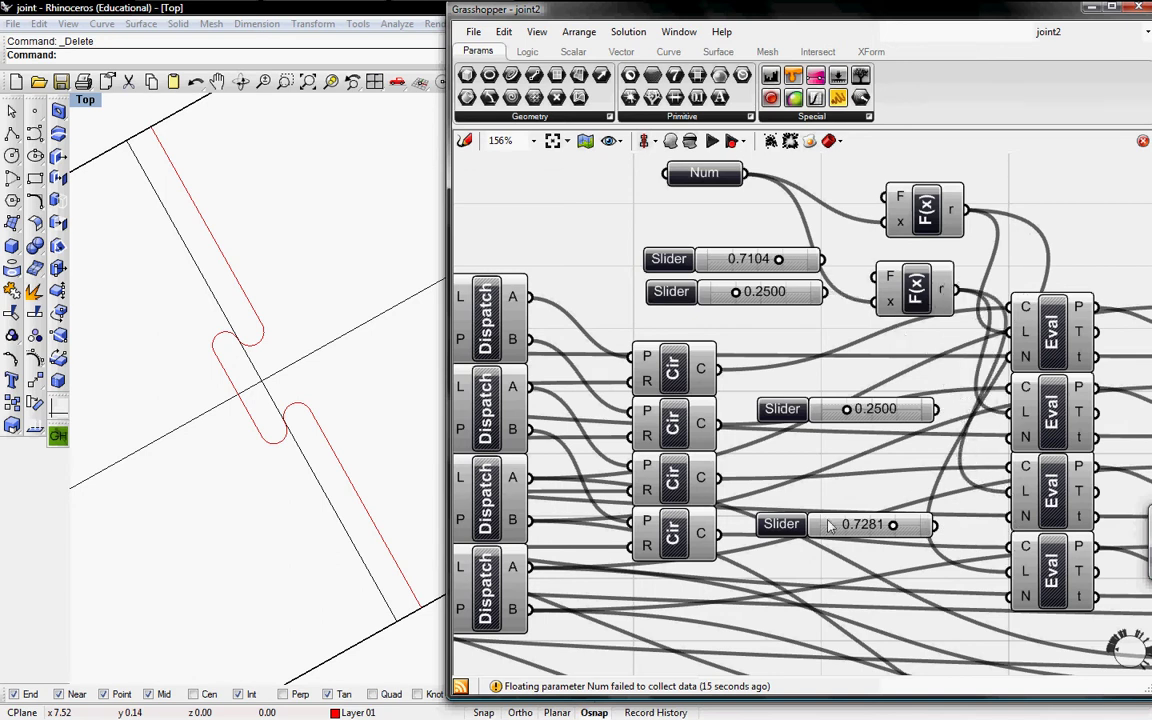
Step: Delete the four sliders that previously drove the Eval length inputs
left_click(860, 522)
key("Delete")
left_click(833, 409)
key("Delete")
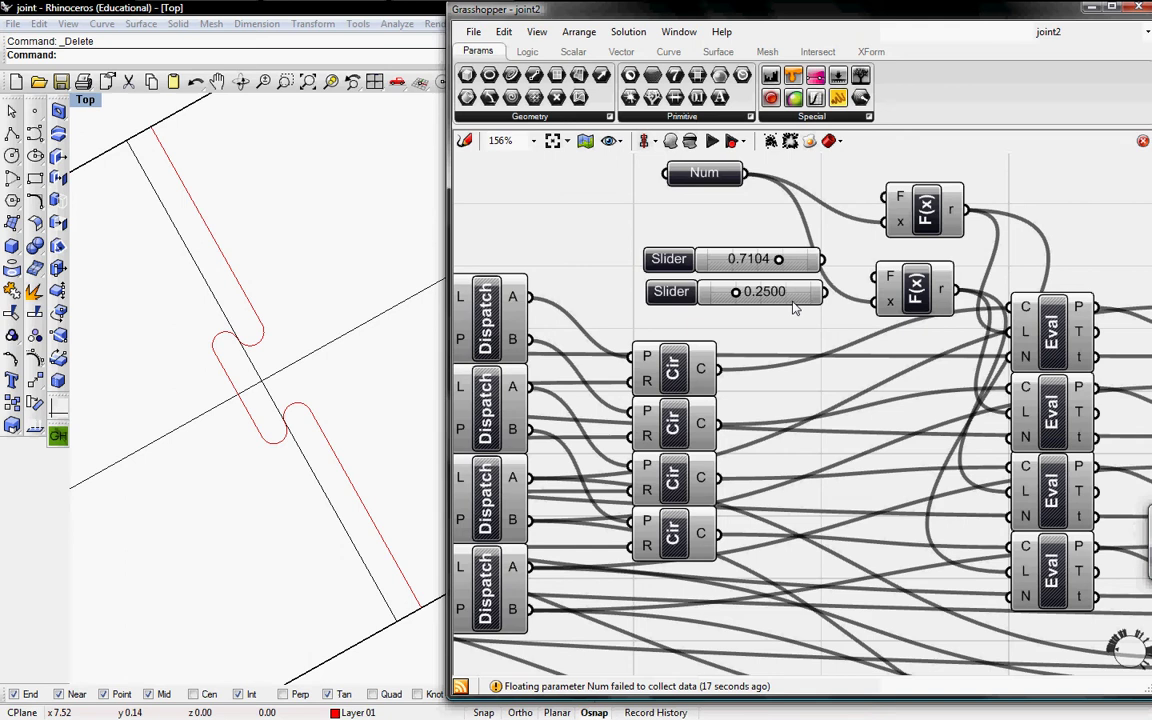
left_click(797, 292)
key("Delete")
left_click_drag(779, 259, 783, 258)
left_click(783, 259)
key("Delete")
Step: Stack the two F(x) components closer together and move them with the Num parameter to the start of the component chain, before End
left_click_drag(915, 290, 891, 440)
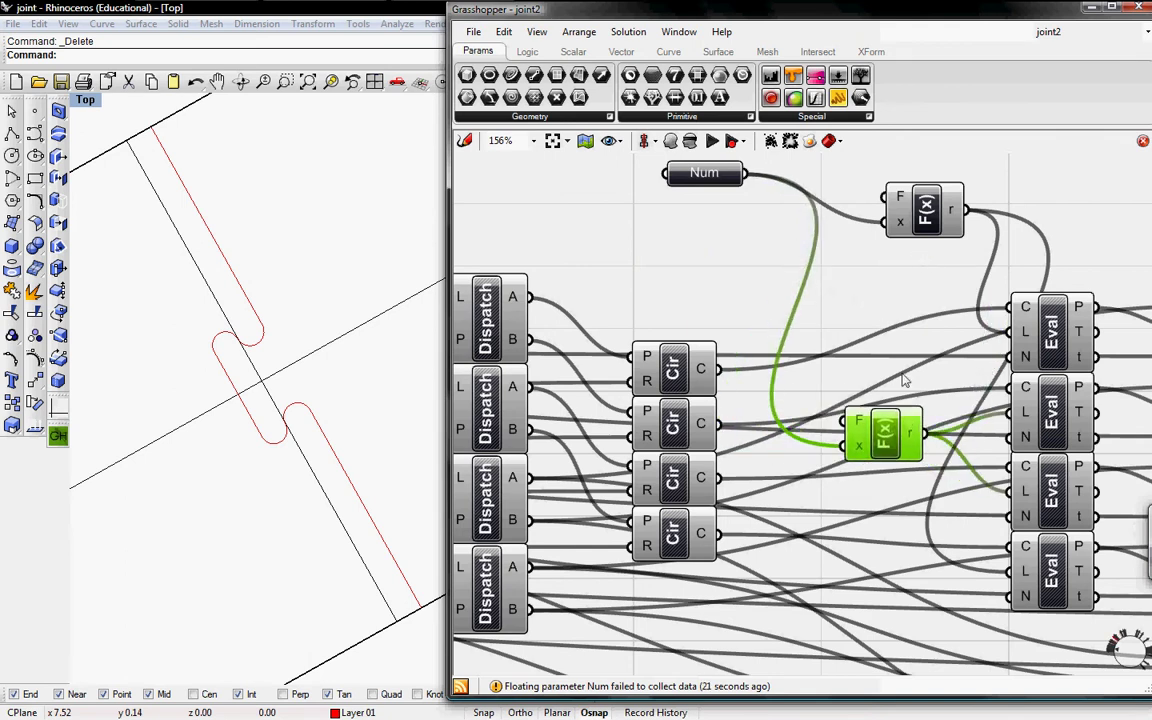
left_click_drag(926, 215, 857, 347)
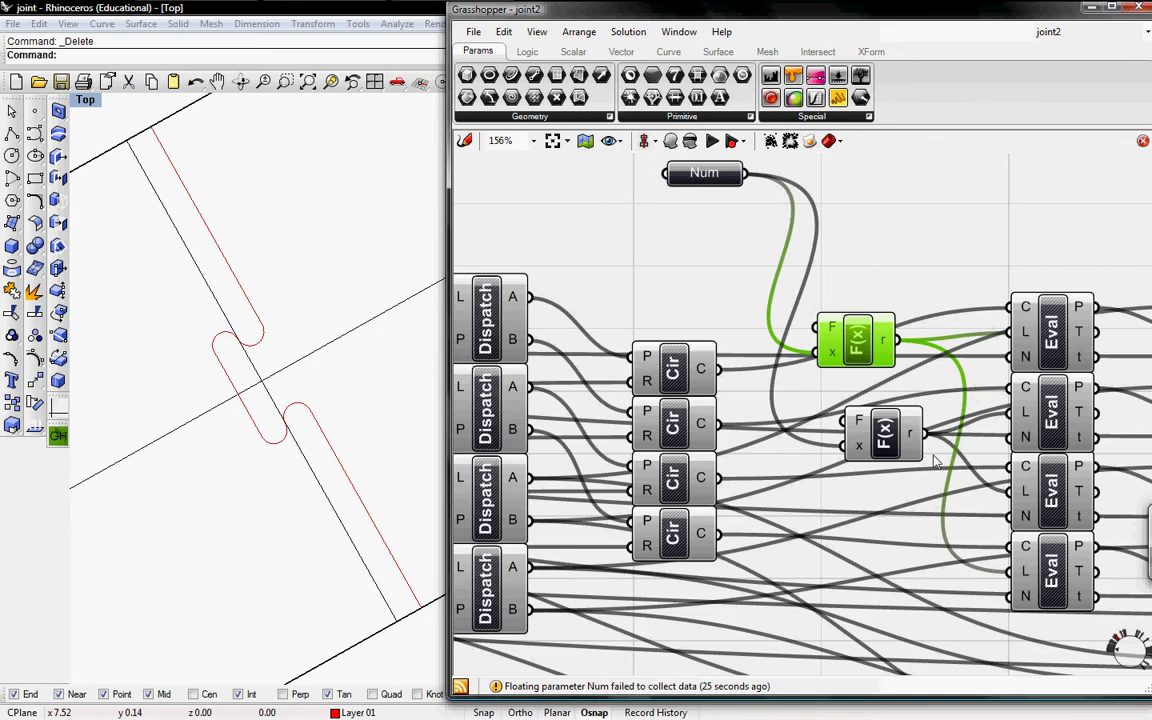
left_click_drag(812, 472, 638, 148)
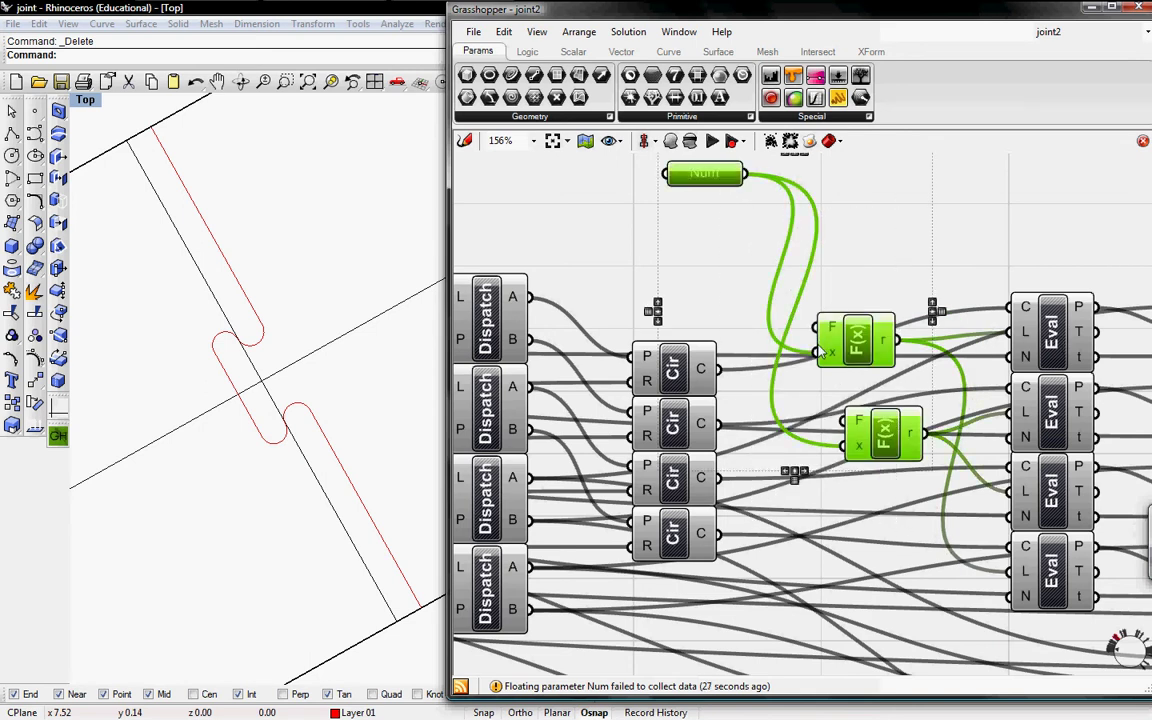
scroll(830, 400, "down", 5)
left_click_drag(995, 295, 555, 240)
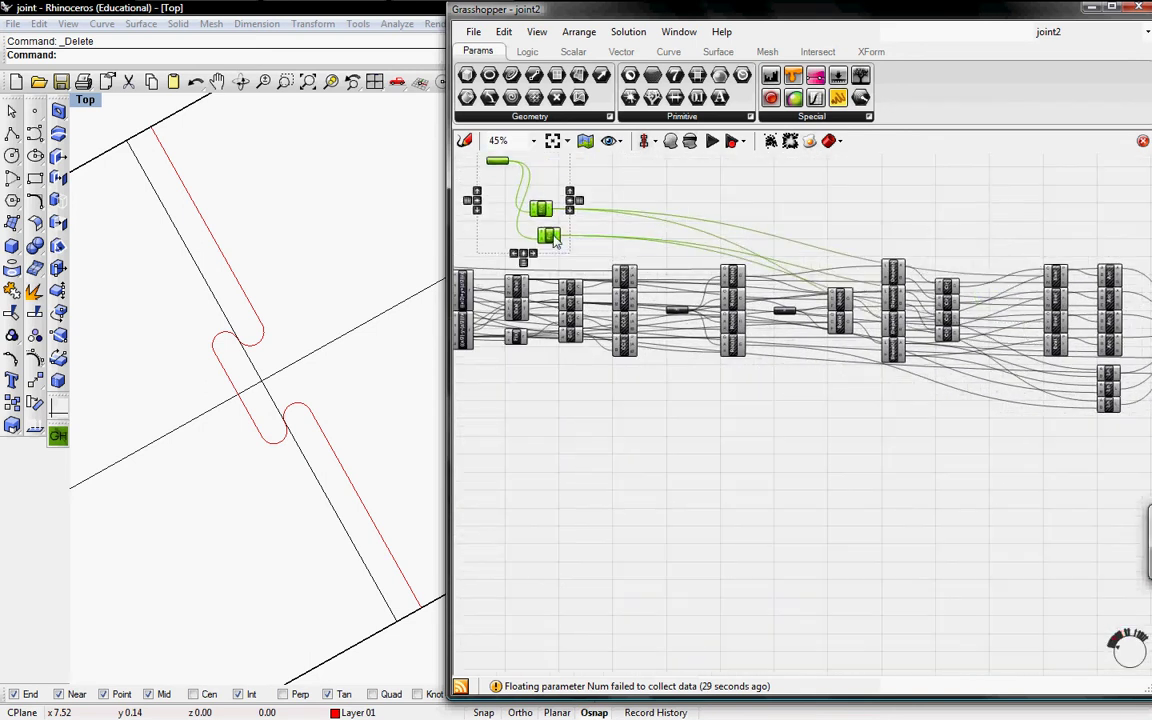
right_click_drag(555, 240, 1043, 277)
left_click_drag(1043, 276, 791, 304)
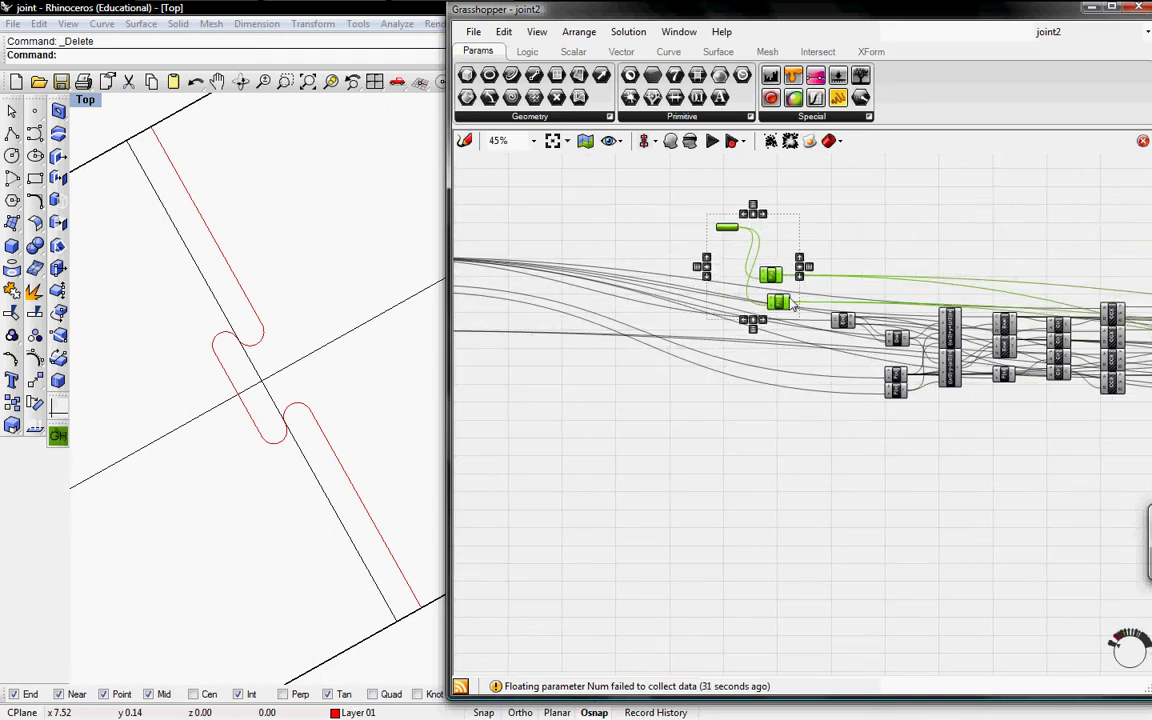
Step: Move the Crv parameter away from the input sliders to a spot just before the two F(x) components
scroll(711, 285, "up", 5)
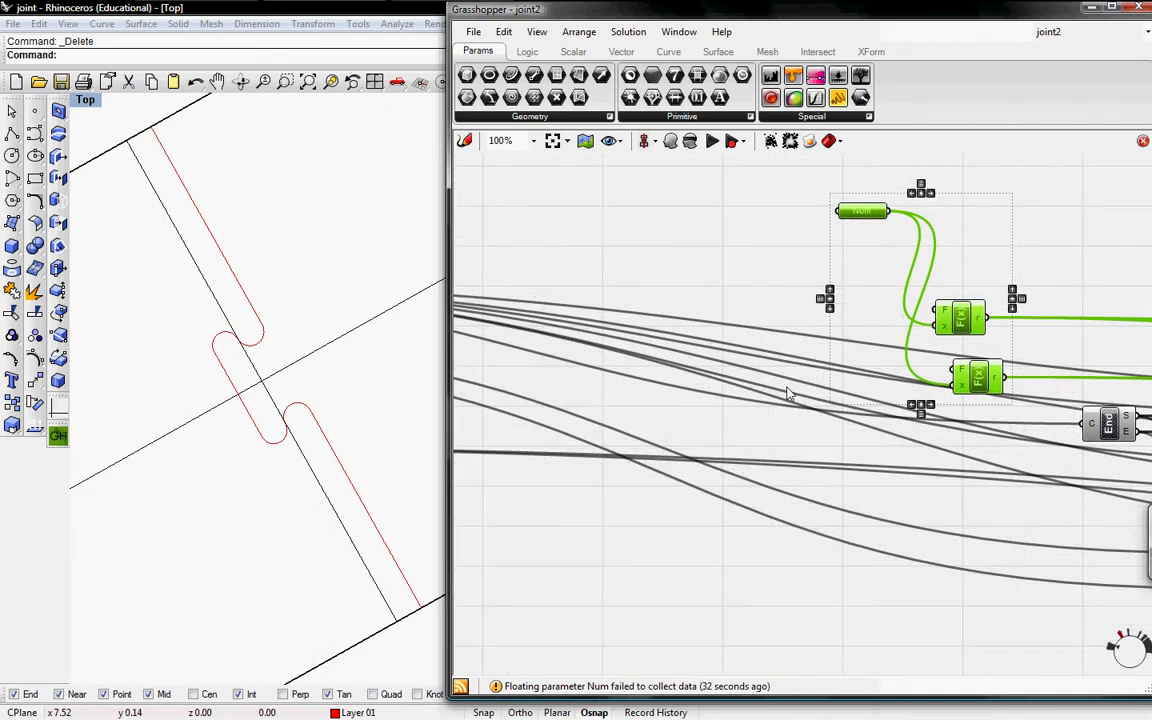
right_click_drag(769, 352, 910, 321)
right_click_drag(755, 301, 702, 380, "ctrl")
right_click_drag(583, 339, 771, 298)
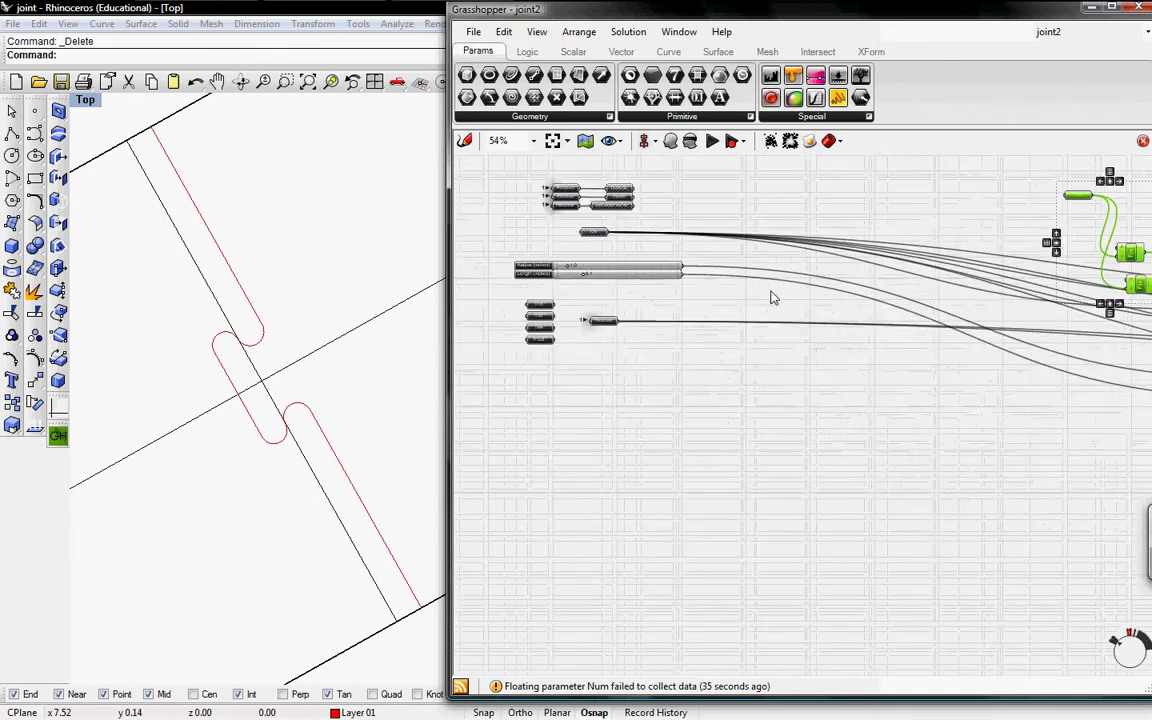
left_click_drag(584, 232, 939, 267)
right_click_drag(1036, 305, 766, 319)
scroll(743, 275, "up", 4)
right_click_drag(743, 275, 617, 342)
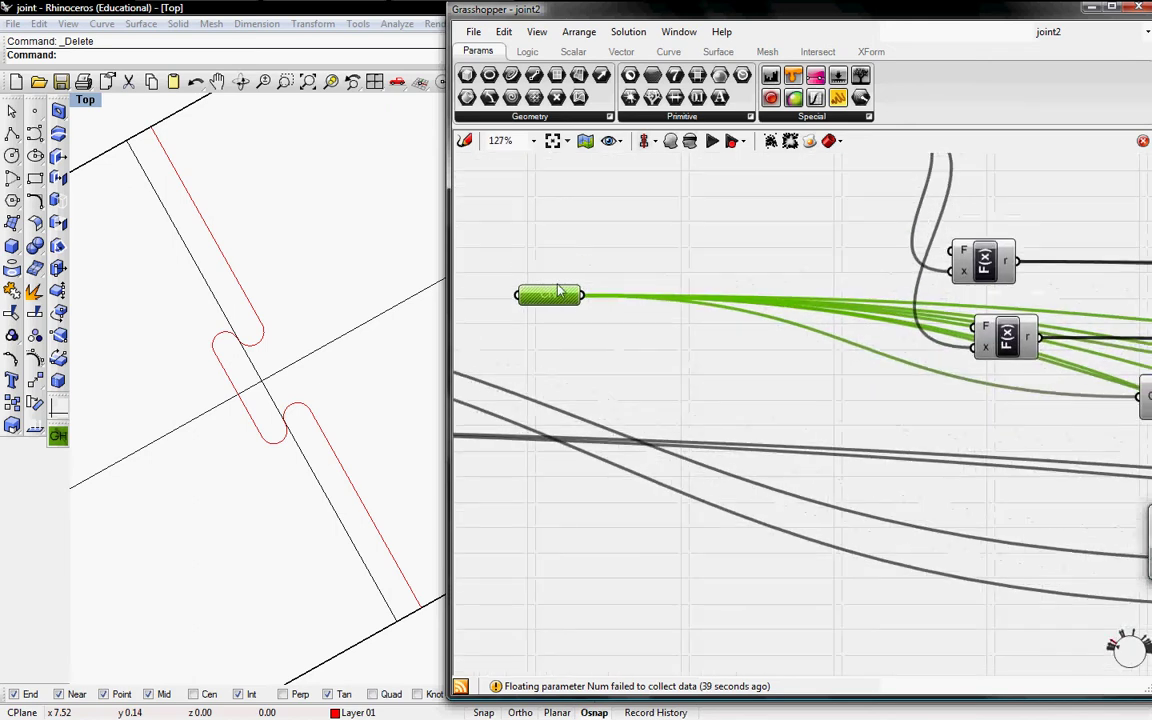
left_click_drag(560, 292, 555, 262)
left_click(628, 316)
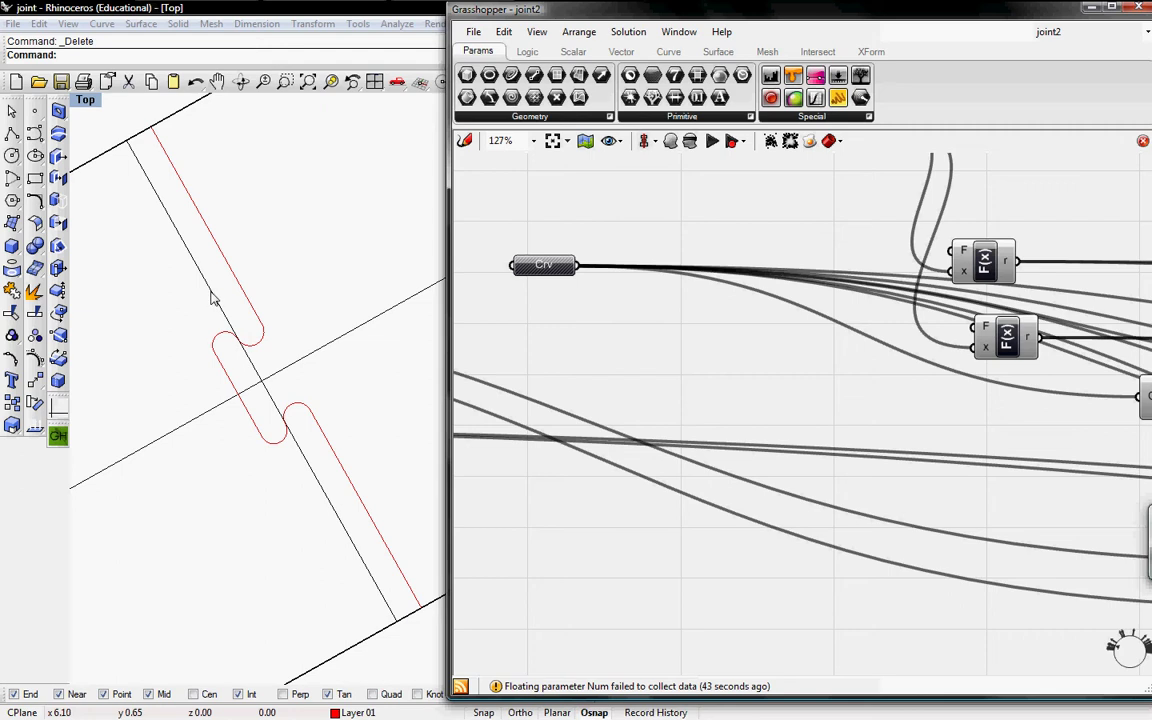
Step: Add a Flip curve component beneath the Crv parameter, feed Crv into its C input and turn off its preview
left_click(672, 55)
left_click(1029, 121)
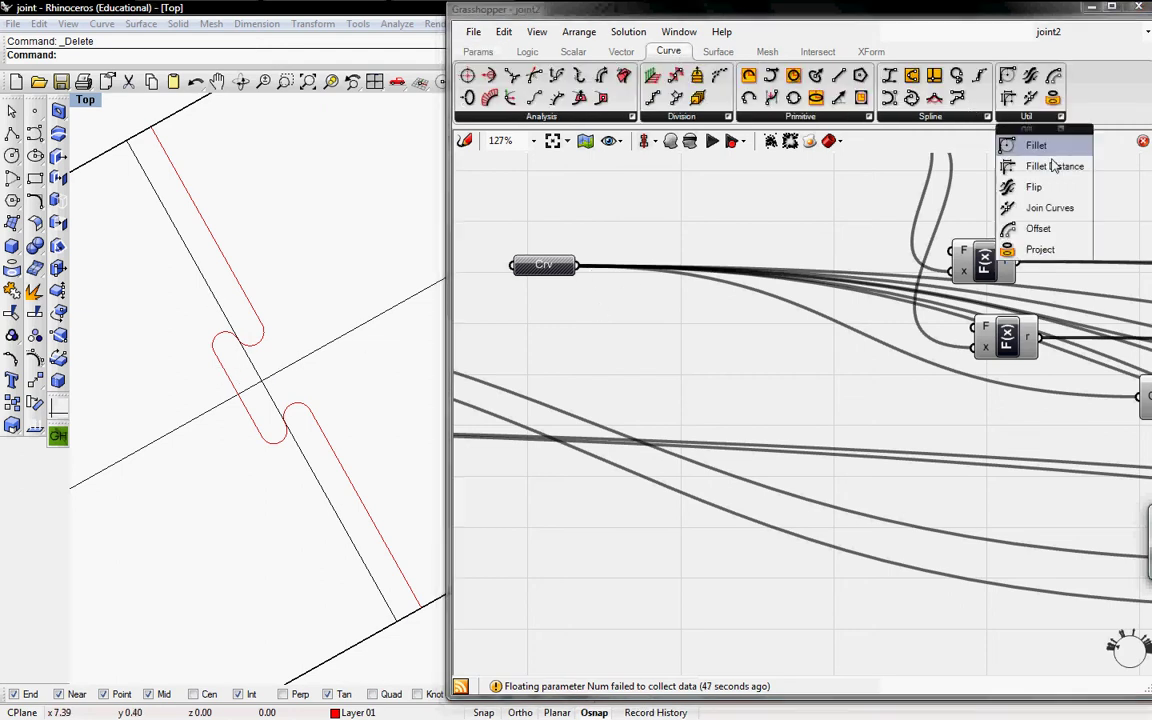
left_click_drag(1032, 188, 577, 266)
left_click_drag(716, 333, 656, 330)
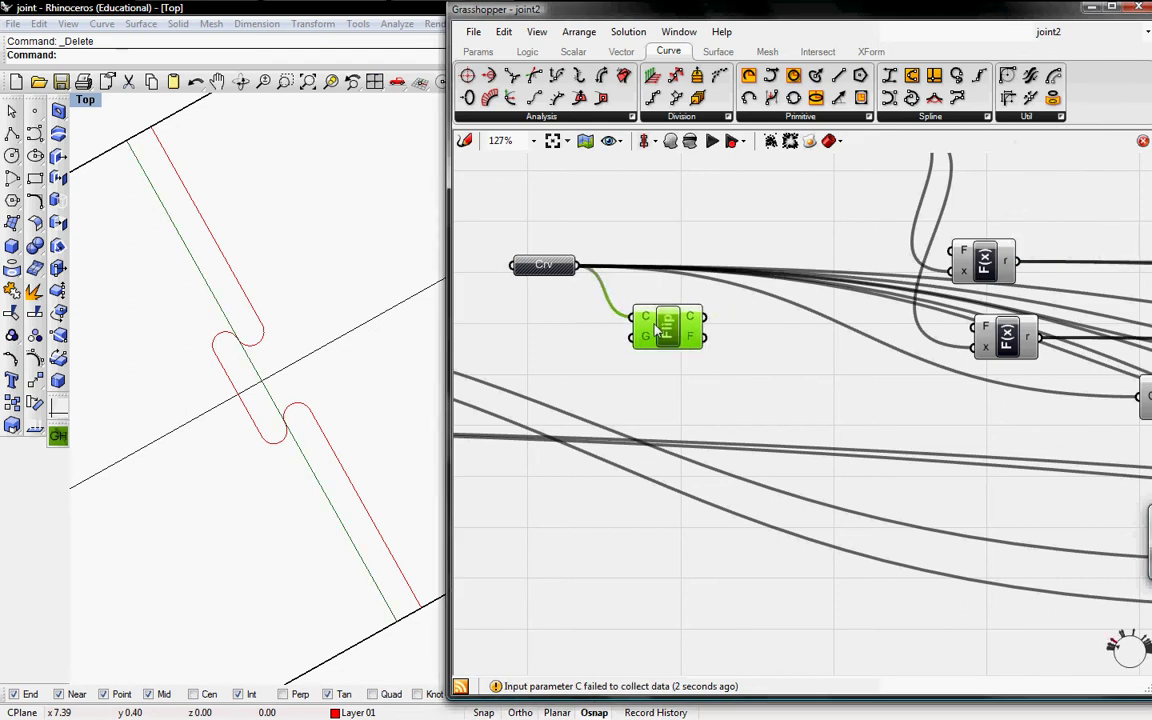
right_click(668, 328)
left_click(712, 350)
Step: Add a VB script component between Crv and the F(x) components and set the type hint of inputs x and y to OnCurve
left_click(626, 54)
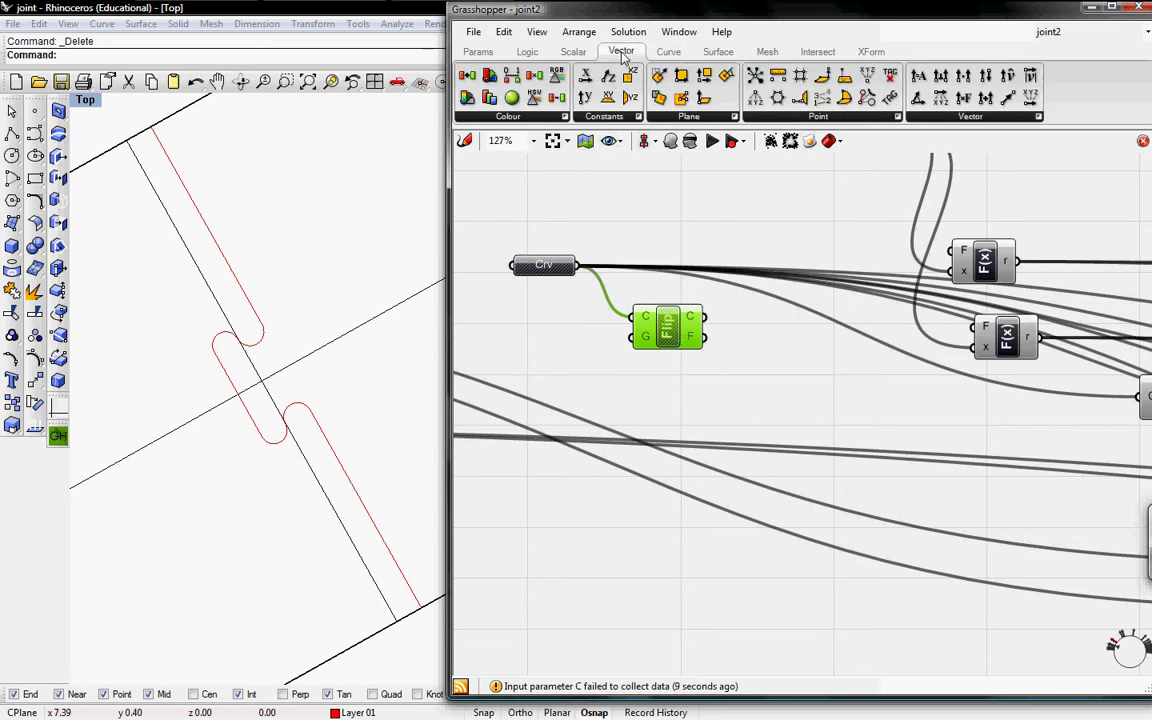
left_click(534, 51)
left_click_drag(716, 108, 812, 287)
right_click(812, 287)
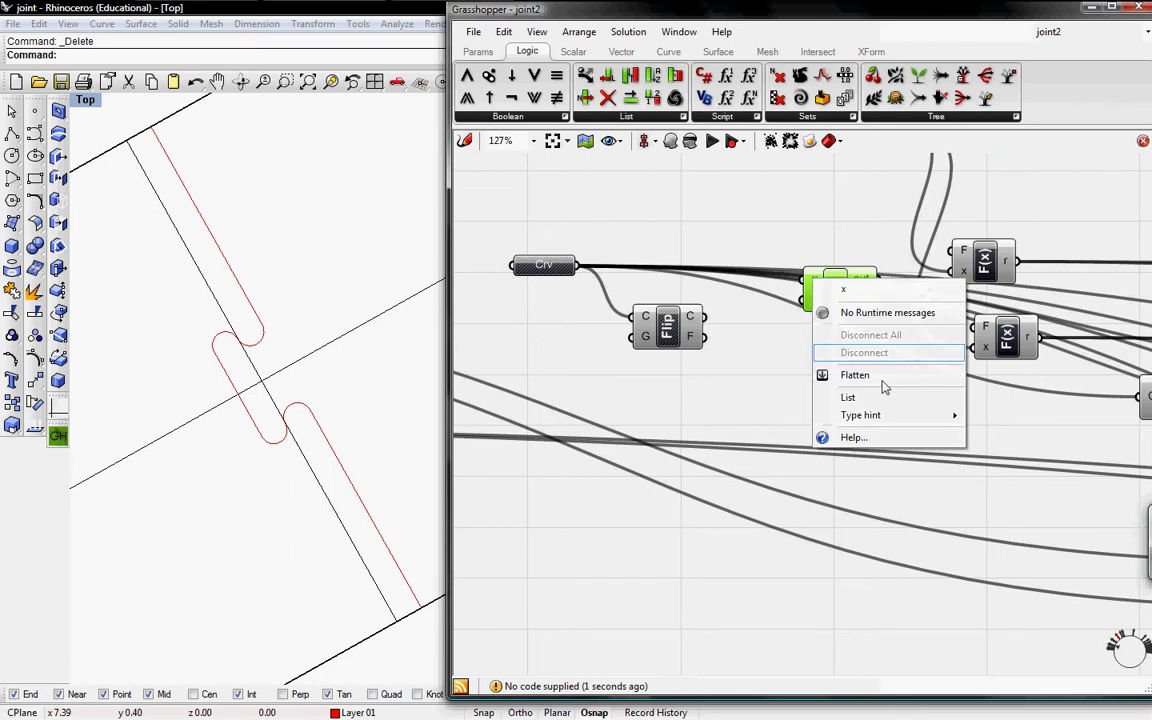
mouse_move(870, 415)
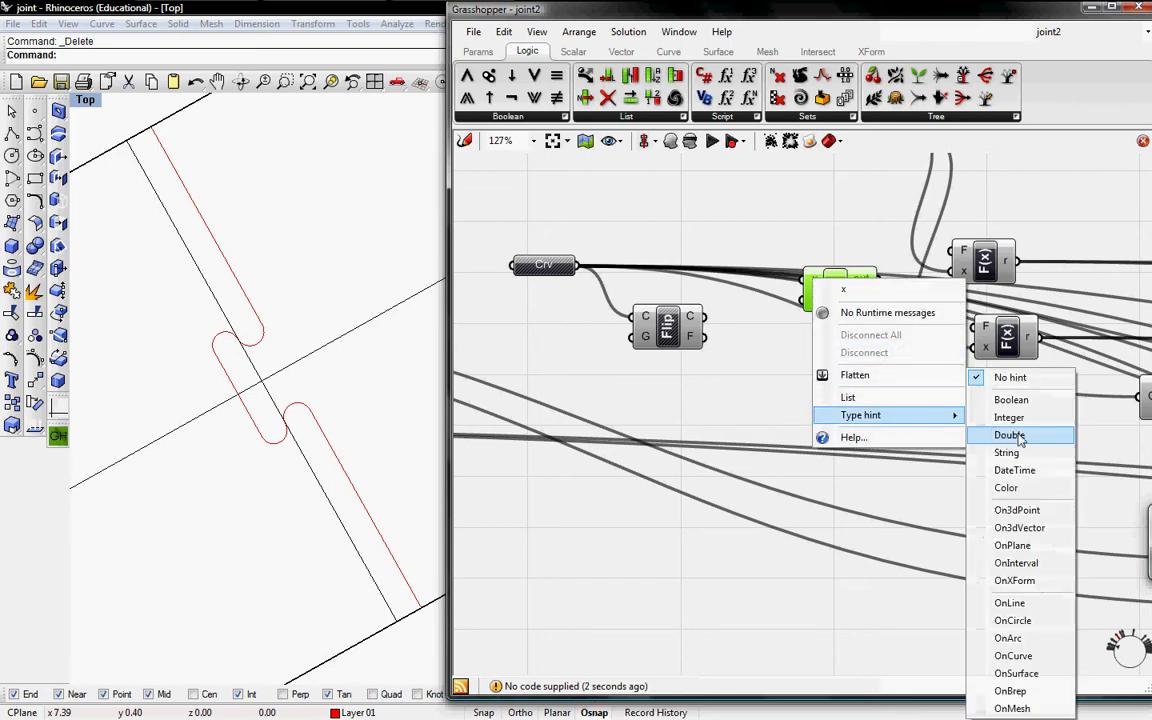
left_click(1013, 655)
right_click(810, 298)
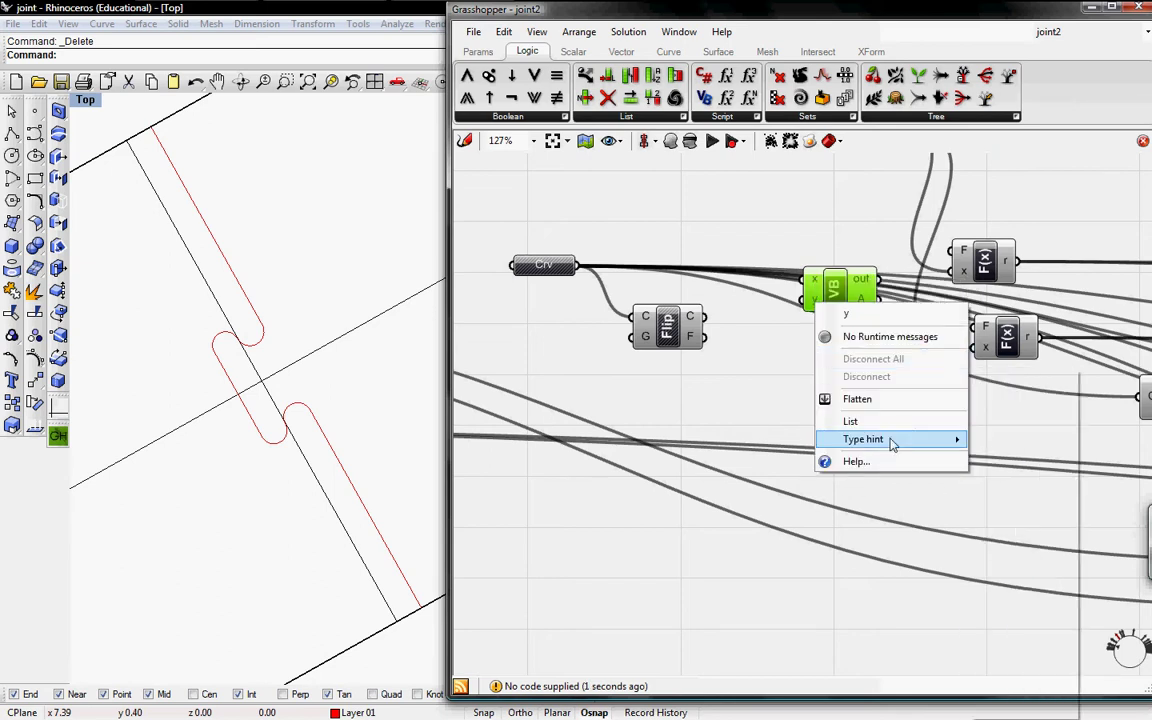
mouse_move(887, 440)
left_click(985, 656)
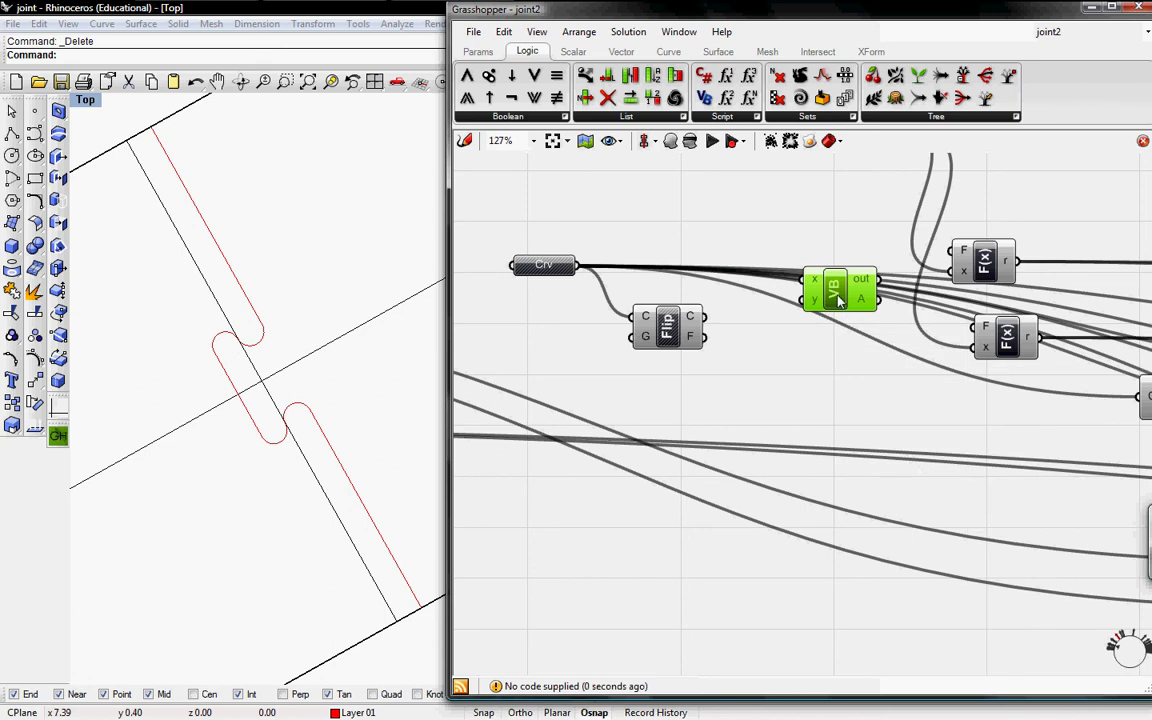
Step: Add a third input named Toggle to the VB script component and set its type hint to Boolean
right_click(830, 291)
left_click(918, 492)
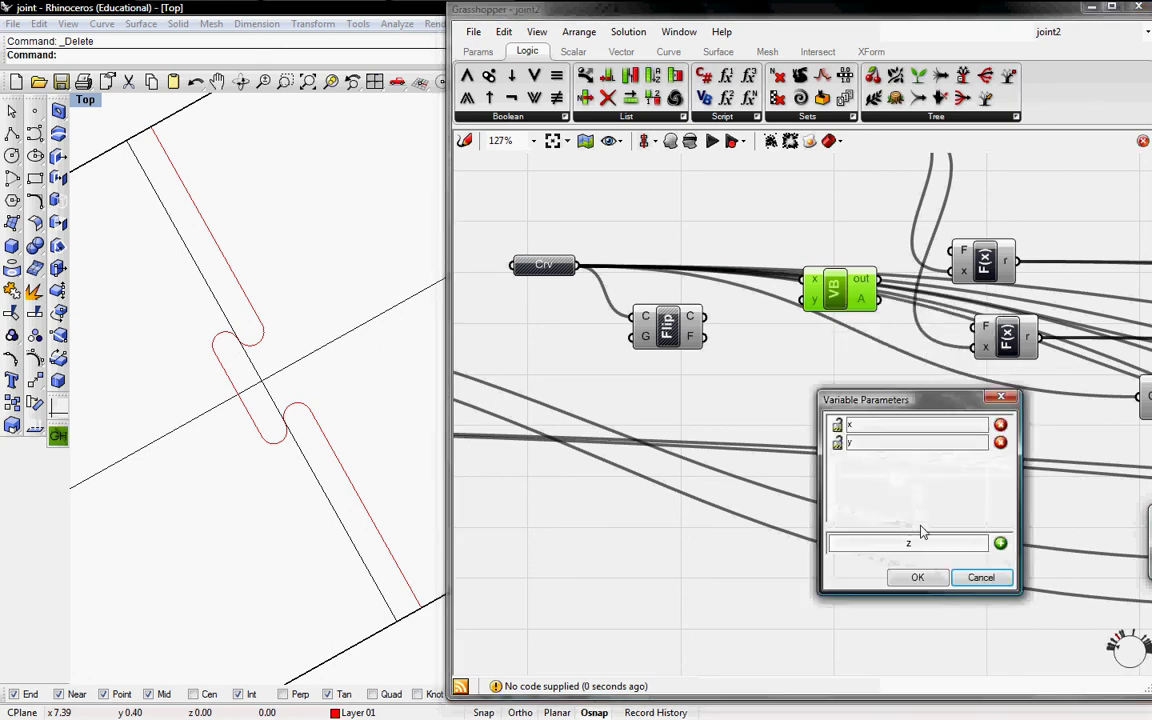
type("Toggle")
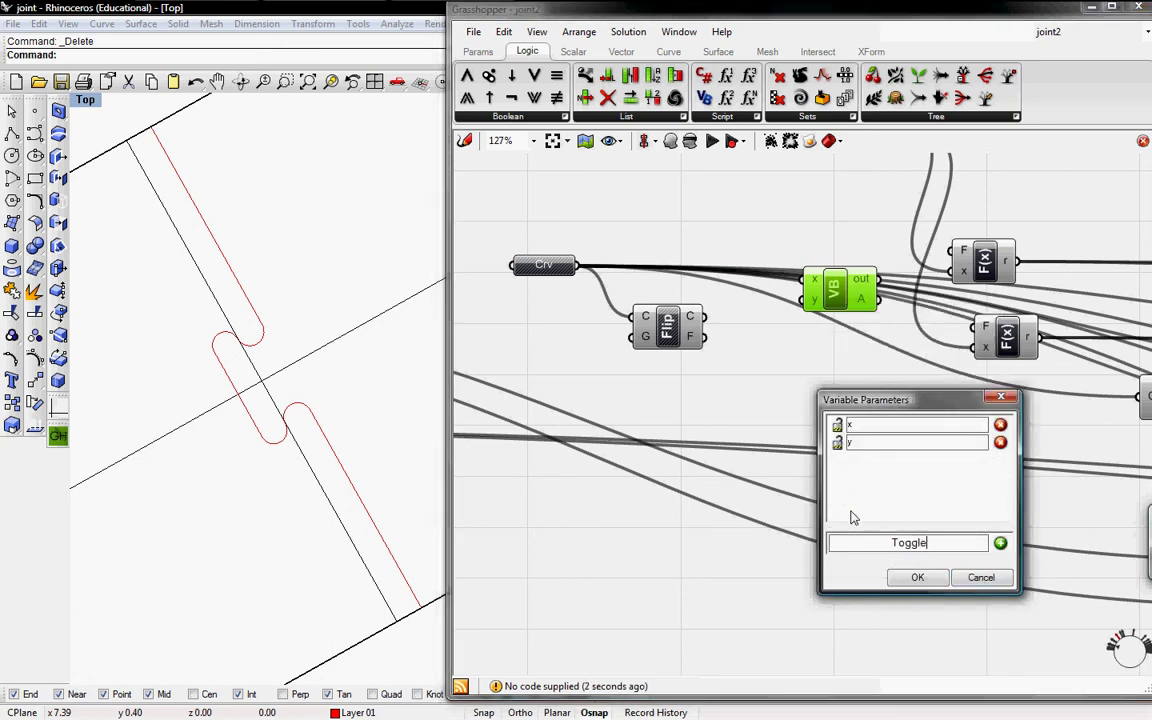
left_click(1000, 543)
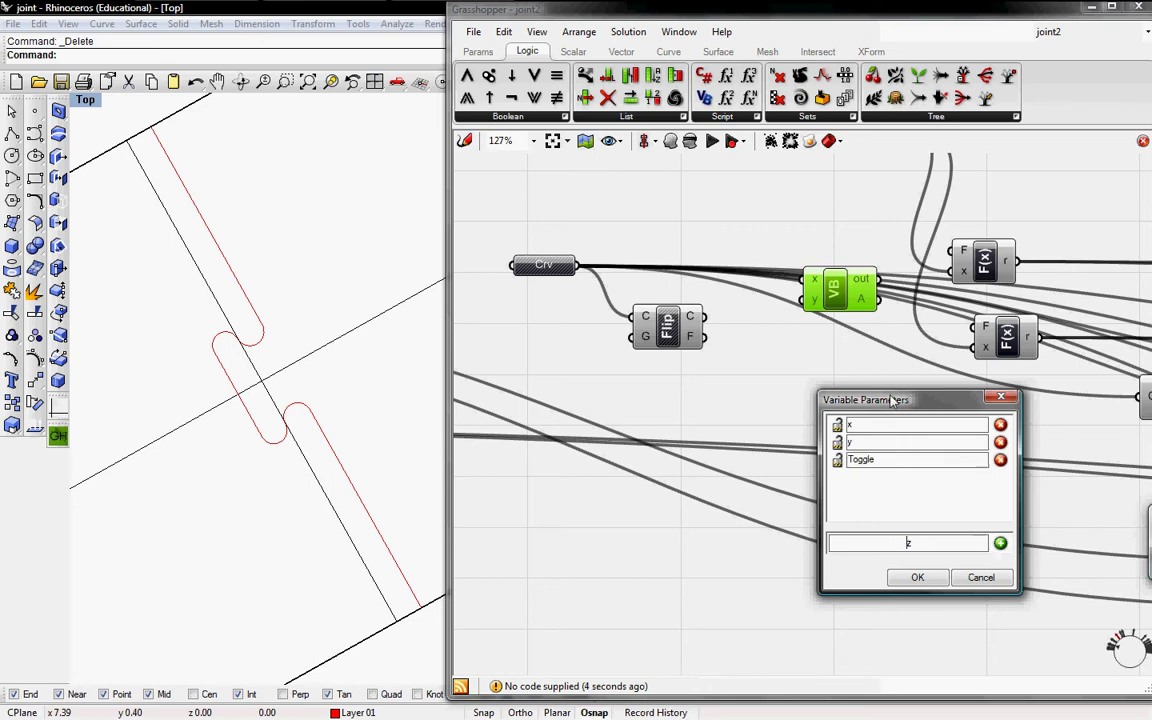
left_click(917, 577)
right_click(806, 311)
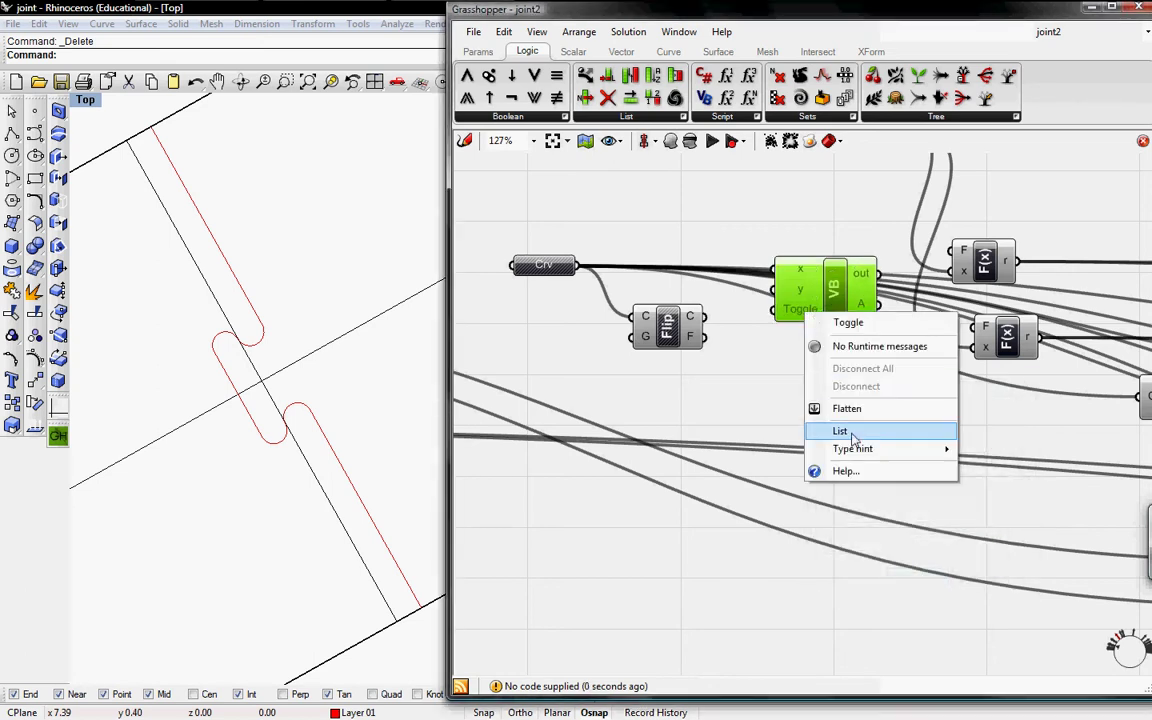
mouse_move(855, 450)
left_click(1001, 402)
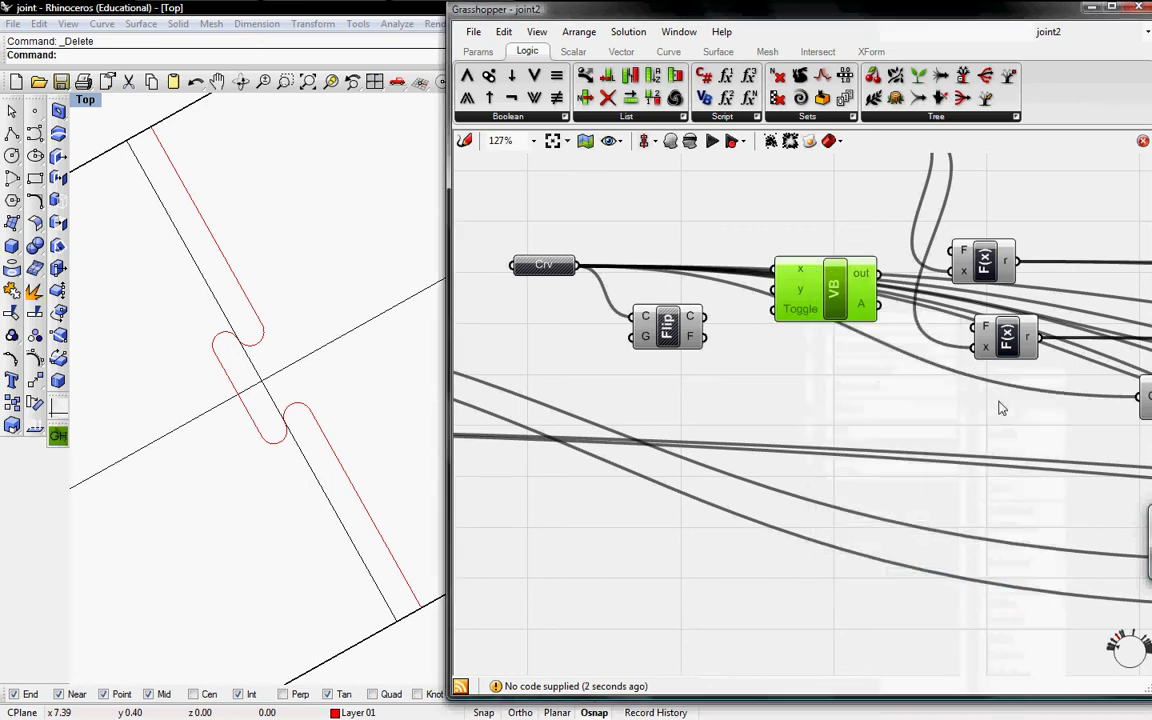
Step: Add a second output named B to the VB script component
right_click(847, 299)
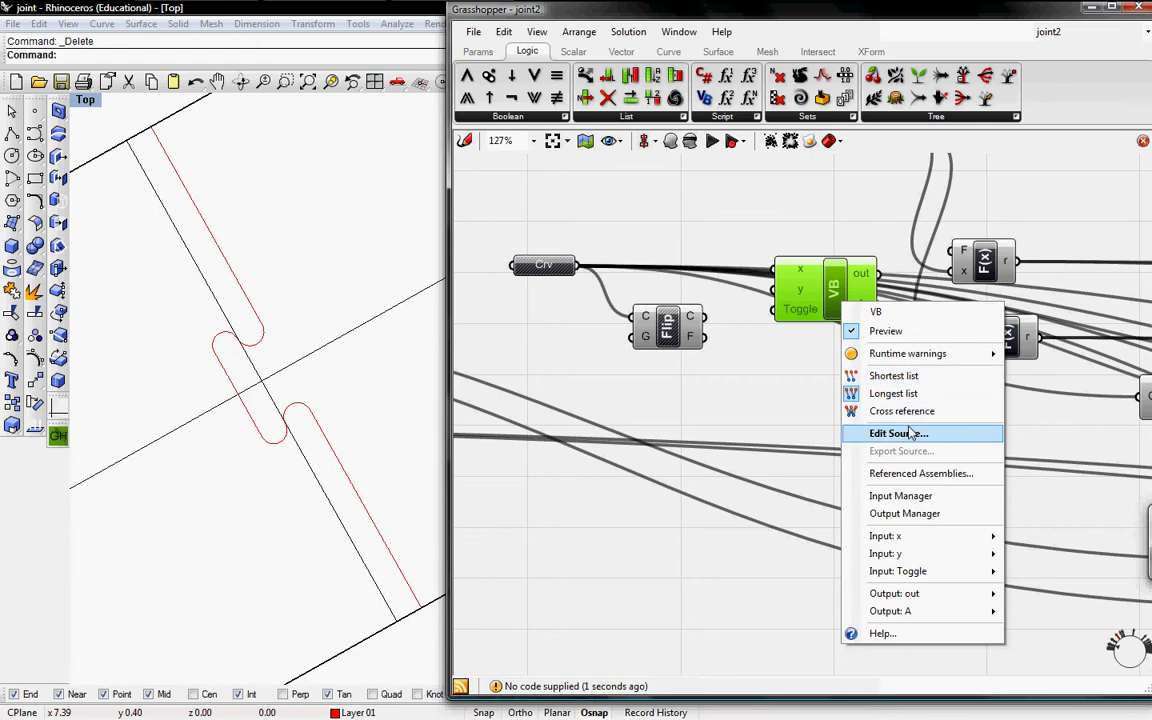
left_click(852, 513)
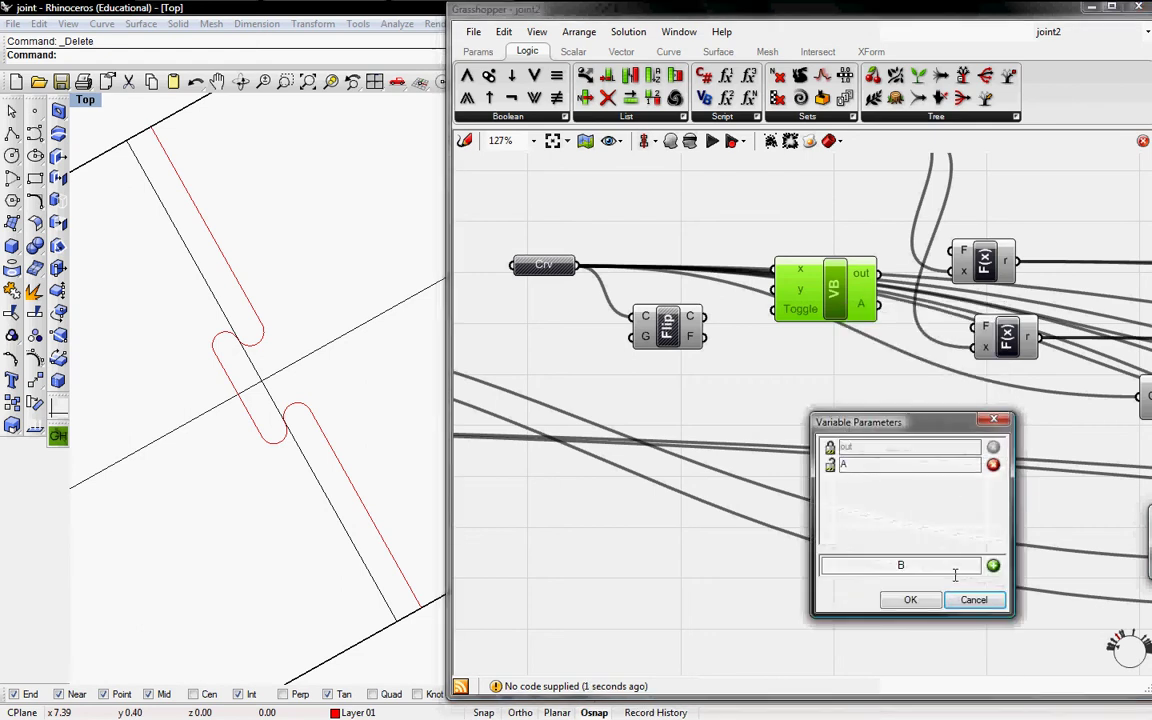
left_click(992, 566)
left_click(908, 599)
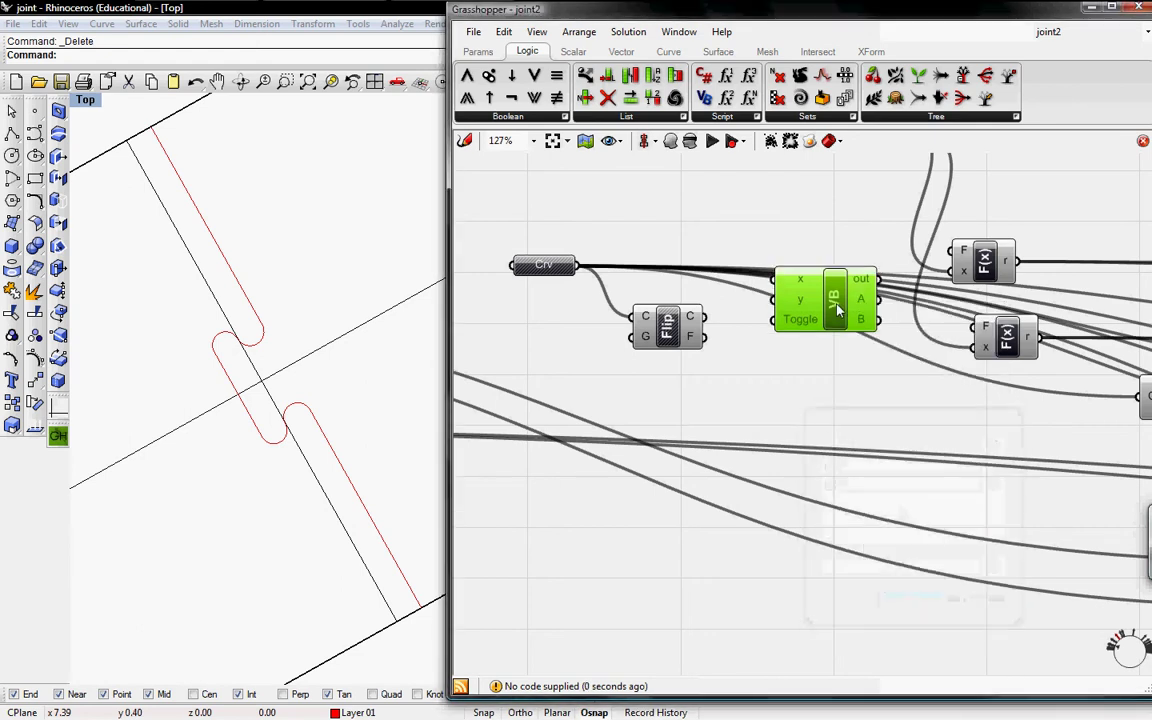
Step: Replace the placeholder in the VB script with an If Toggle = True Then block that sets A = x and B = 1
double_click(838, 309)
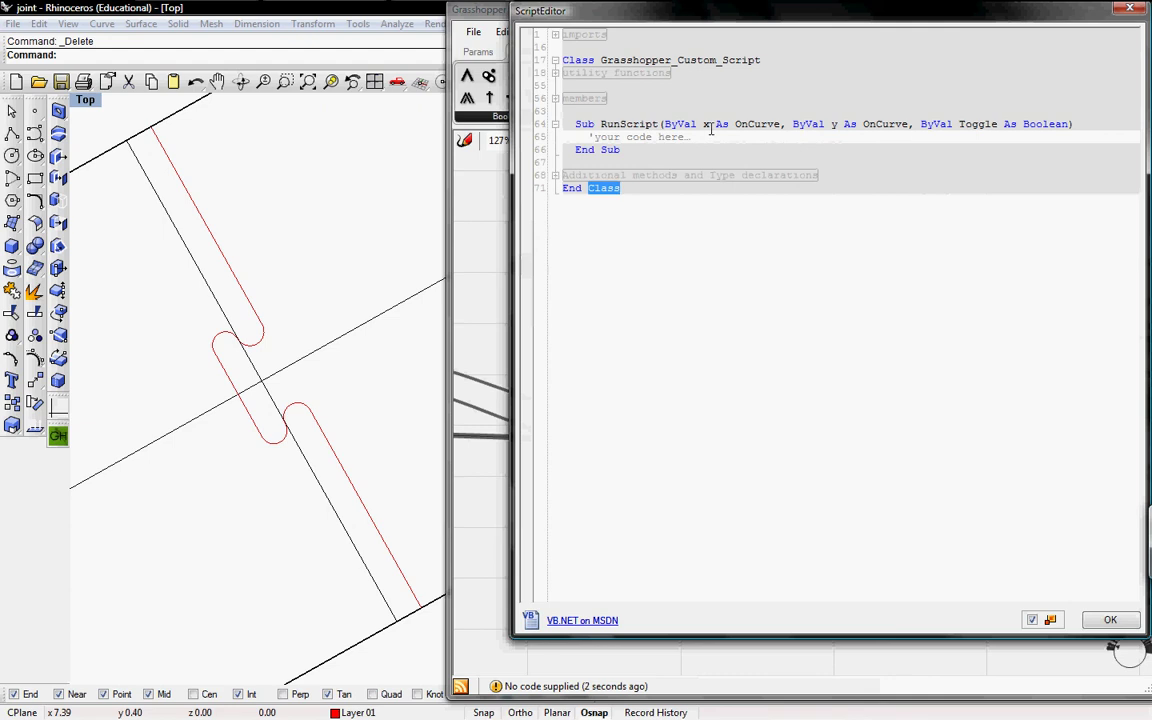
left_click_drag(627, 137, 588, 141)
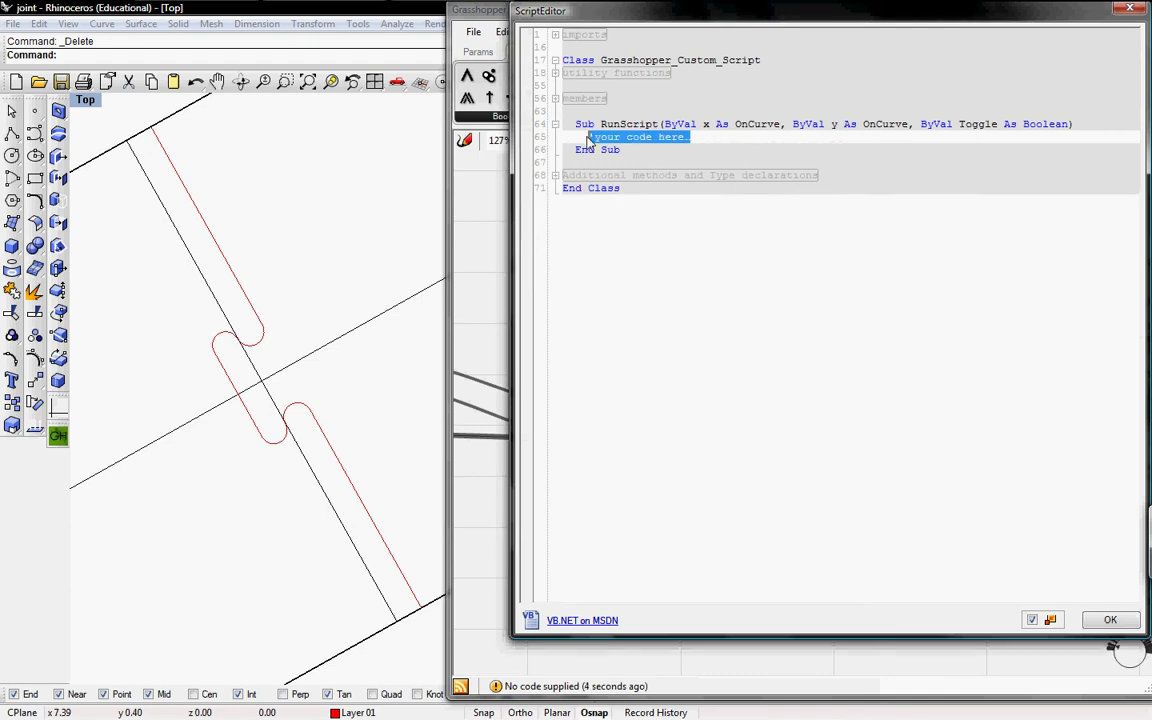
type("If tog")
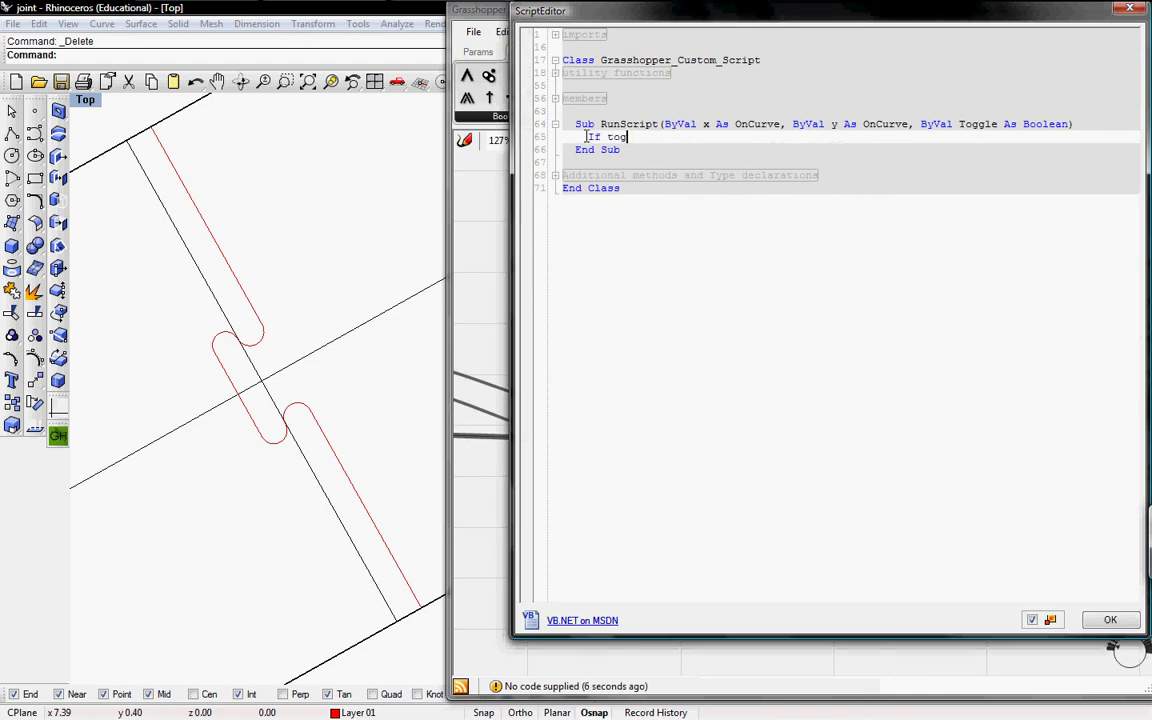
type("gle = True ")
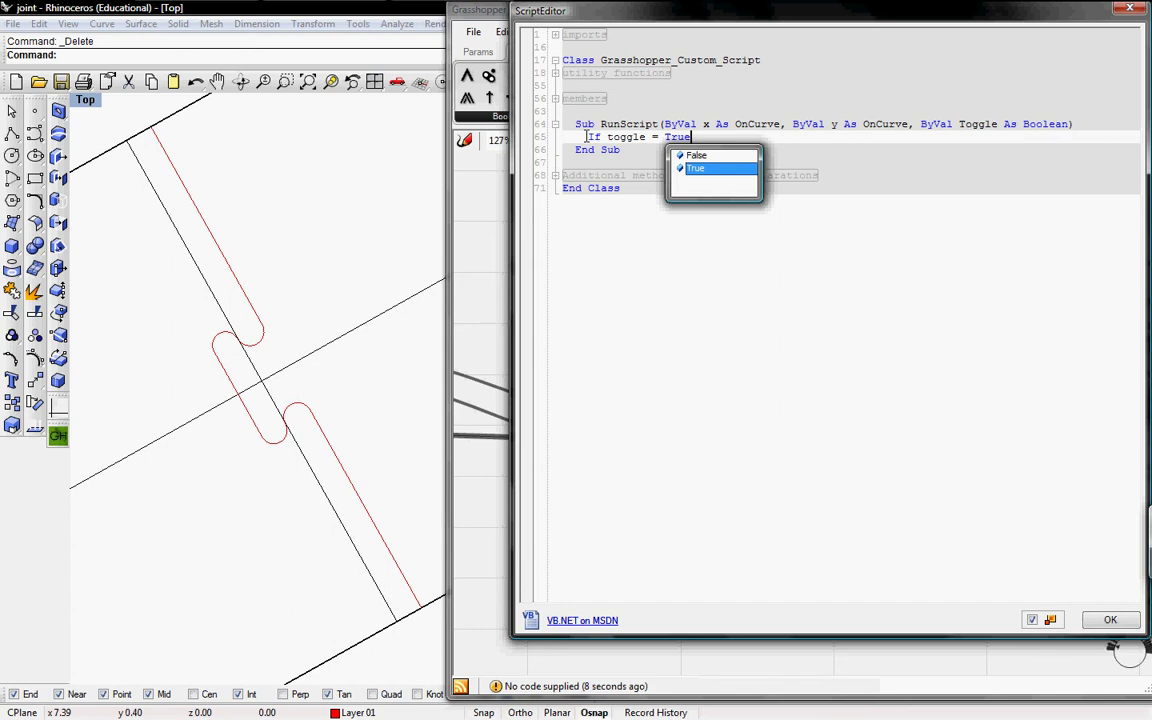
type("Then")
key("Return")
type("A")
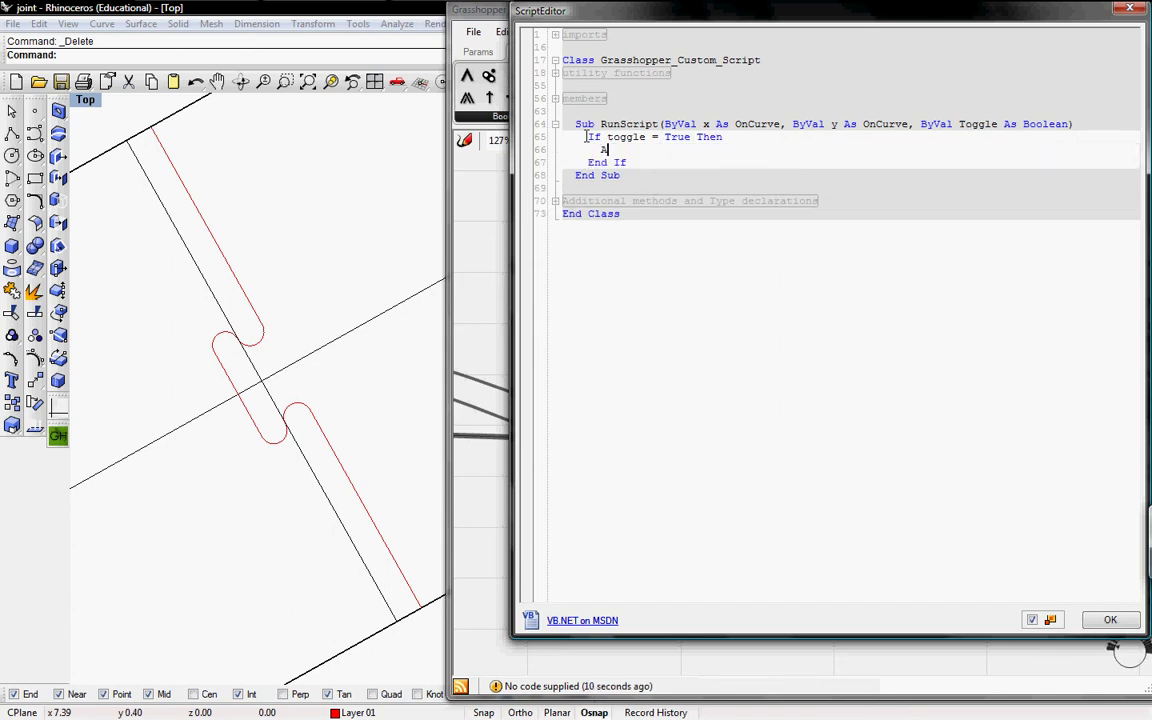
type(" = x")
key("Return")
type("b")
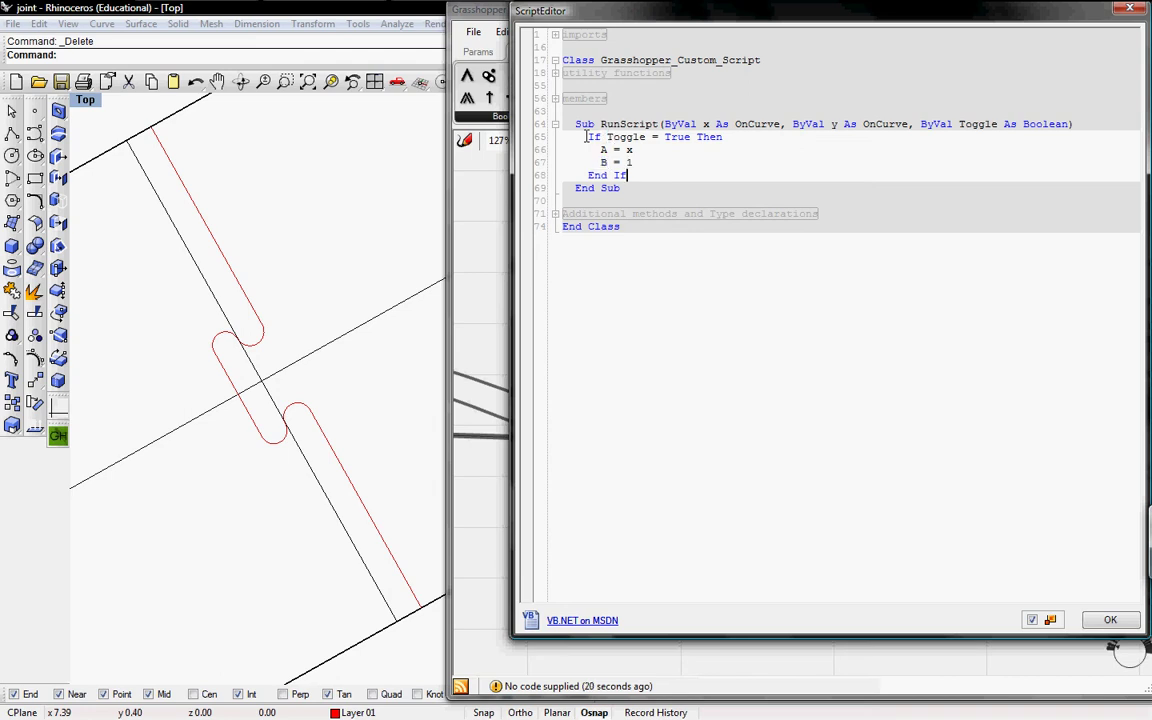
type("= 1")
Step: Add an Else If Toggle = False Then branch that sets A = y and B = -1, and accept the script
key("Return")
type("Else I")
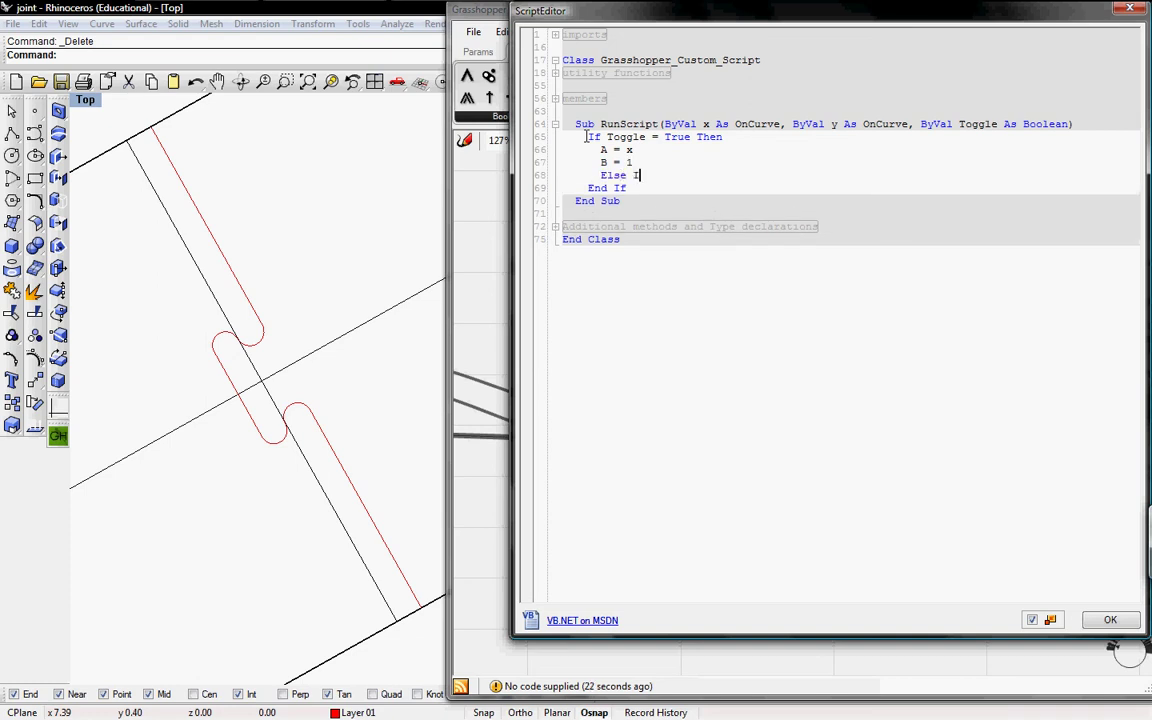
type("f Toggle = False Then")
key("Return")
type("A = y")
key("Return")
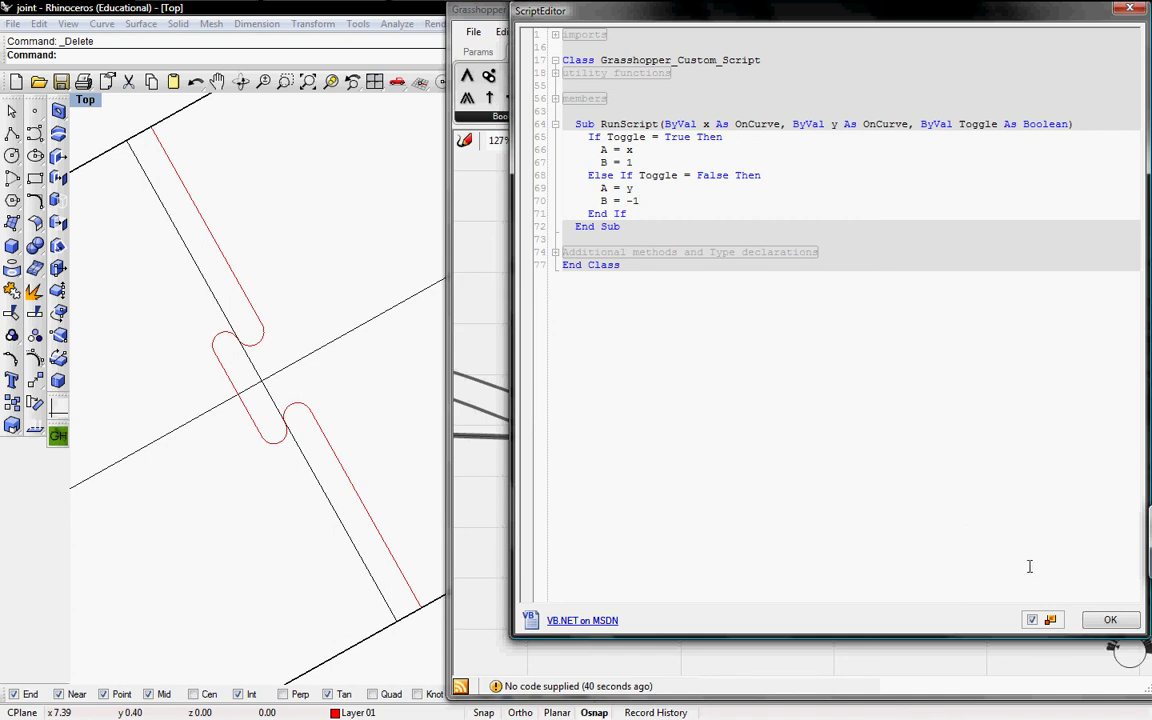
left_click(1110, 620)
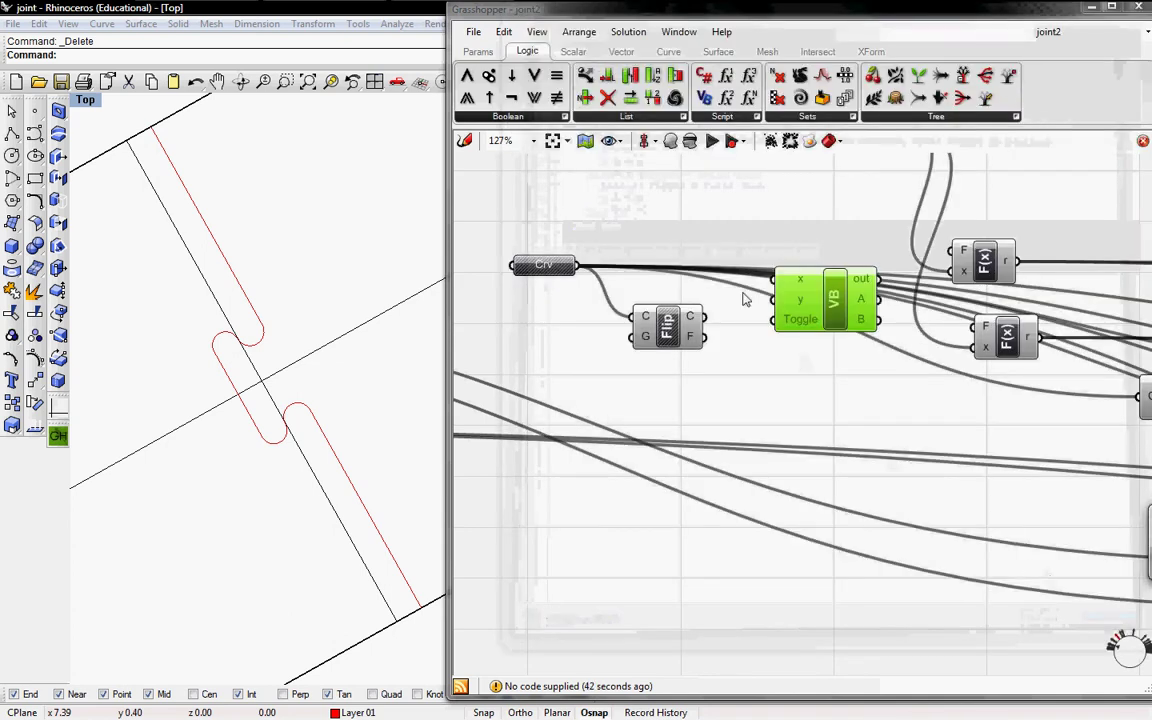
Step: Feed Crv into the VB component's x input and the Flip component's C output into its y input
left_click_drag(705, 316, 774, 299)
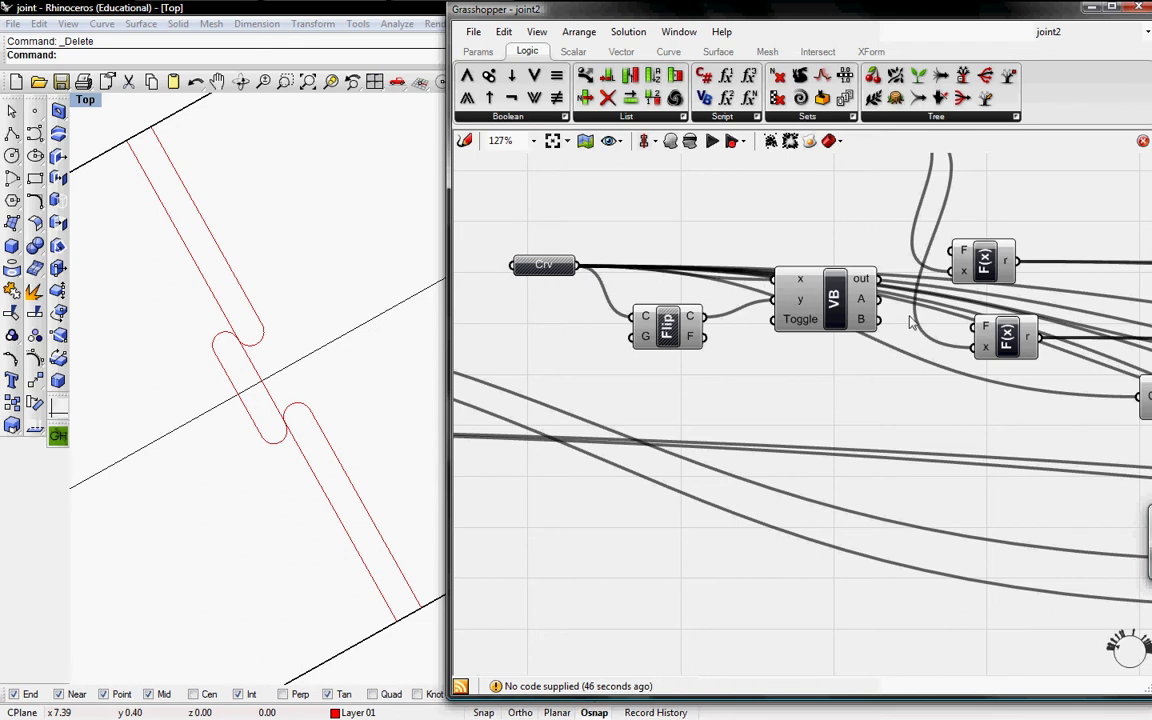
right_click_drag(911, 315, 841, 322)
mouse_move(795, 327)
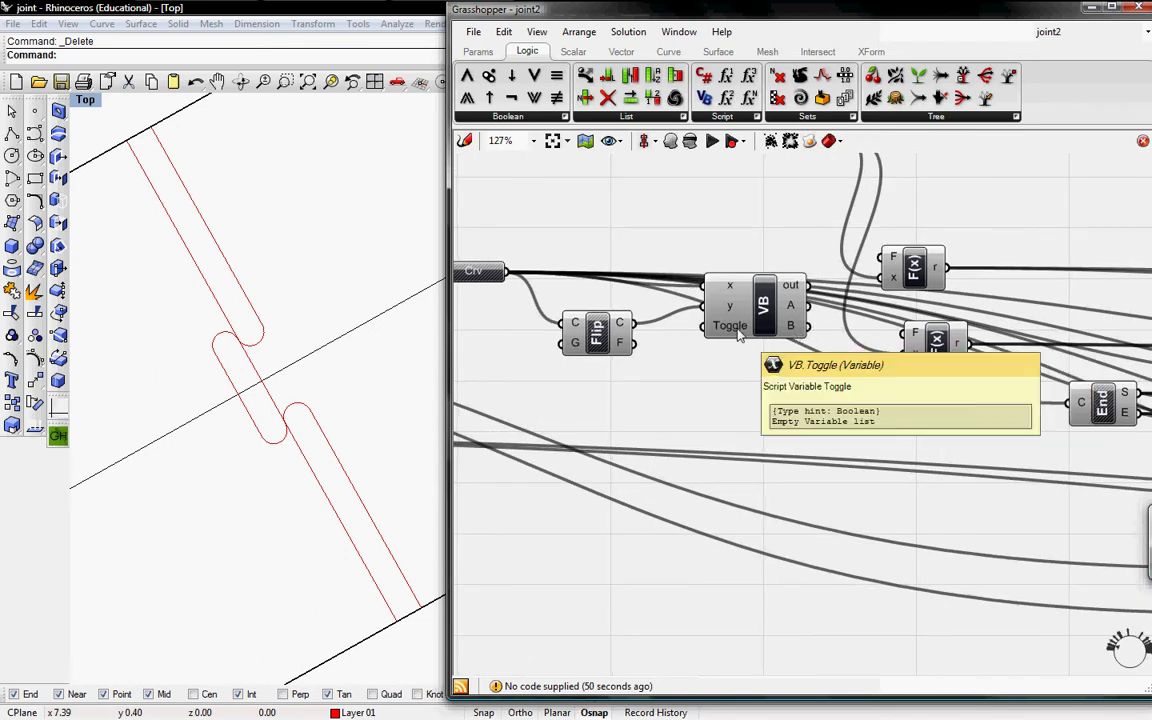
right_click_drag(740, 336, 832, 334)
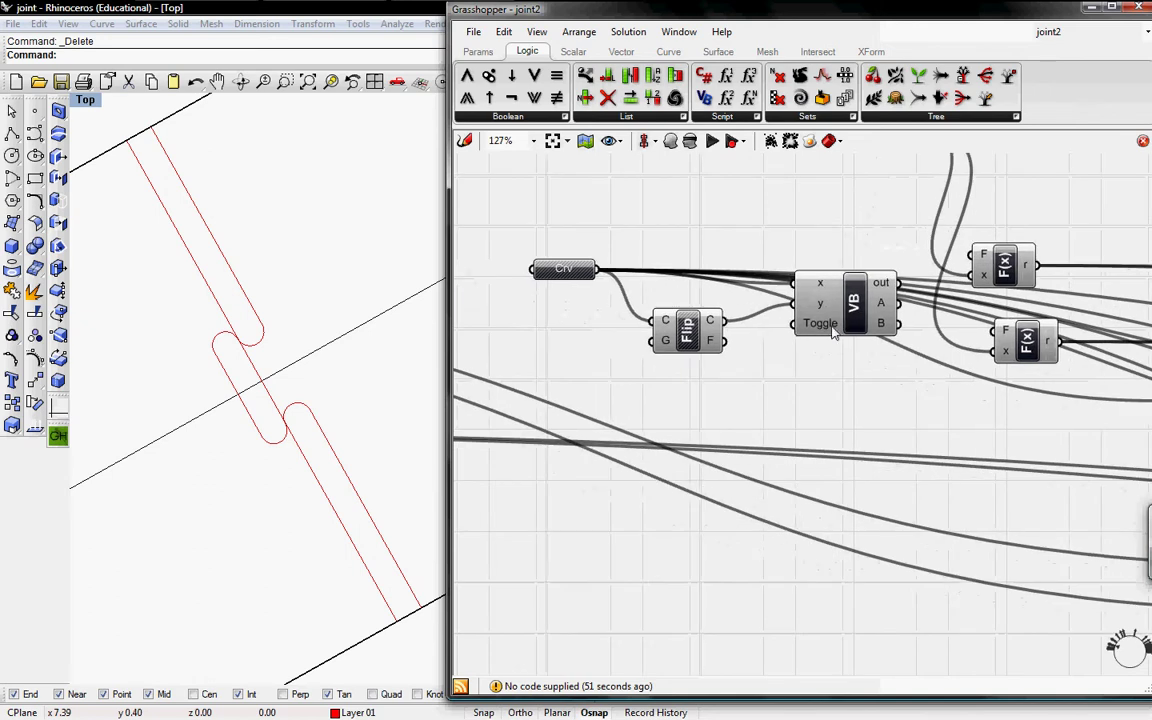
Step: Add a Boolean Toggle beneath Flip, wire it to the VB component's Toggle input and set it to True
left_click(491, 51)
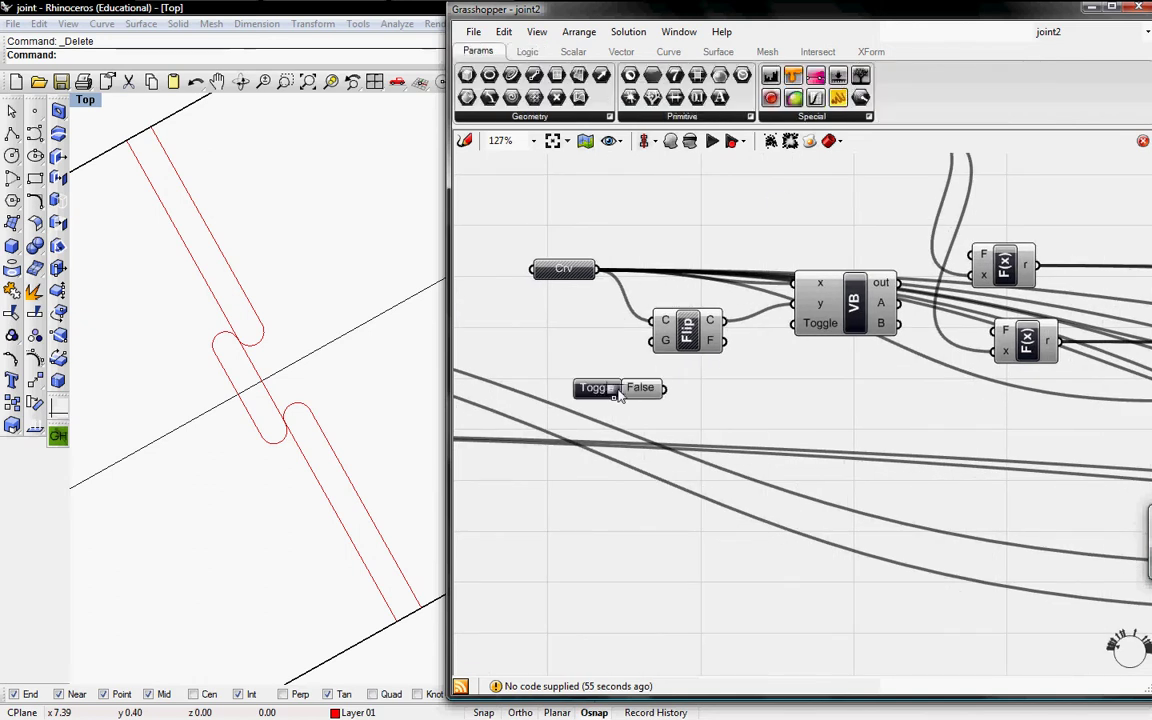
left_click_drag(664, 388, 795, 323)
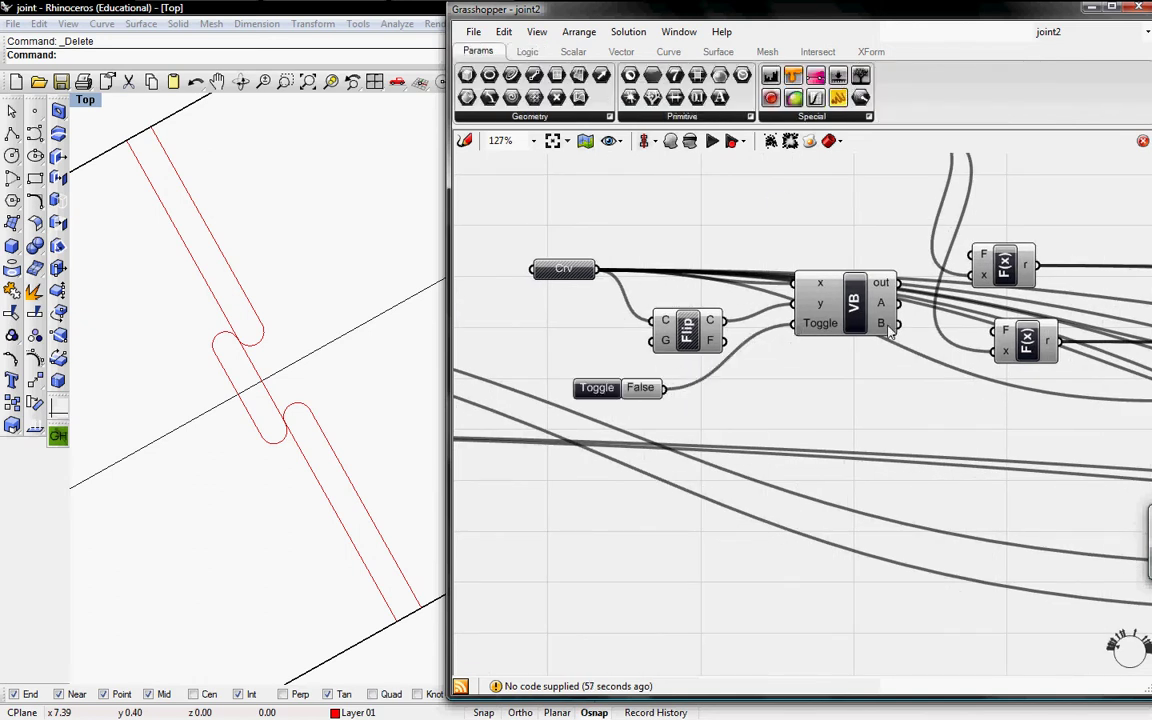
right_click(644, 387)
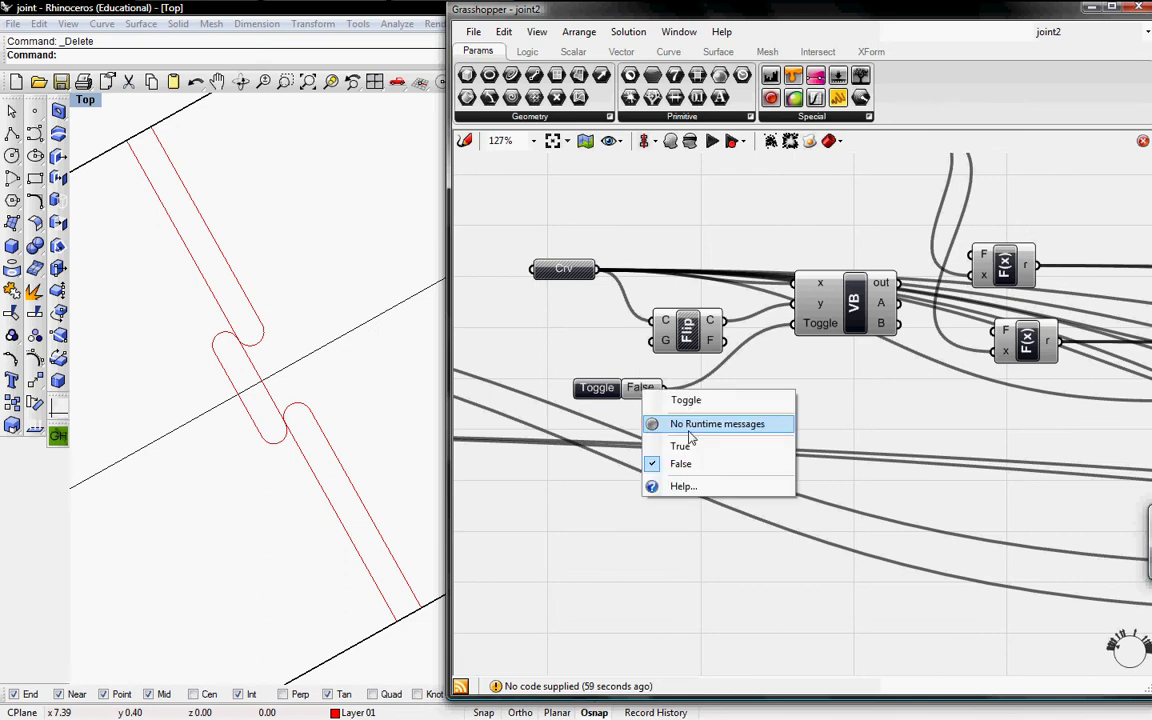
left_click(664, 443)
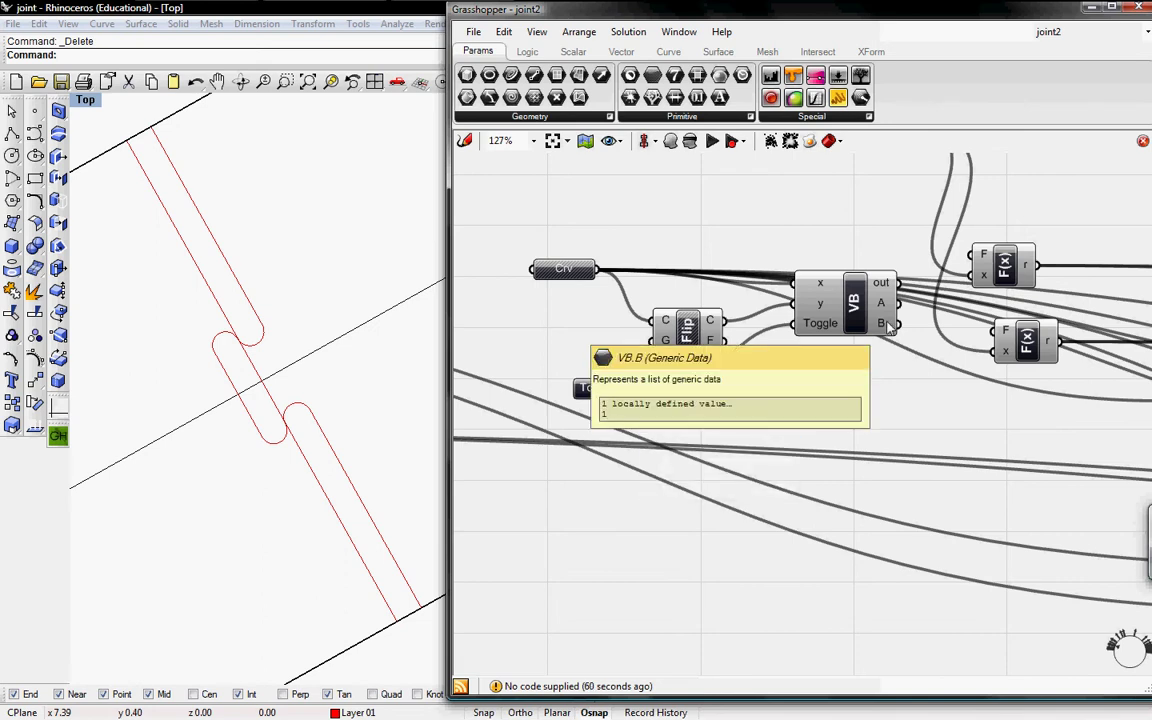
Step: Feed the VB component's B output into the x inputs of both F(x) components and delete the Num parameter
right_click_drag(888, 327, 846, 341)
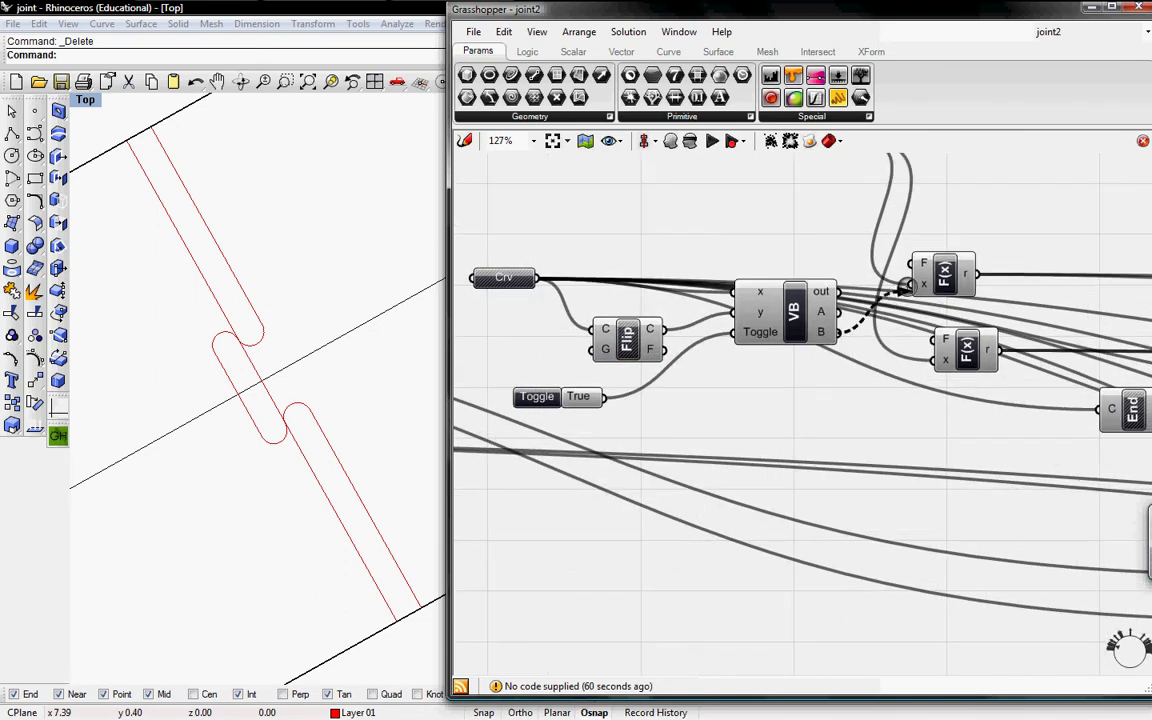
left_click_drag(934, 328, 1012, 281)
right_click_drag(803, 179, 803, 247)
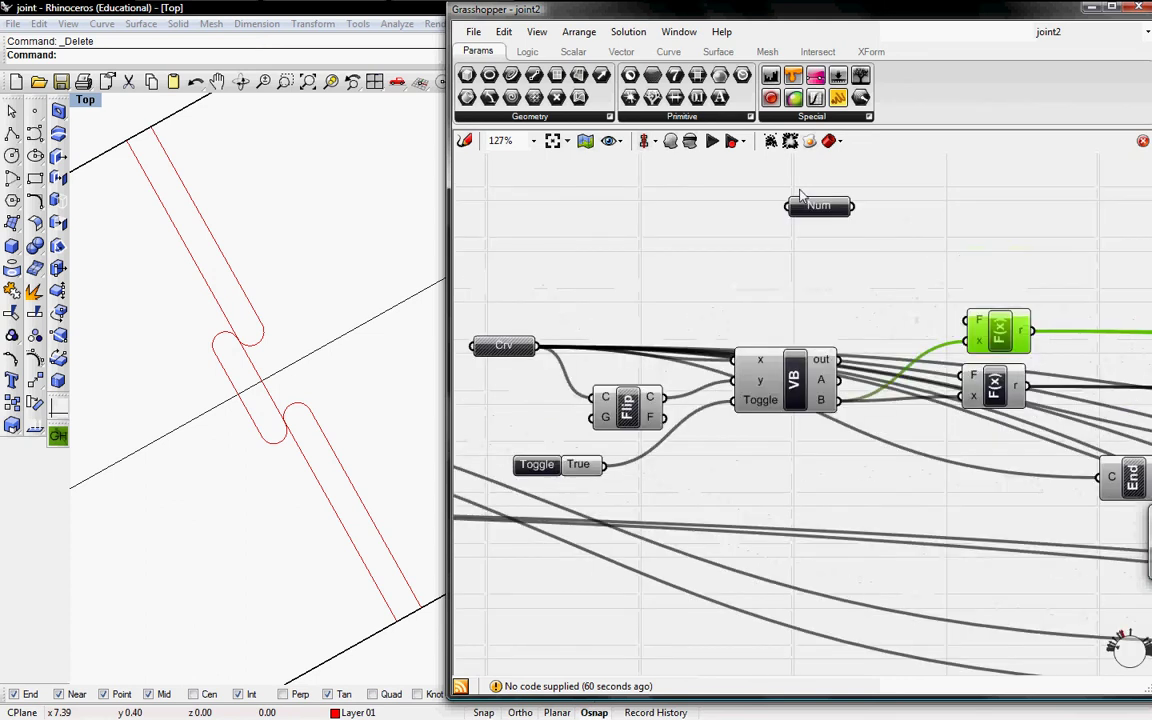
left_click(797, 188)
left_click(811, 208)
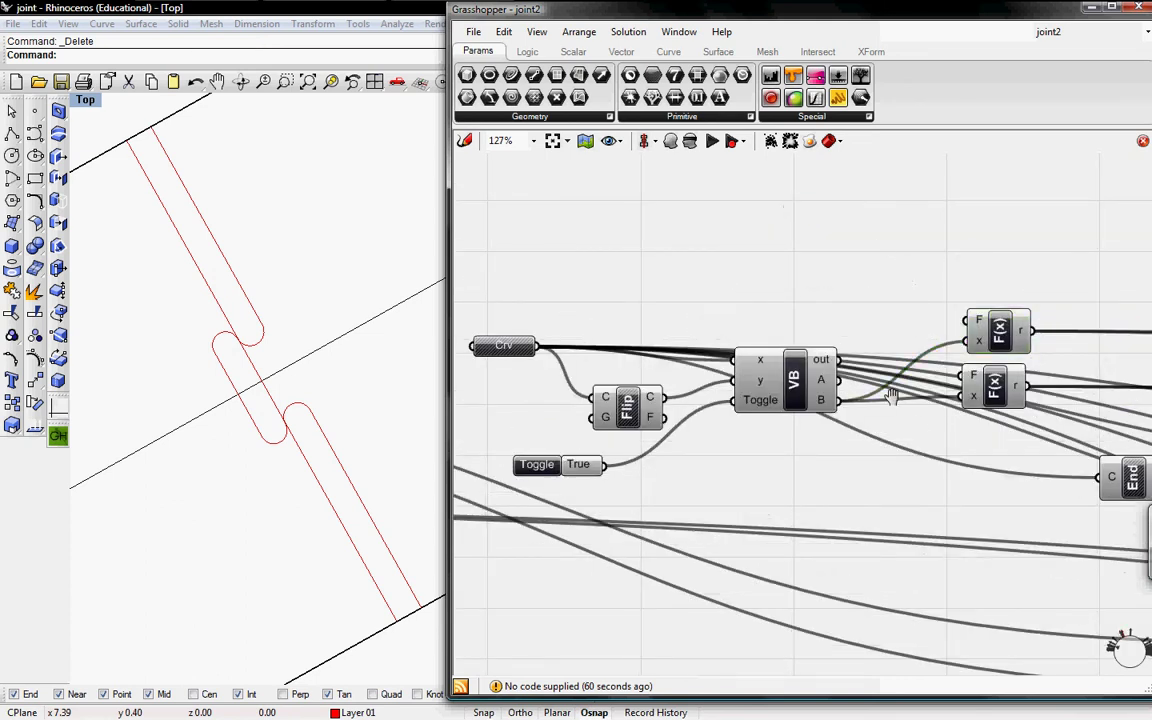
Step: Move the Crv, Flip, Toggle and VB components together farther away from the two F(x) components
right_click_drag(918, 428, 755, 316)
right_click_drag(632, 288, 985, 316)
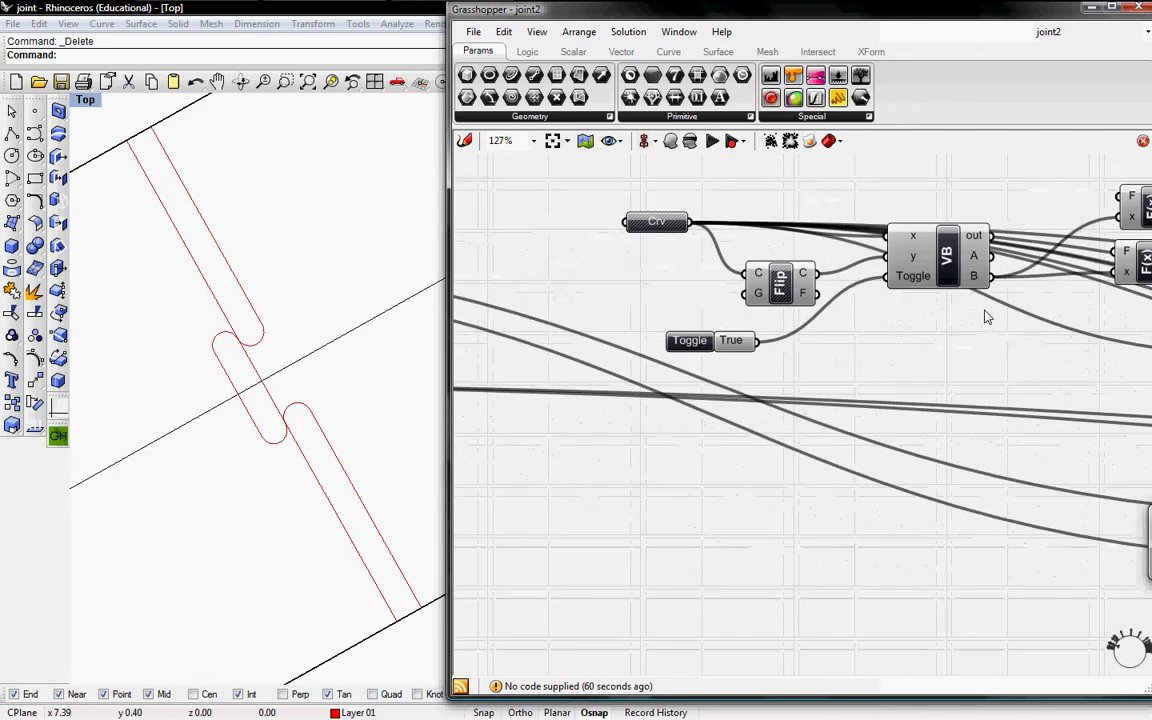
left_click_drag(998, 360, 618, 201)
left_click_drag(920, 258, 627, 216)
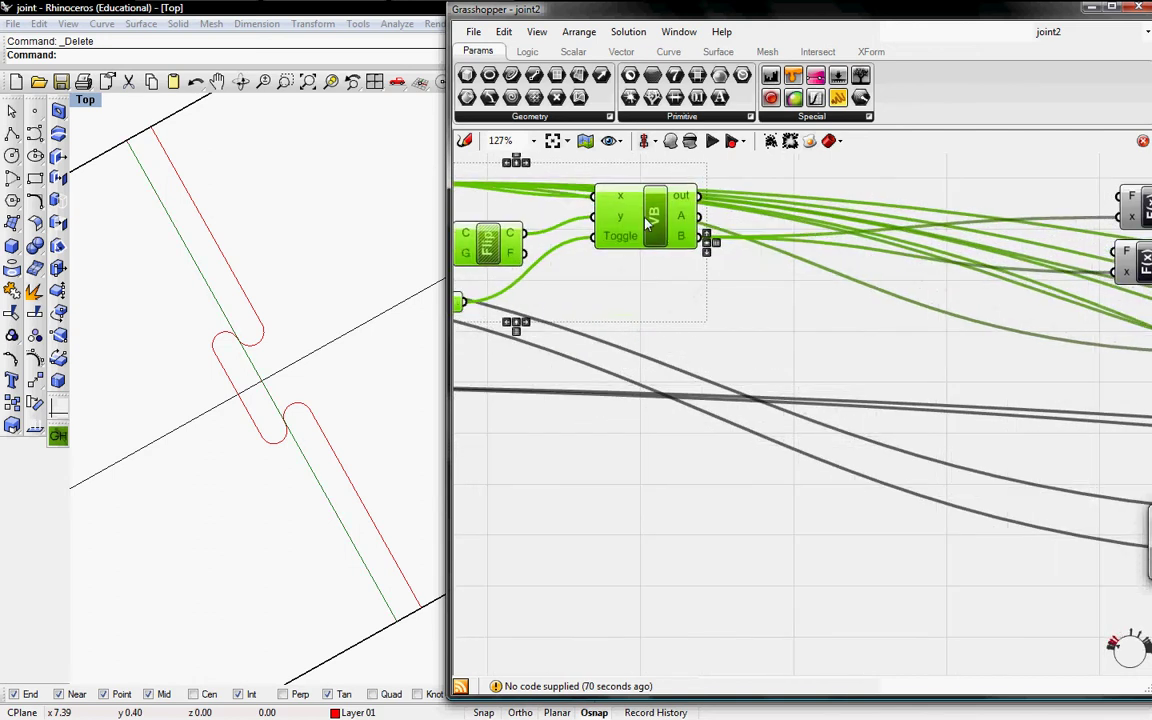
left_click(735, 303)
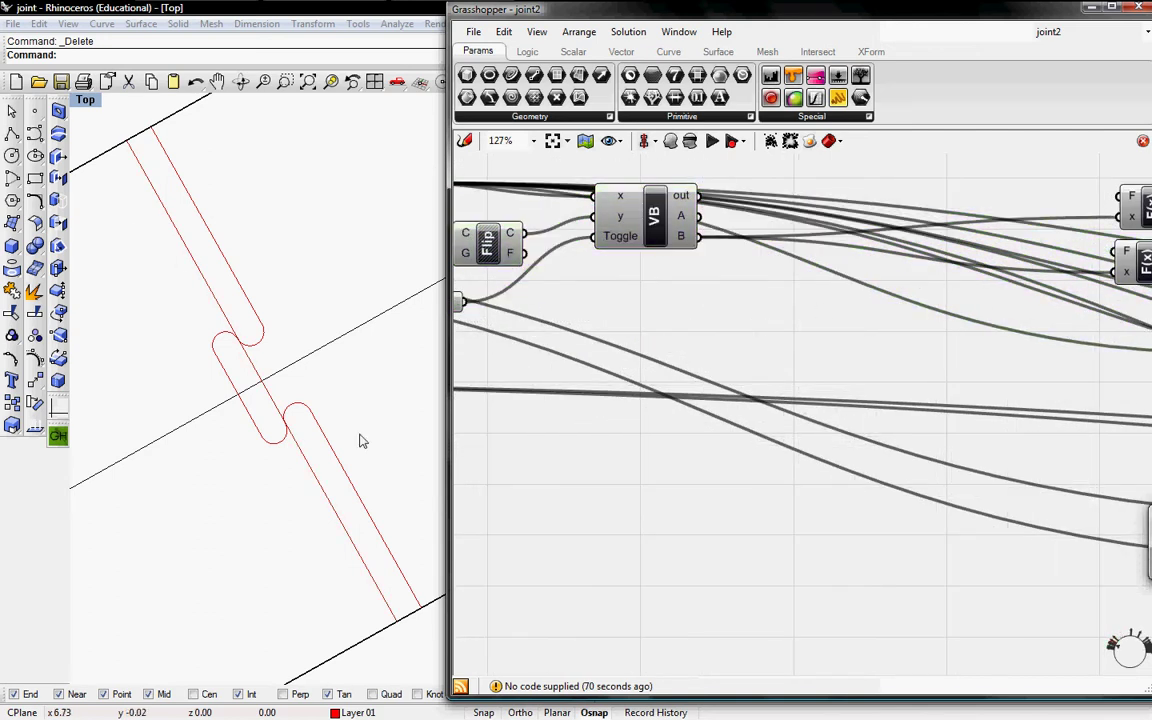
Step: Add a Divide curve component below and after the VB component and feed VB output A into its C input
left_click(669, 52)
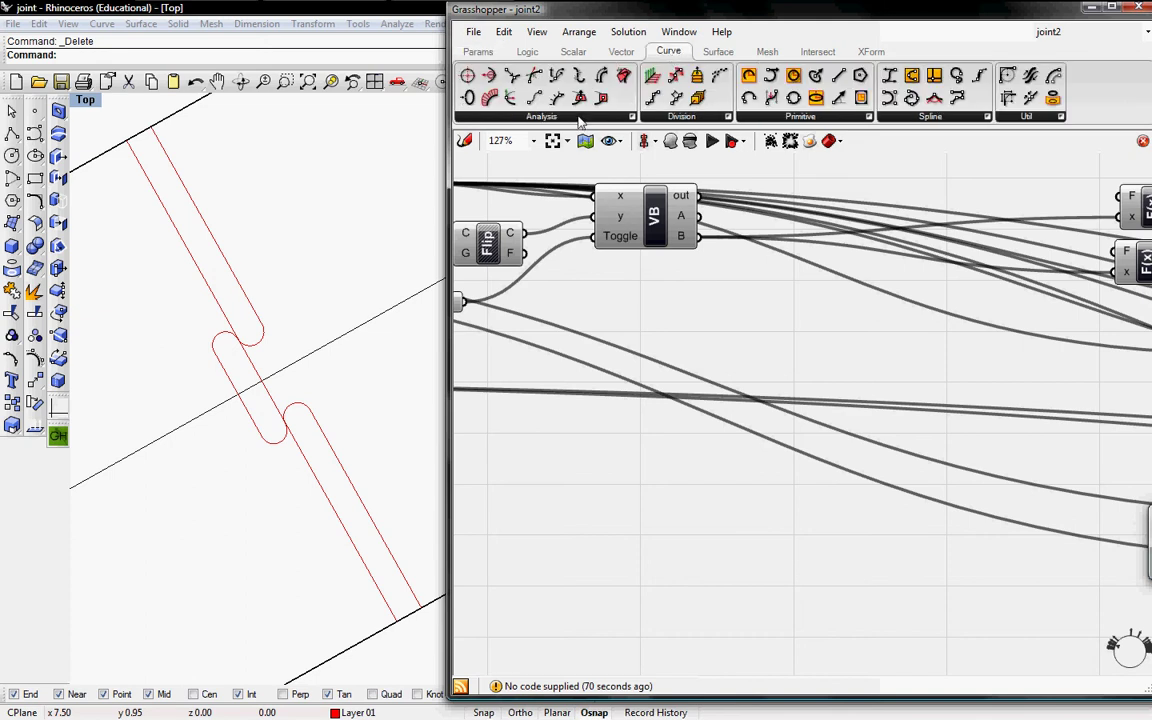
left_click(697, 116)
left_click(694, 165)
left_click(826, 390)
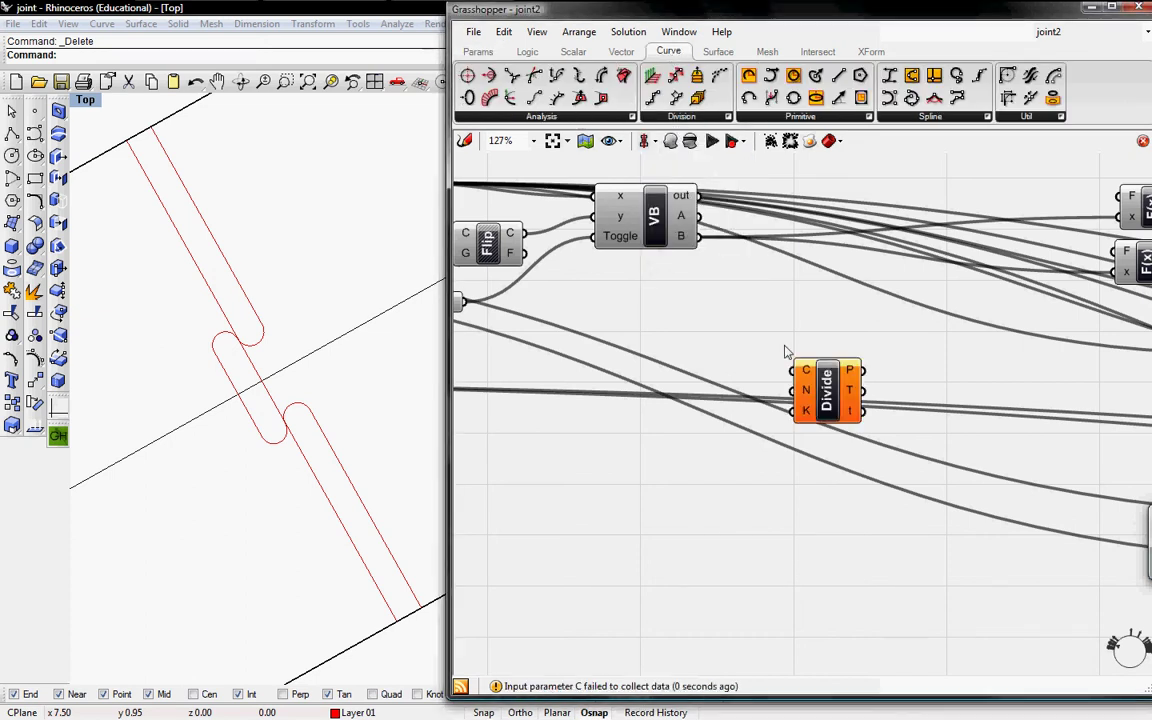
left_click_drag(795, 370, 697, 236)
left_click_drag(826, 390, 797, 340)
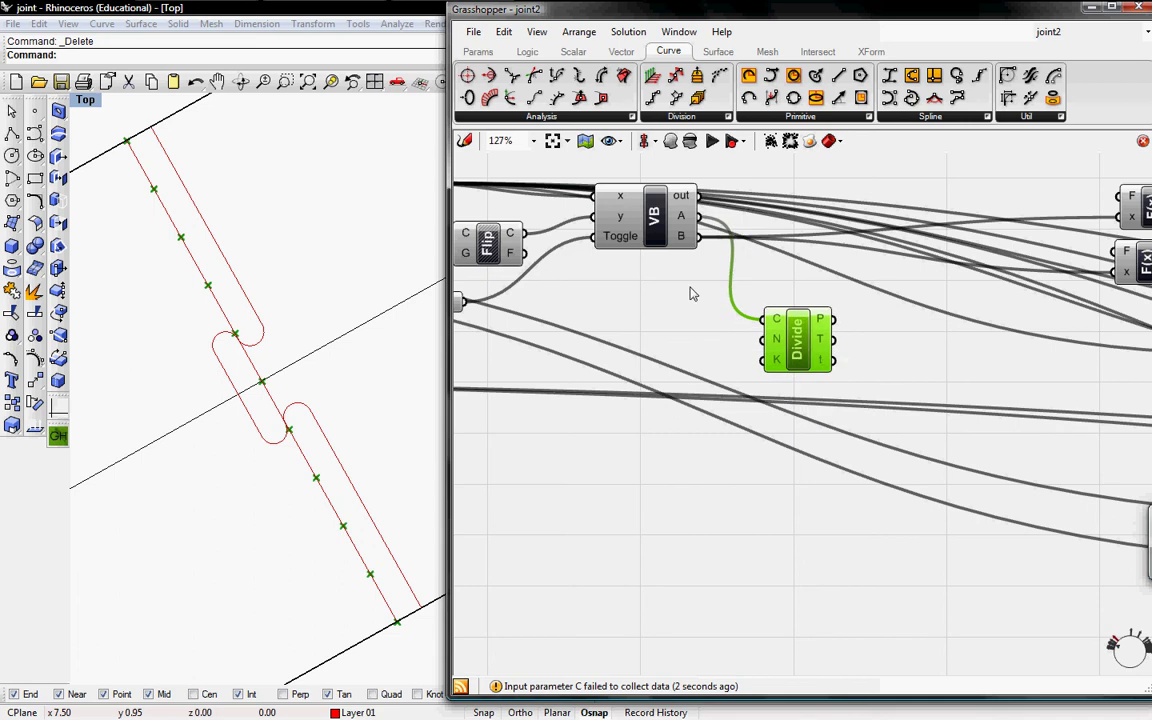
Step: Add an integer number slider with range 0 to 10 and value 2, and wire it to the Divide component's N input
left_click(478, 51)
left_click_drag(838, 78, 590, 354)
right_click(595, 353)
left_click(650, 432)
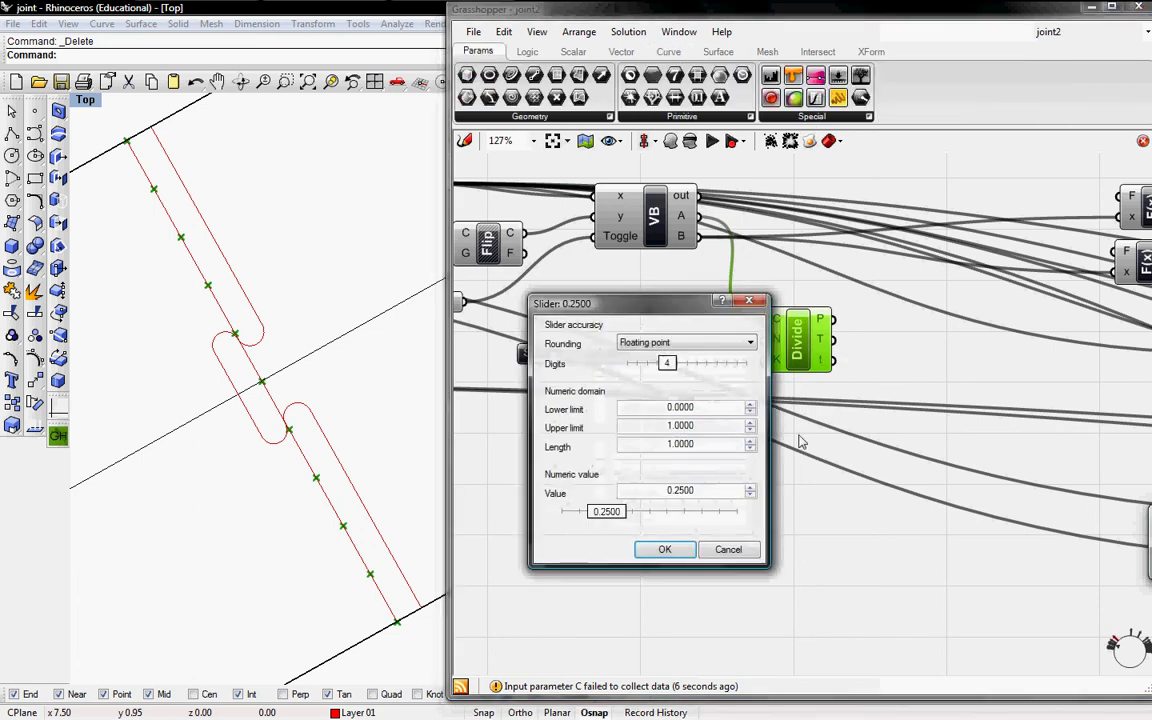
left_click(640, 343)
left_click(640, 368)
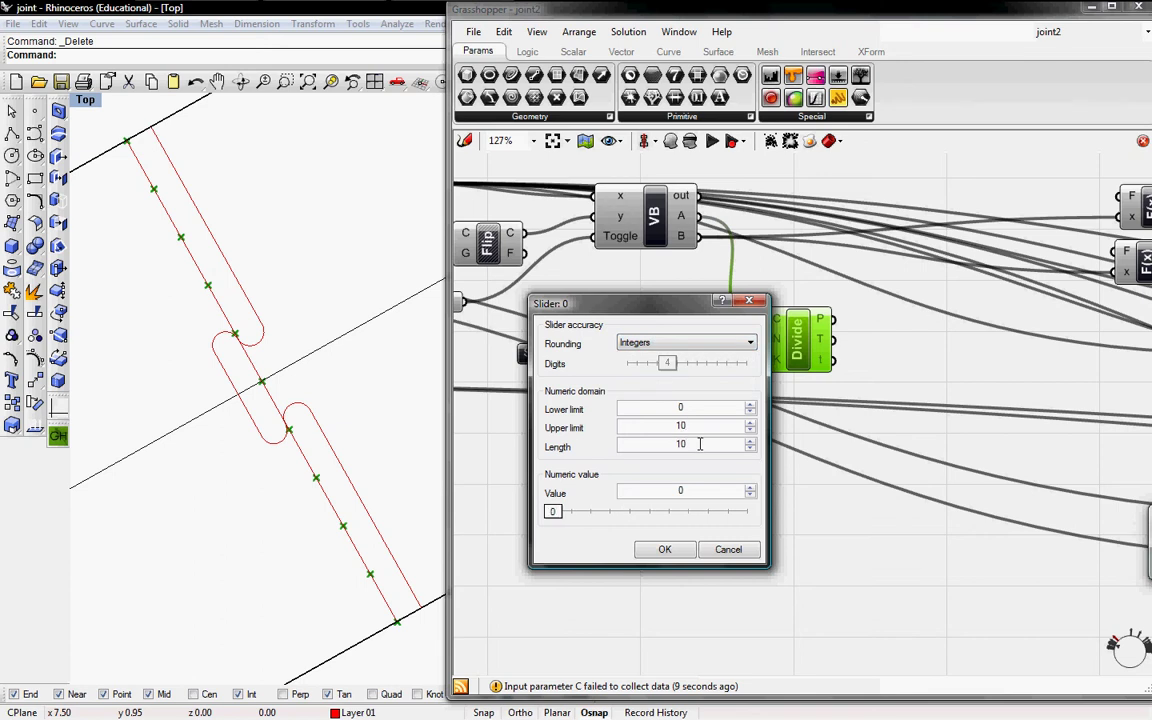
left_click(664, 550)
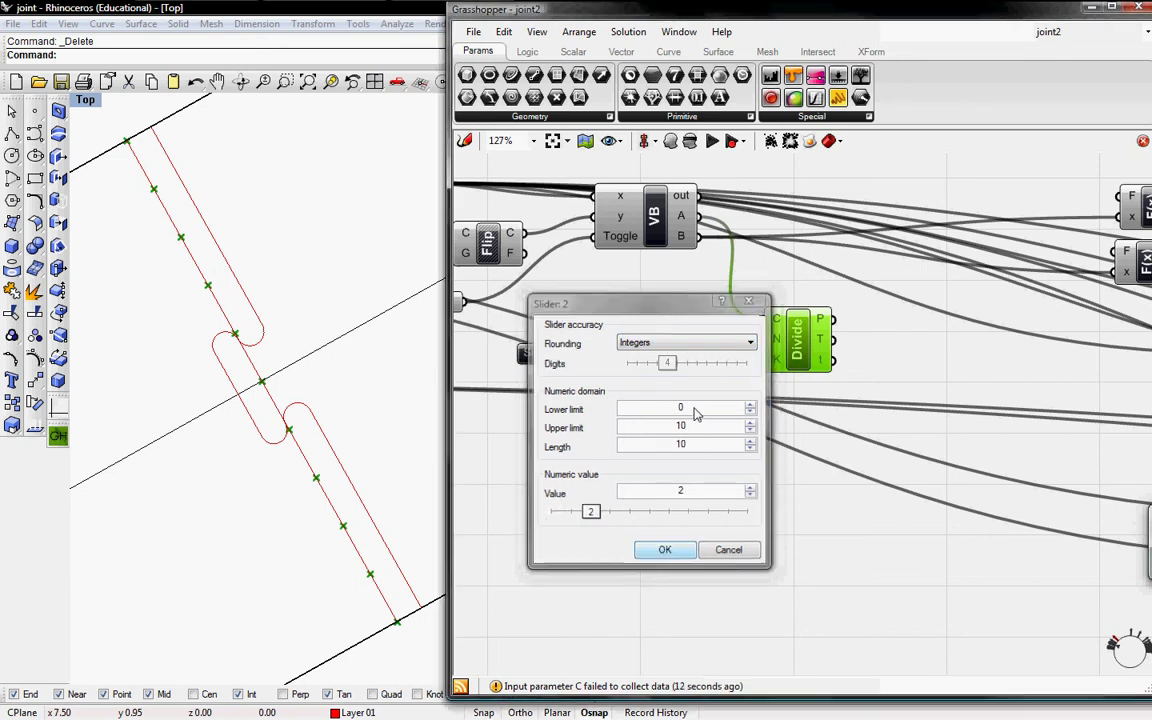
left_click_drag(661, 353, 760, 340)
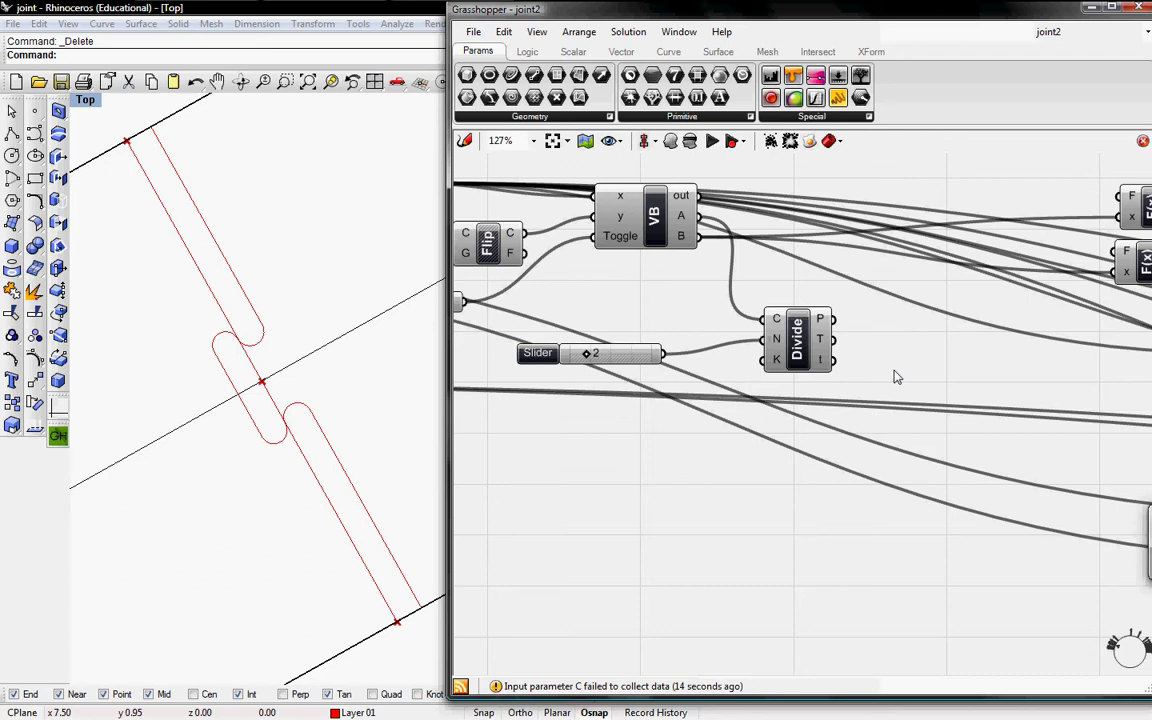
Step: Place a Line component below and after the Divide component, leaving space between them
right_click_drag(895, 378, 823, 378)
left_click(683, 360)
left_click_drag(683, 360, 683, 365)
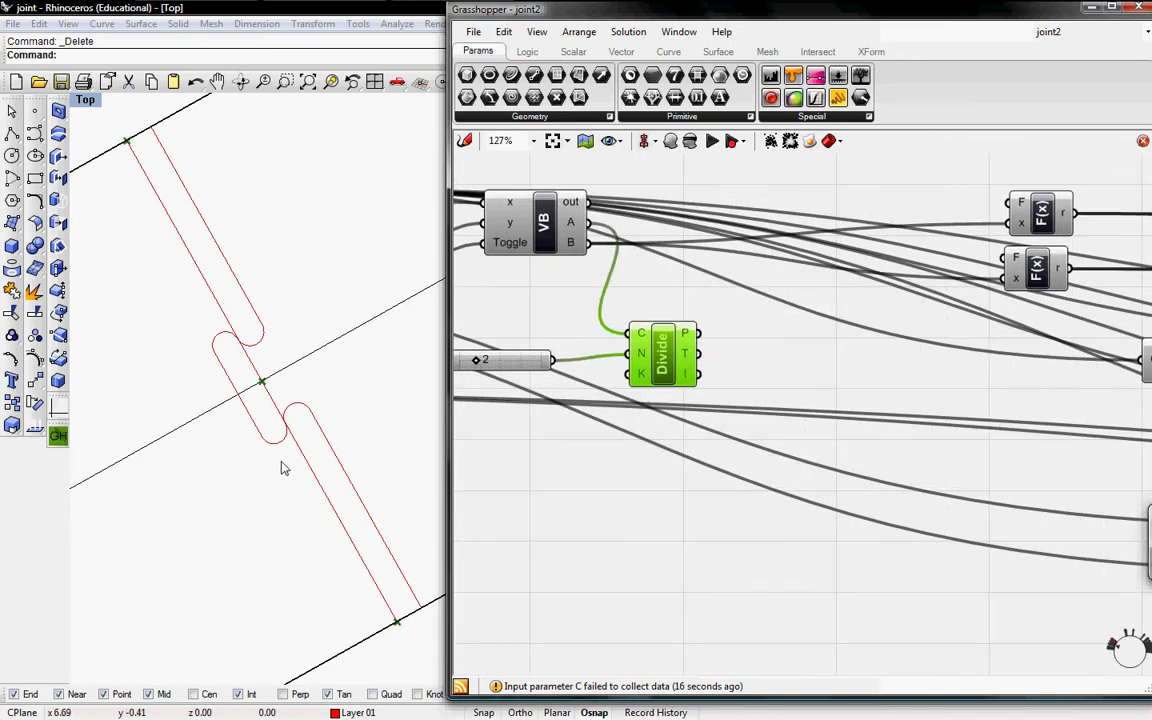
left_click(668, 51)
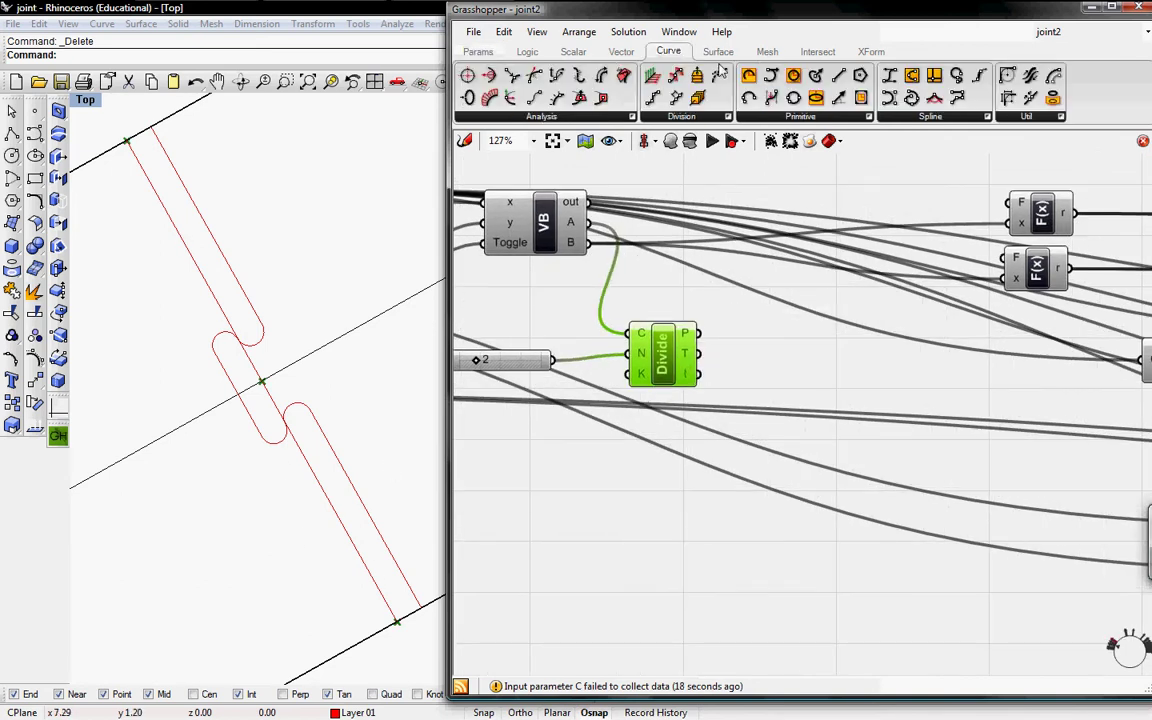
left_click(966, 424)
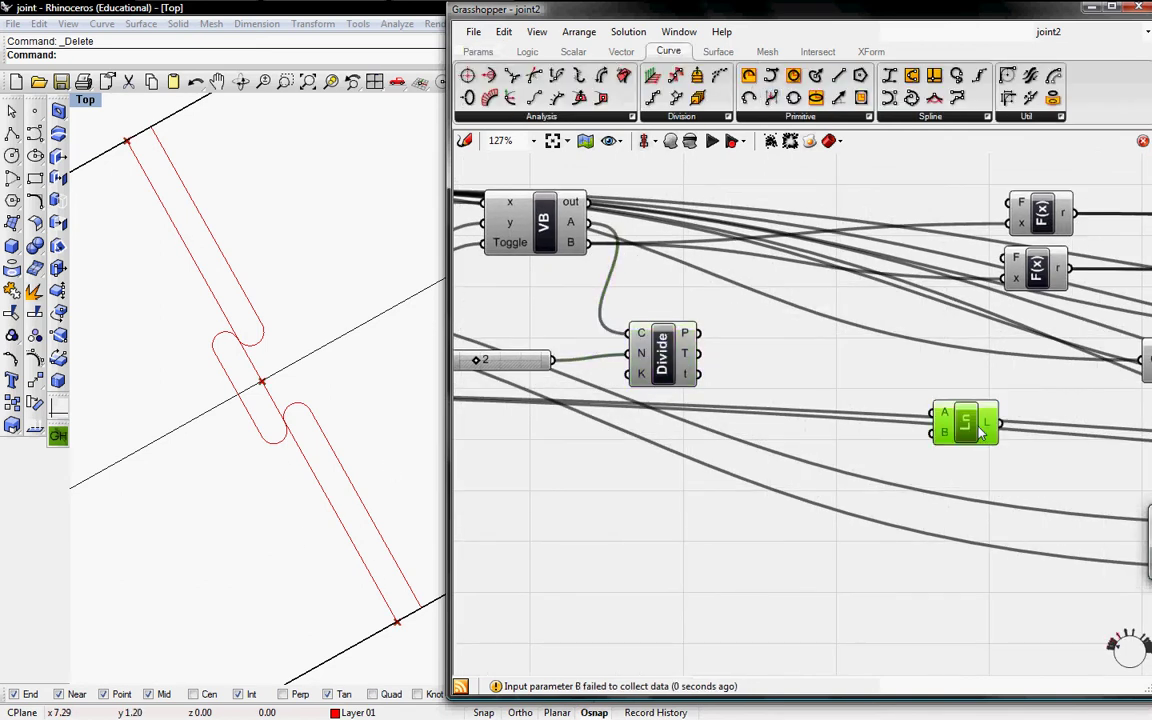
left_click_drag(967, 424, 1013, 457)
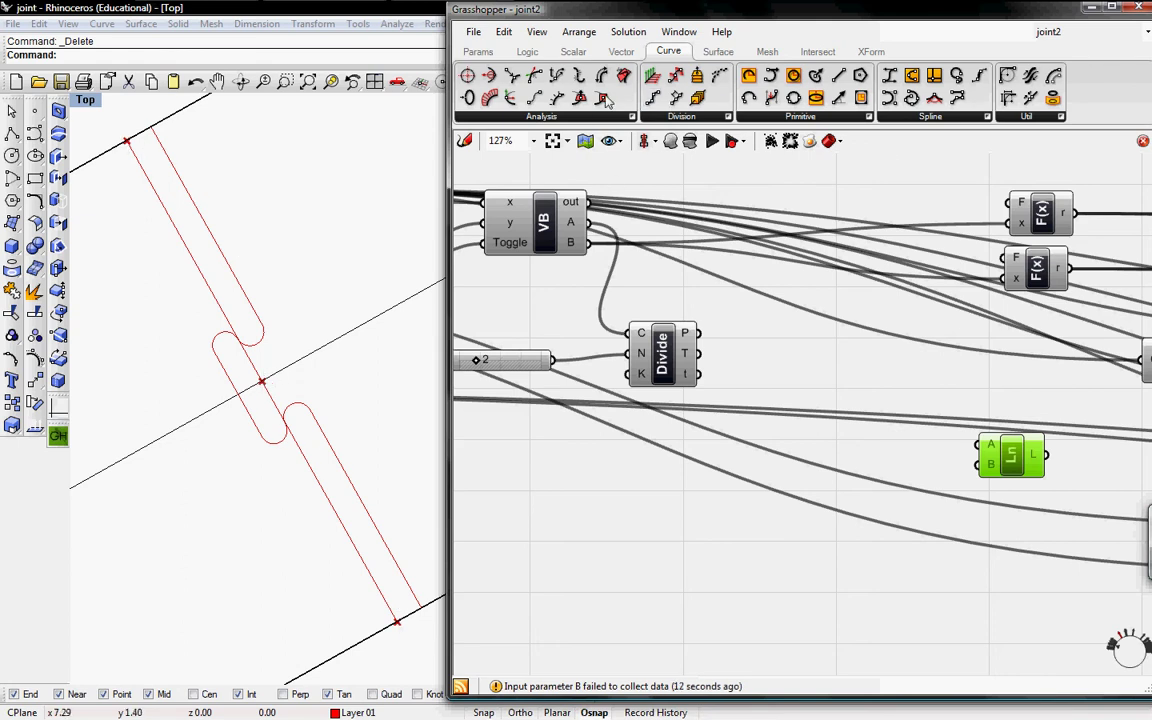
Step: Add two List Item components fed by Divide's P output and wire their E outputs to the Line's A and B inputs
left_click(527, 51)
left_click(585, 116)
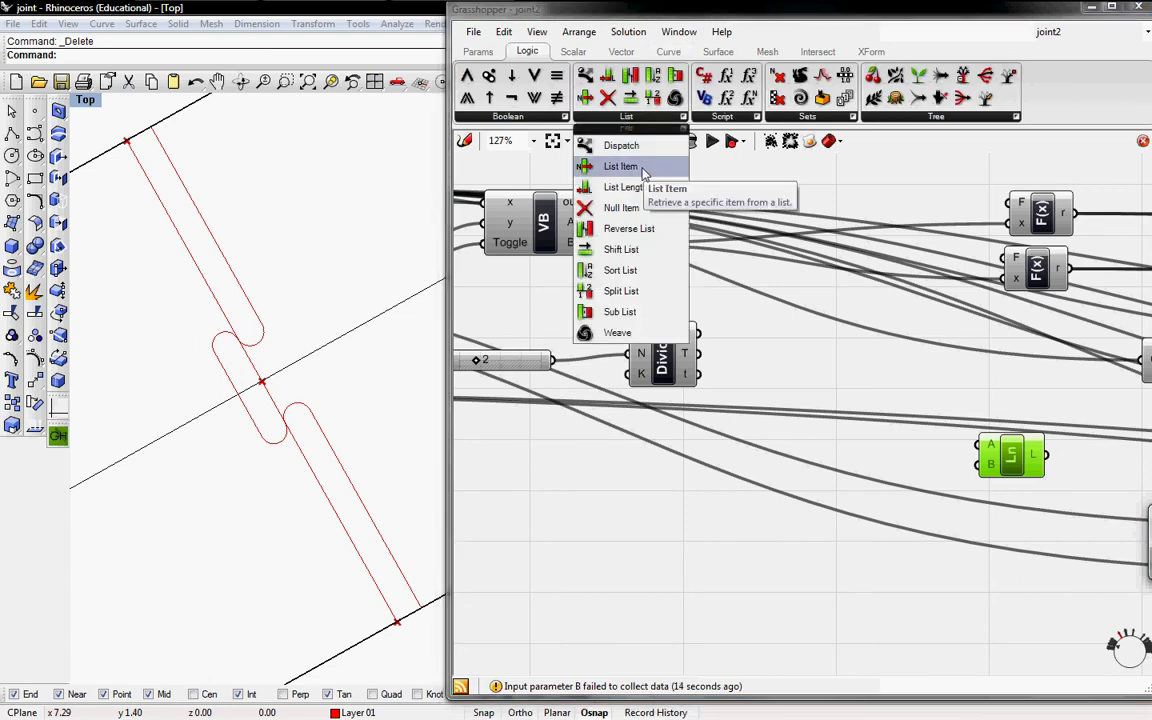
left_click(612, 160)
left_click(852, 448)
left_click_drag(845, 445, 934, 410)
left_click_drag(863, 396, 866, 465)
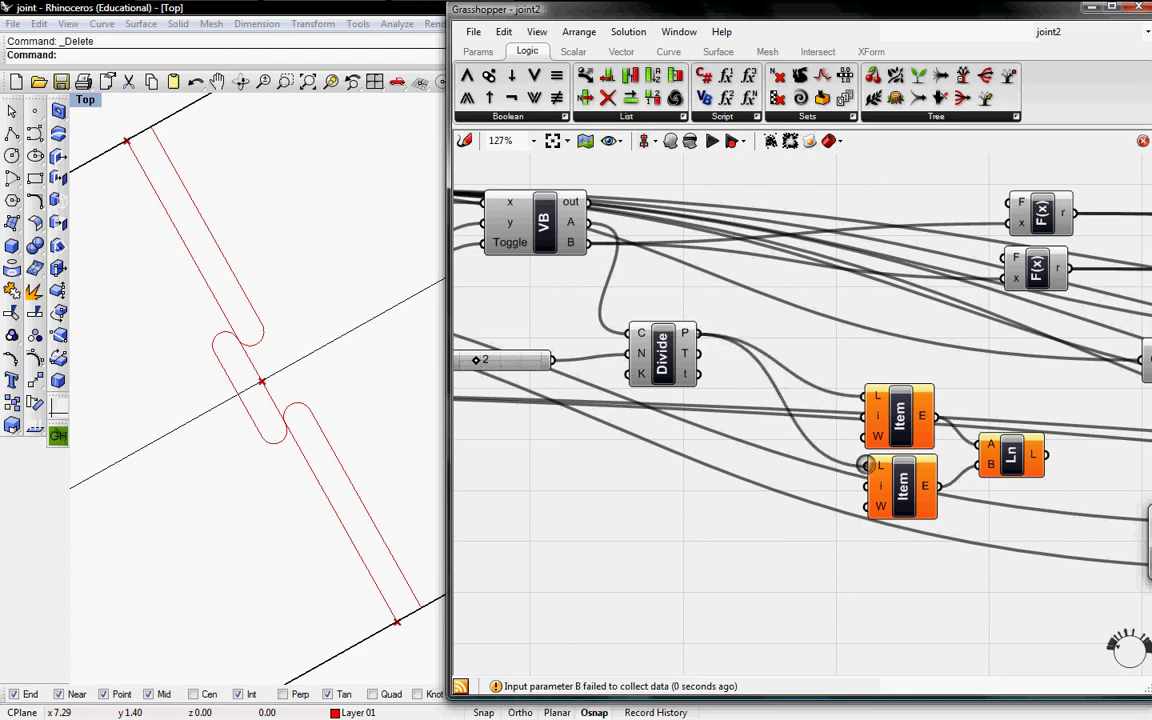
Step: Add two Series components below Divide and wire each one's S output to the i input of one List Item
left_click(820, 118)
left_click(784, 290)
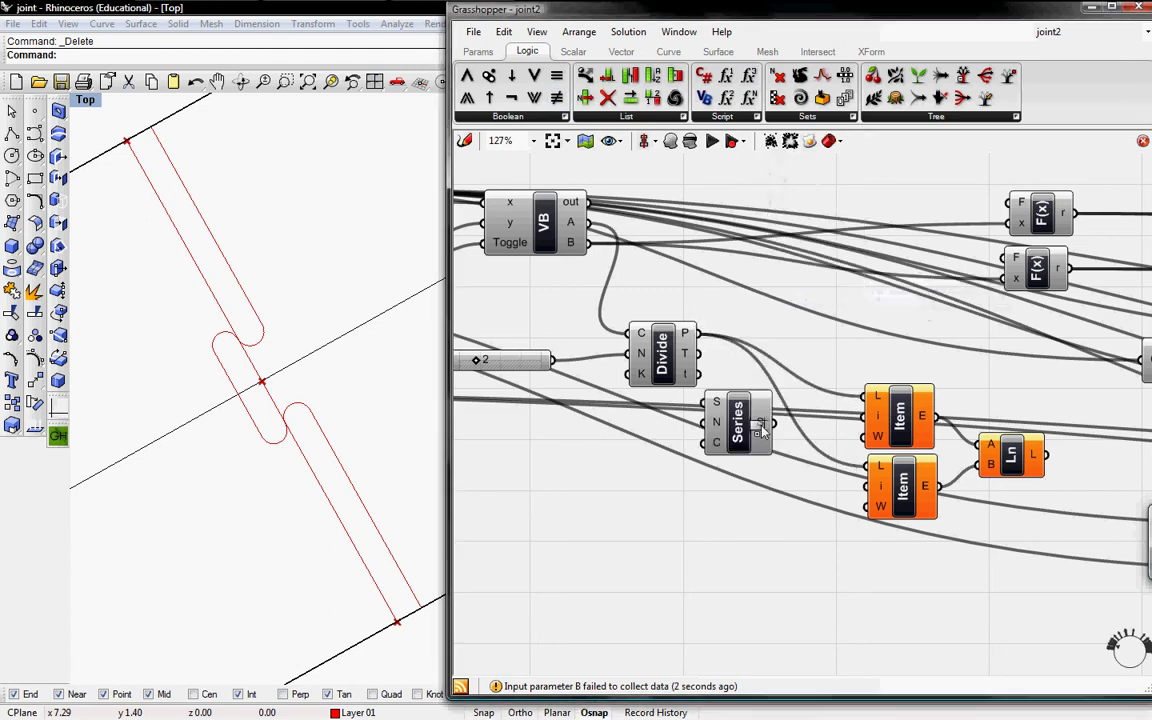
left_click(757, 437)
key("ctrl+c")
key("ctrl+v")
left_click_drag(759, 447, 749, 511)
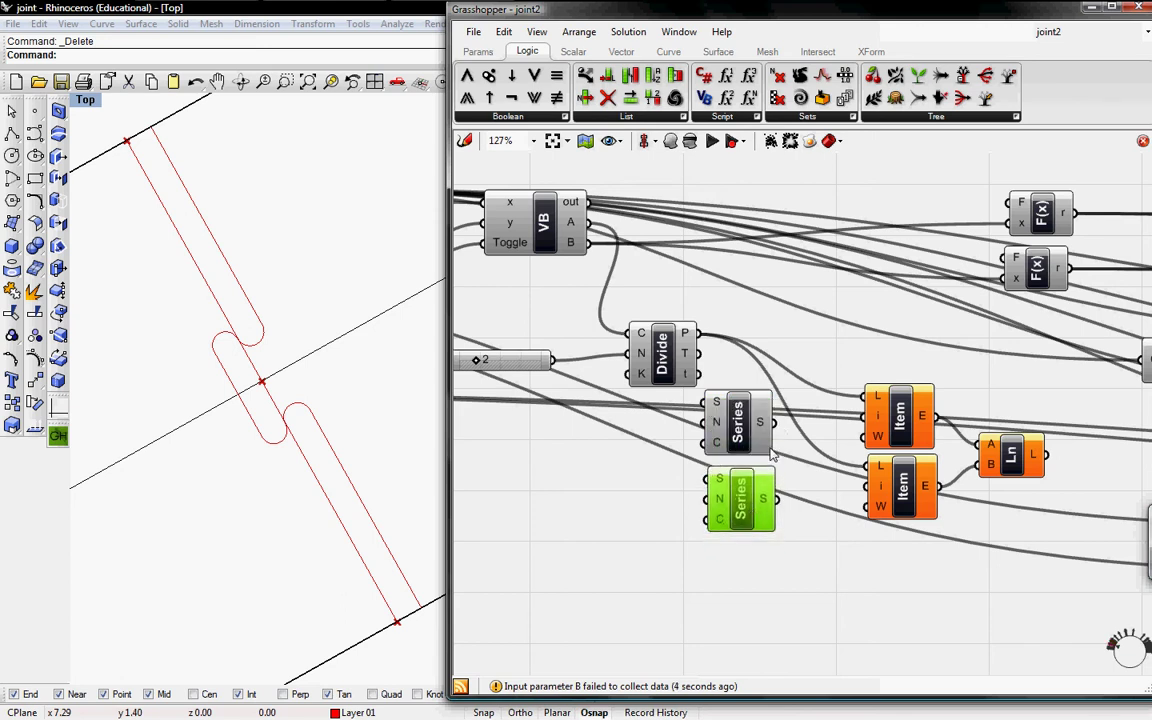
left_click_drag(776, 422, 863, 416)
left_click_drag(867, 486, 774, 503)
Step: Wire the slider to the C inputs of both Series components and set the lower Series' start value to 1
right_click_drag(685, 474, 877, 472)
left_click_drag(752, 362, 886, 445)
left_click_drag(744, 358, 906, 499)
right_click(906, 499)
mouse_move(968, 589)
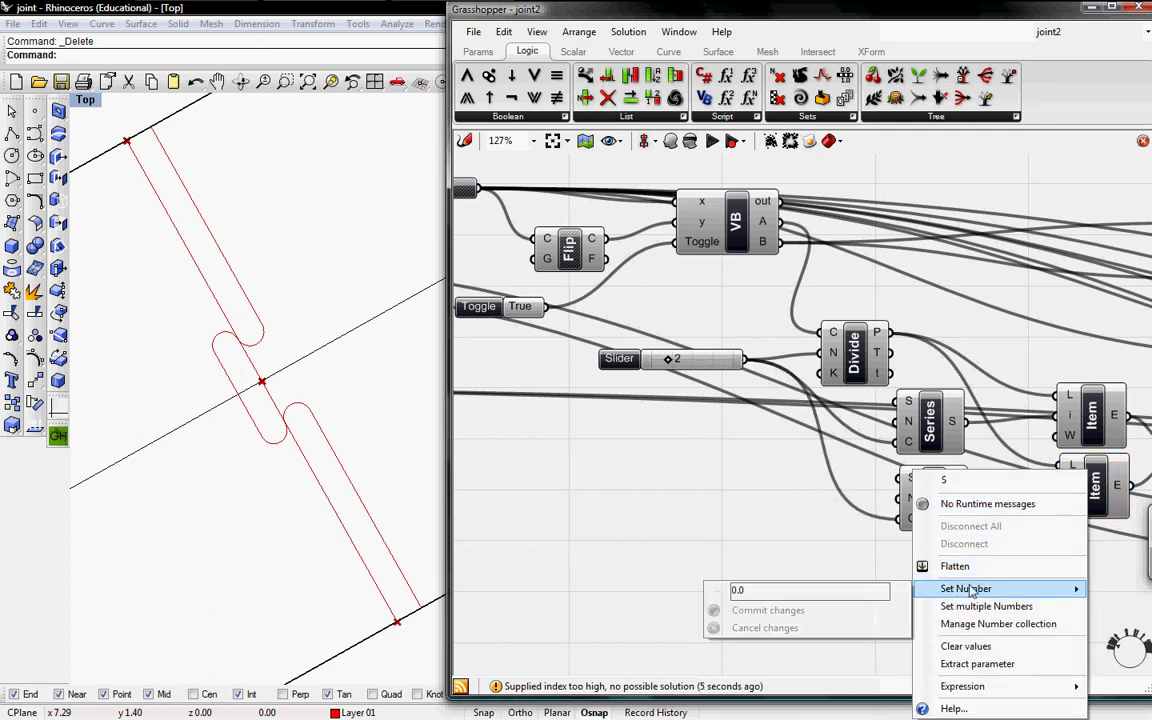
left_click(787, 589)
type("1")
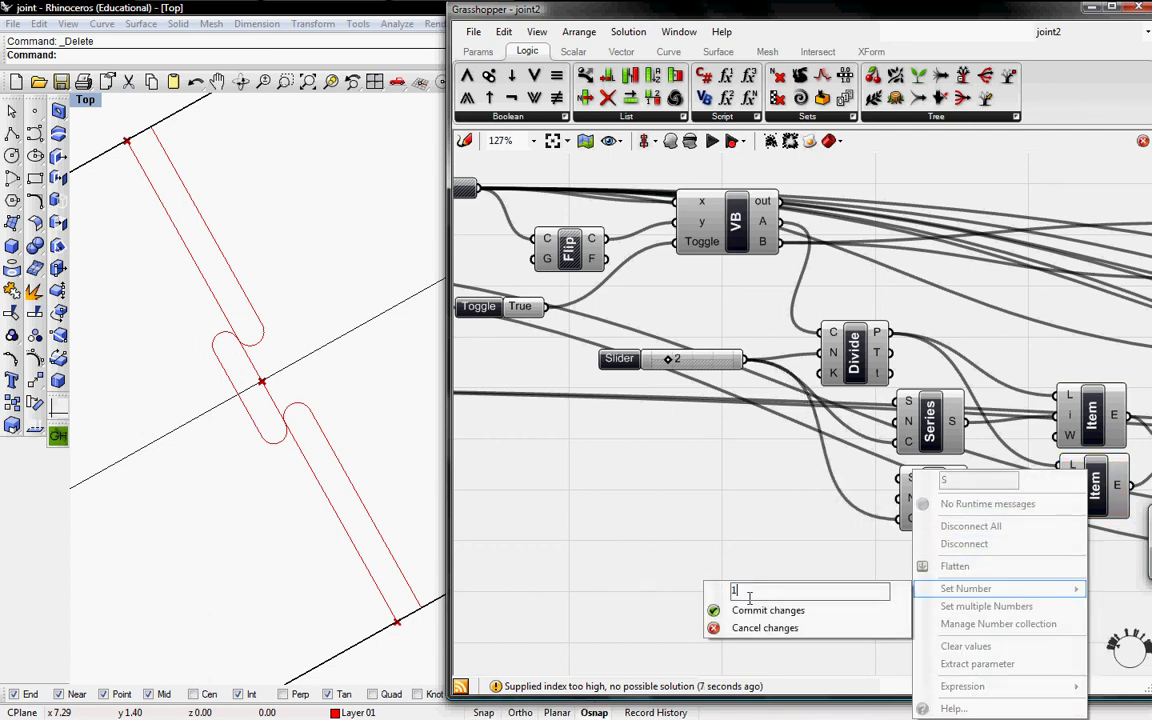
left_click(760, 611)
Step: Move the Line component aside and feed both List Item outputs into an enlarged panel to examine the point lists
right_click_drag(925, 434, 725, 415)
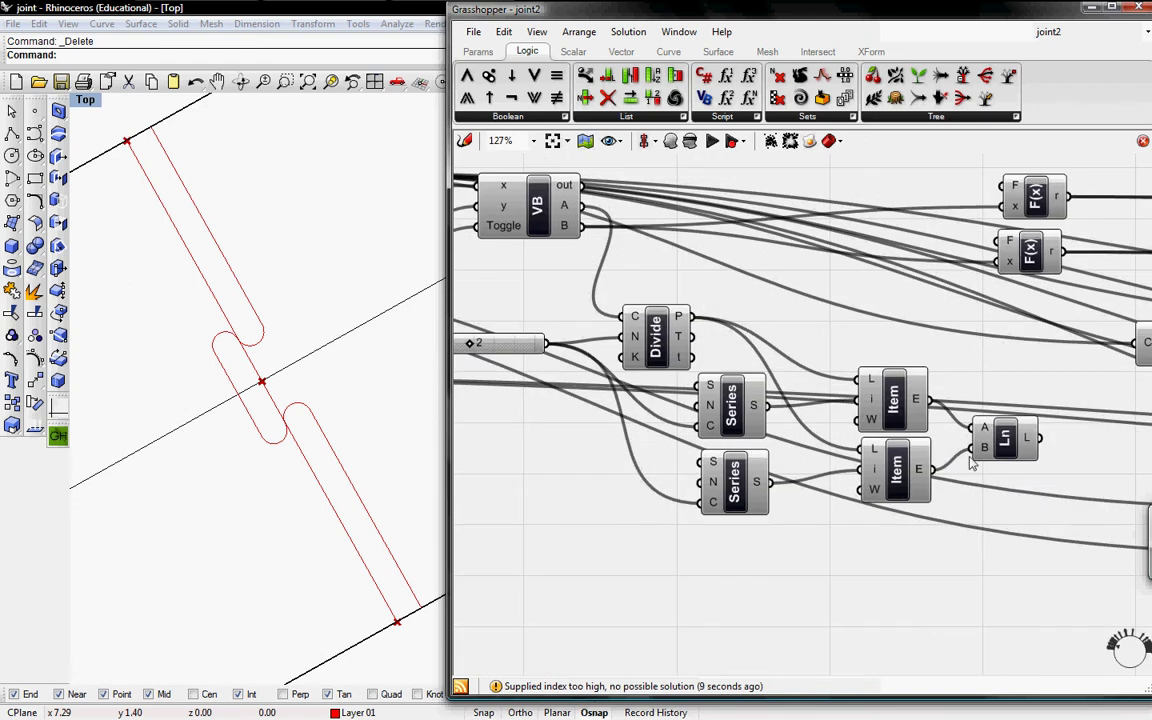
right_click_drag(933, 424, 856, 416)
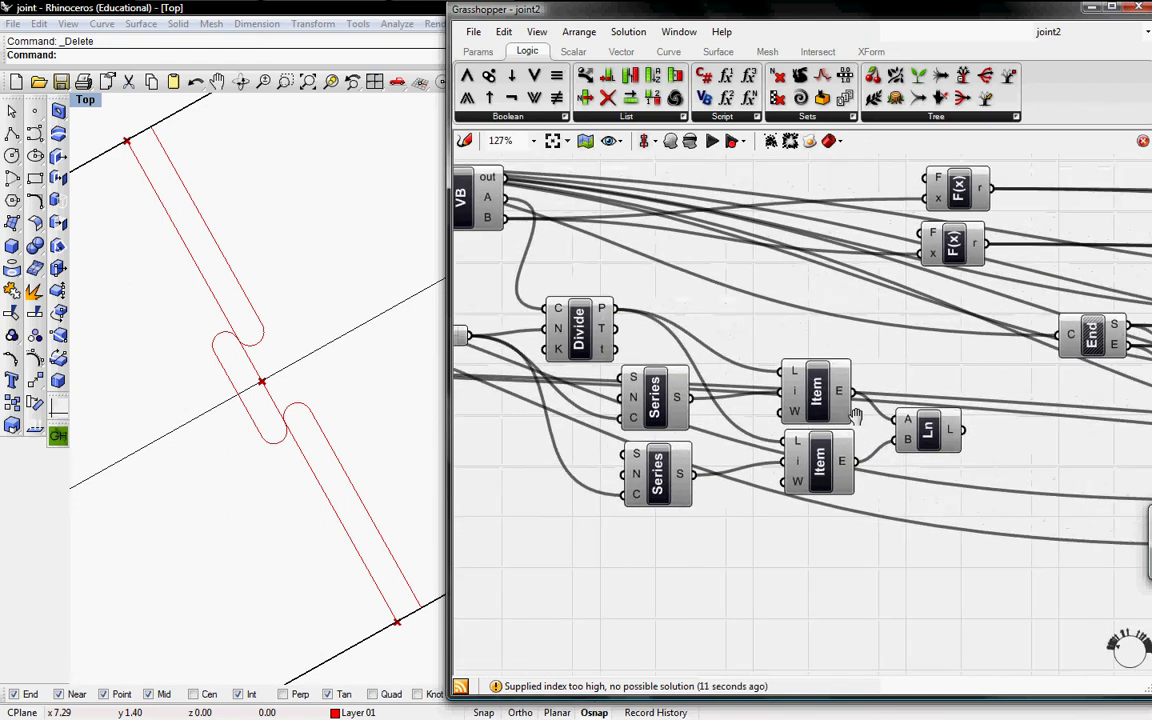
mouse_move(840, 396)
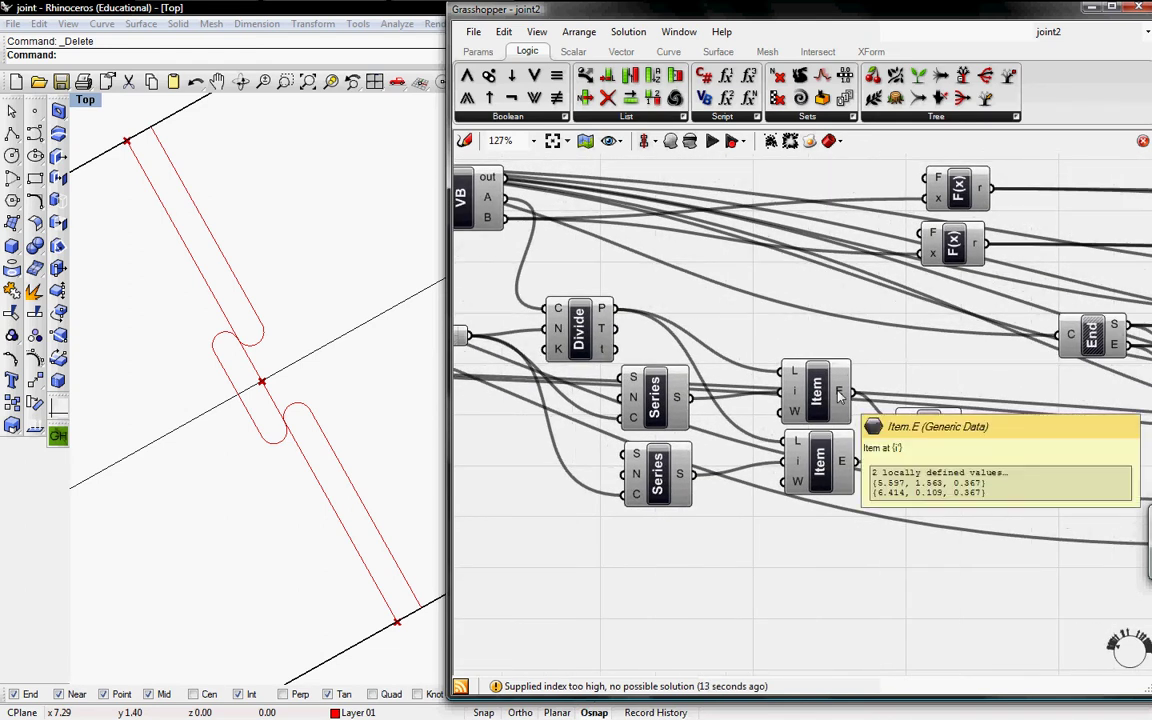
left_click_drag(918, 431, 1058, 435)
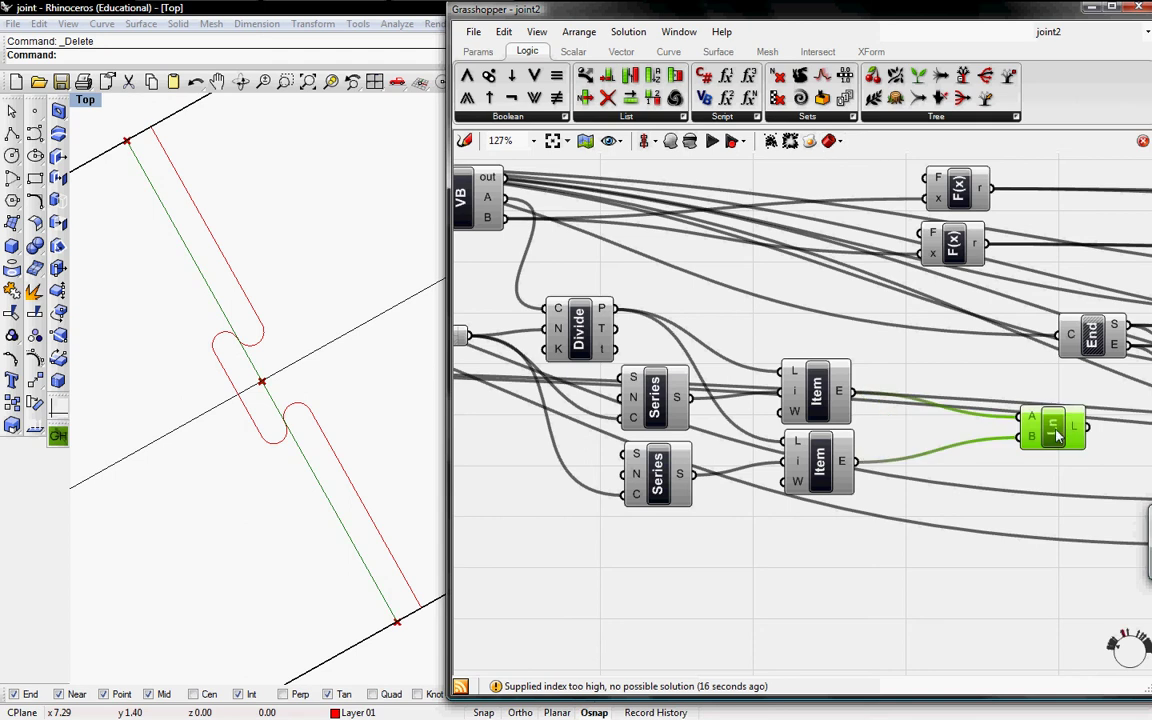
left_click(480, 52)
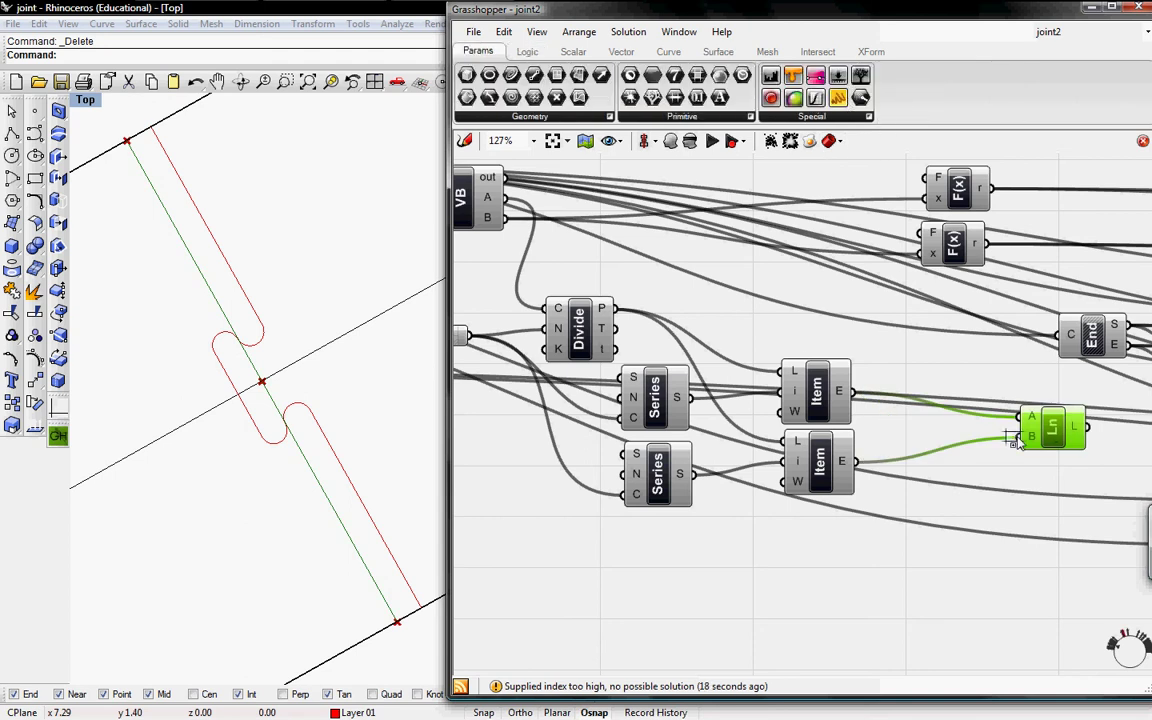
left_click(987, 362)
left_click_drag(855, 393, 853, 461)
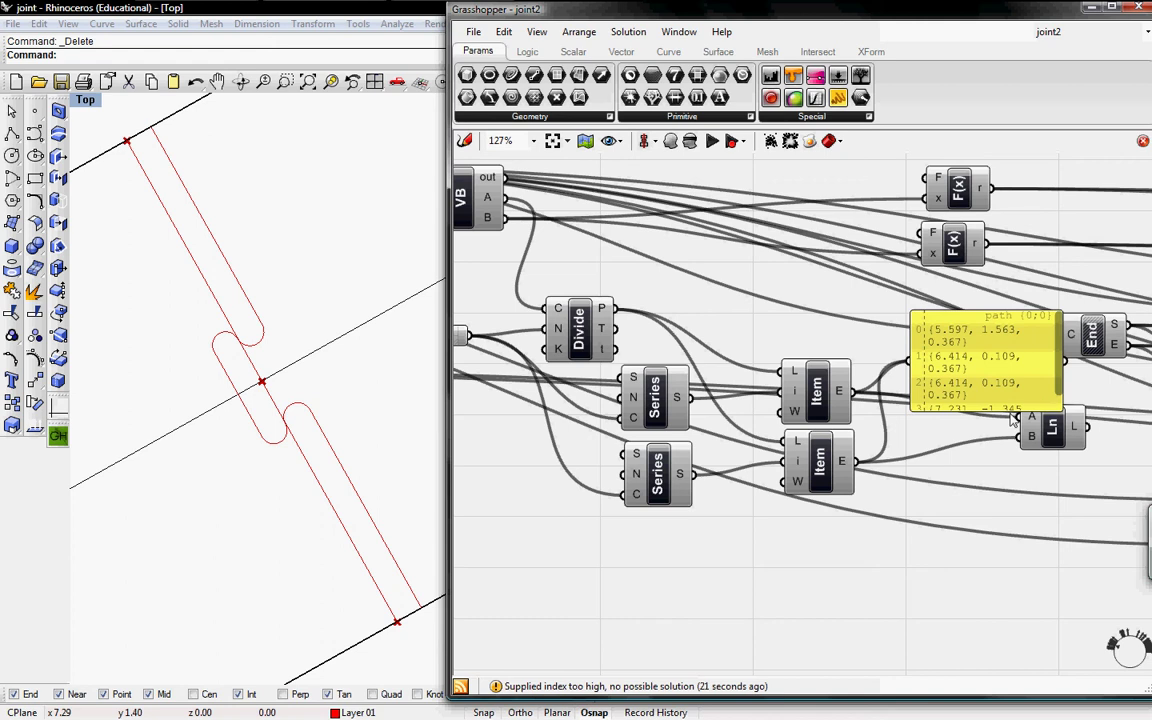
left_click_drag(1008, 408, 1020, 551)
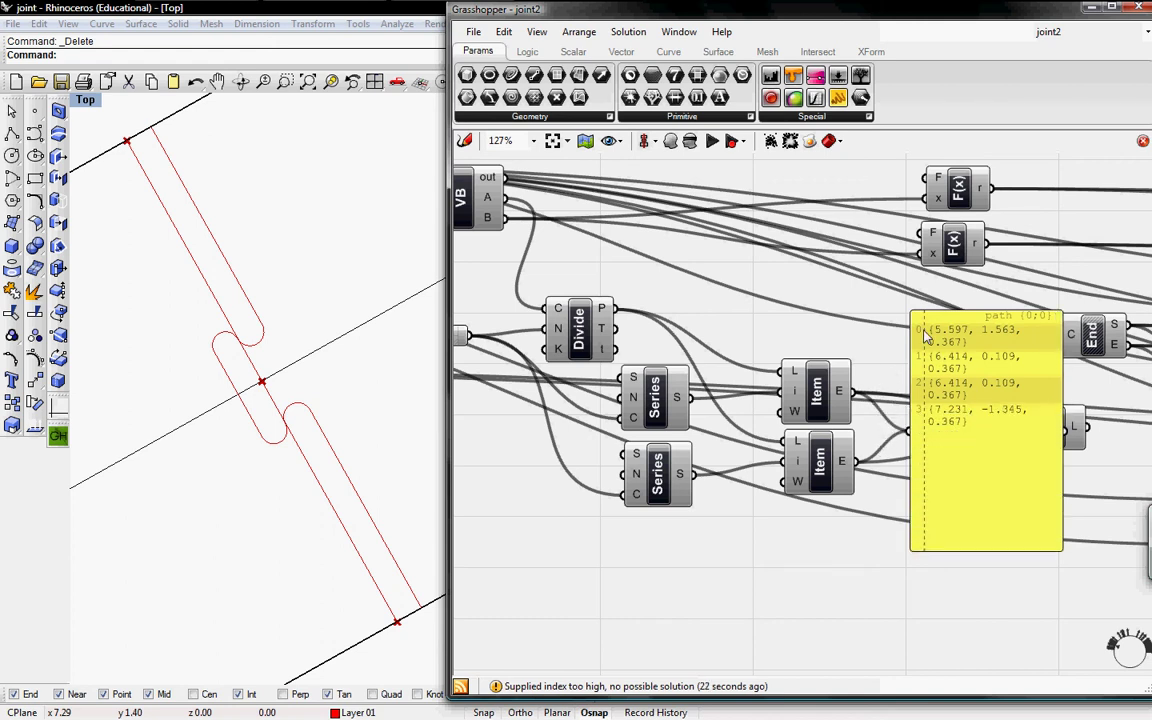
left_click_drag(983, 473, 1015, 471)
right_click_drag(904, 466, 831, 462)
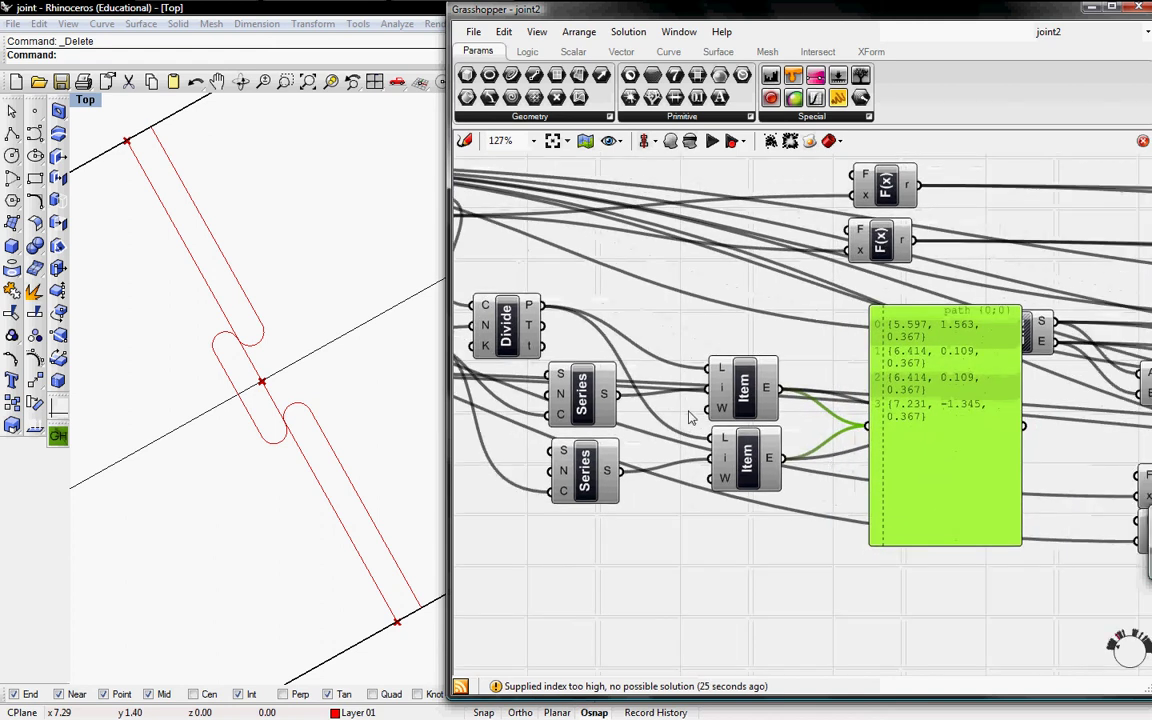
Step: Feed each Series output into the panel in turn to check the generated indices, and delete the panel
left_click_drag(617, 394, 882, 438)
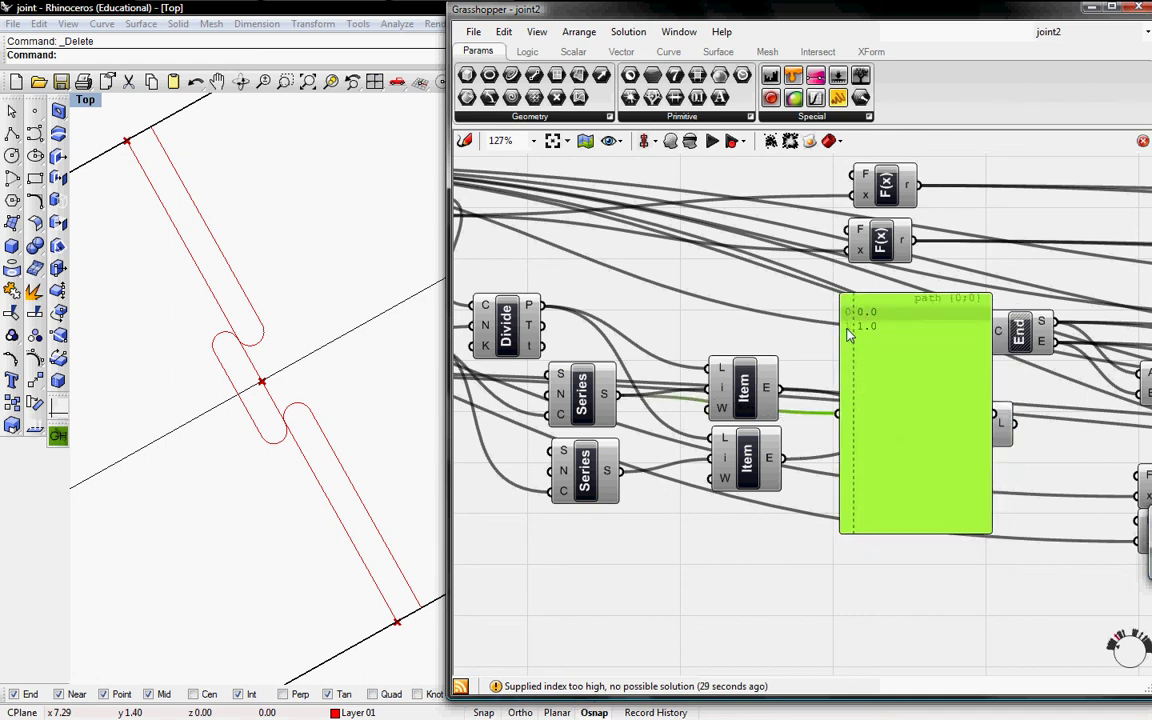
left_click_drag(619, 470, 839, 413)
left_click(907, 419)
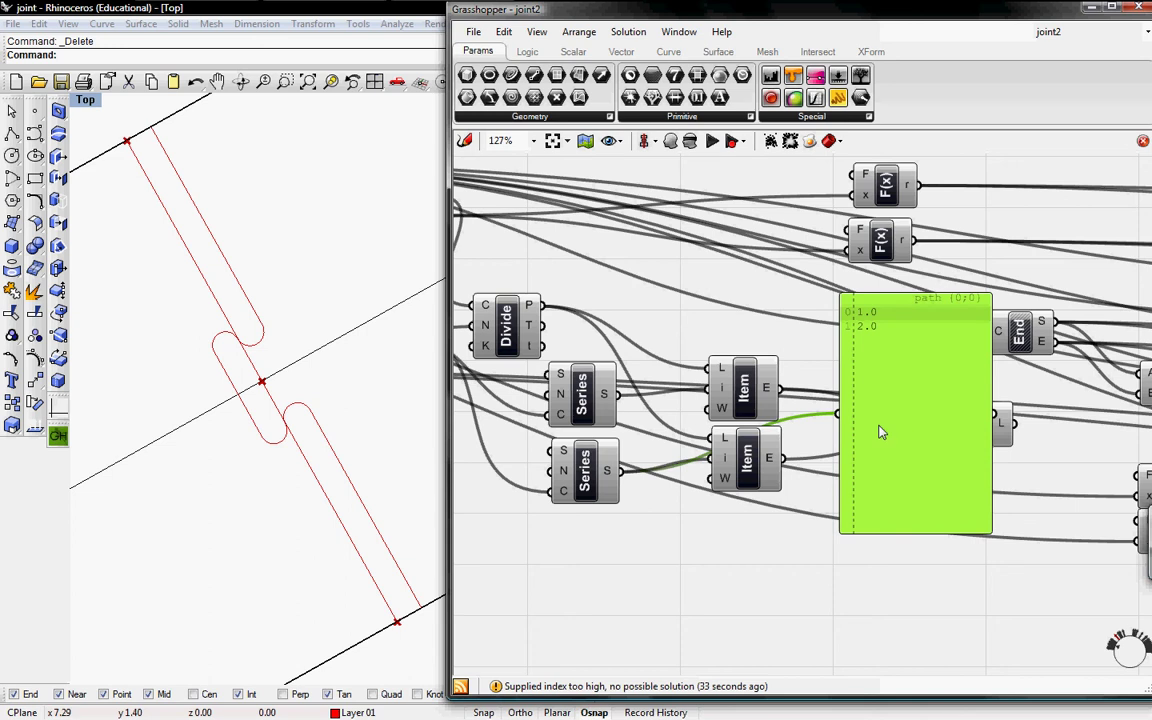
key("Delete")
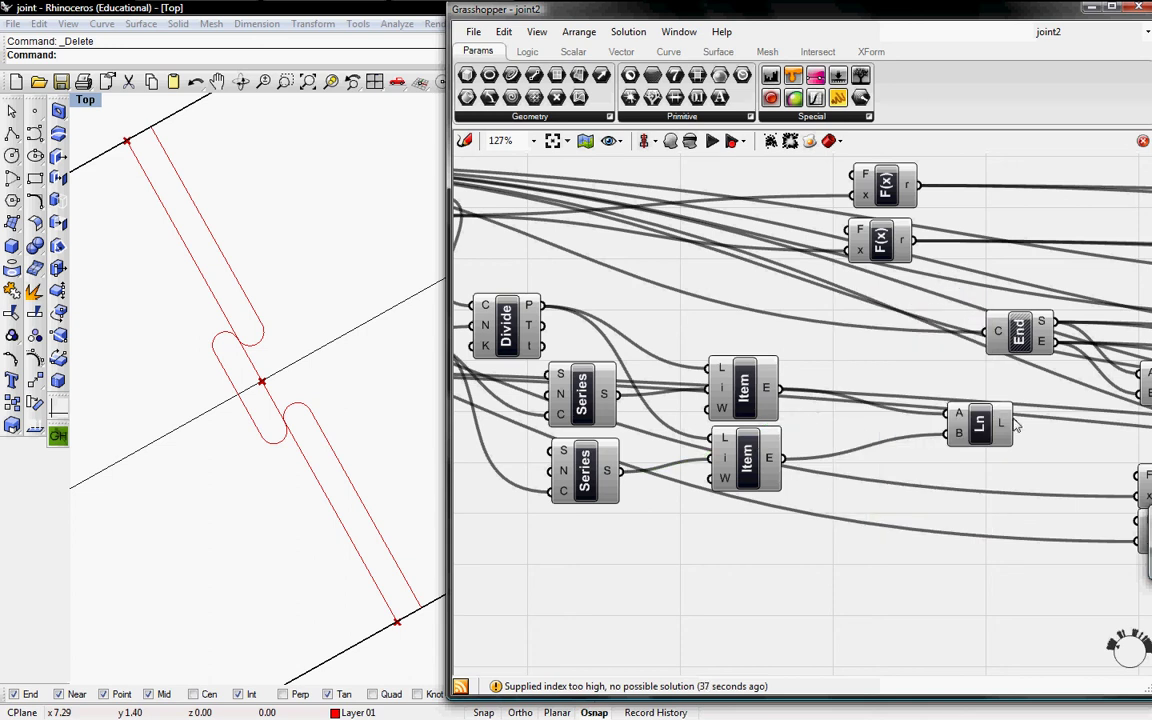
Step: Move the Line component back close to the two List Item components
left_click(958, 432)
left_click_drag(987, 430, 843, 443)
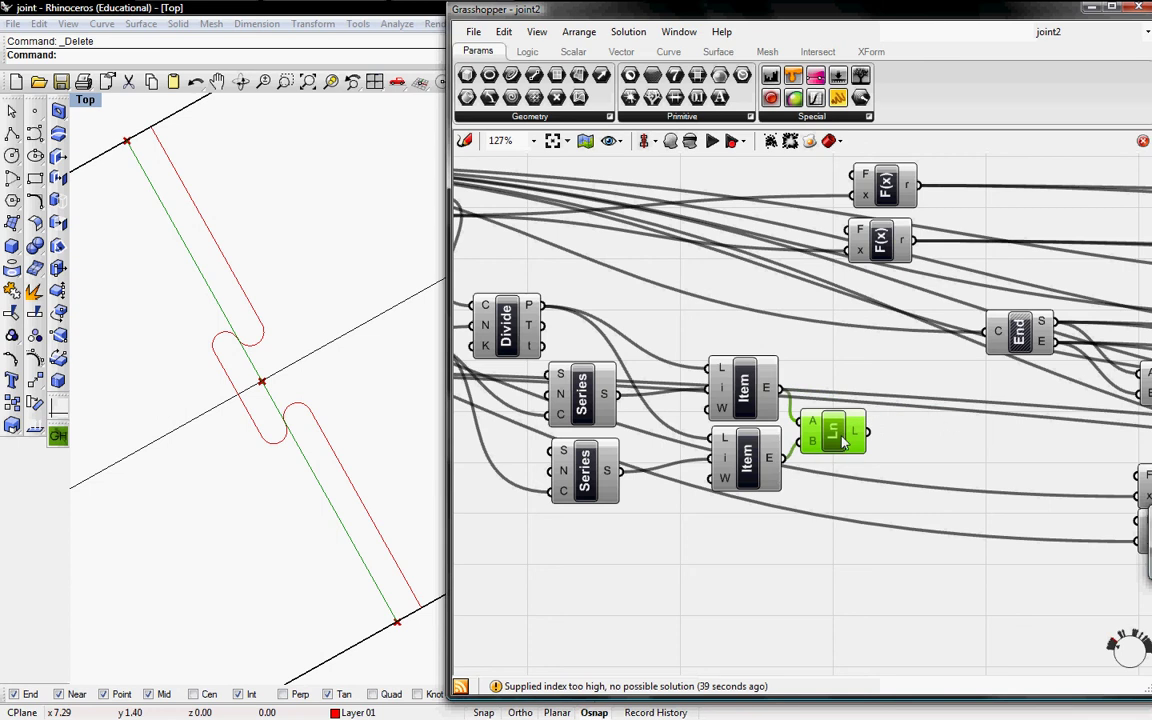
right_click_drag(902, 425, 726, 470)
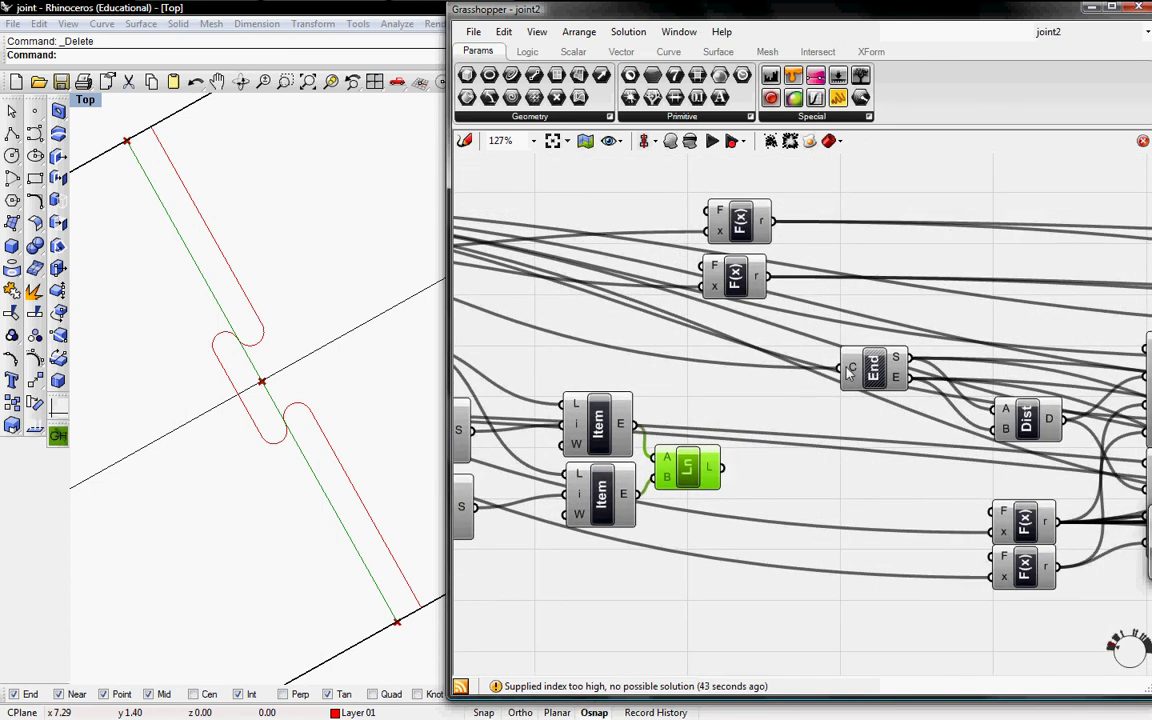
right_click_drag(773, 472, 722, 476)
right_click_drag(1018, 390, 839, 374)
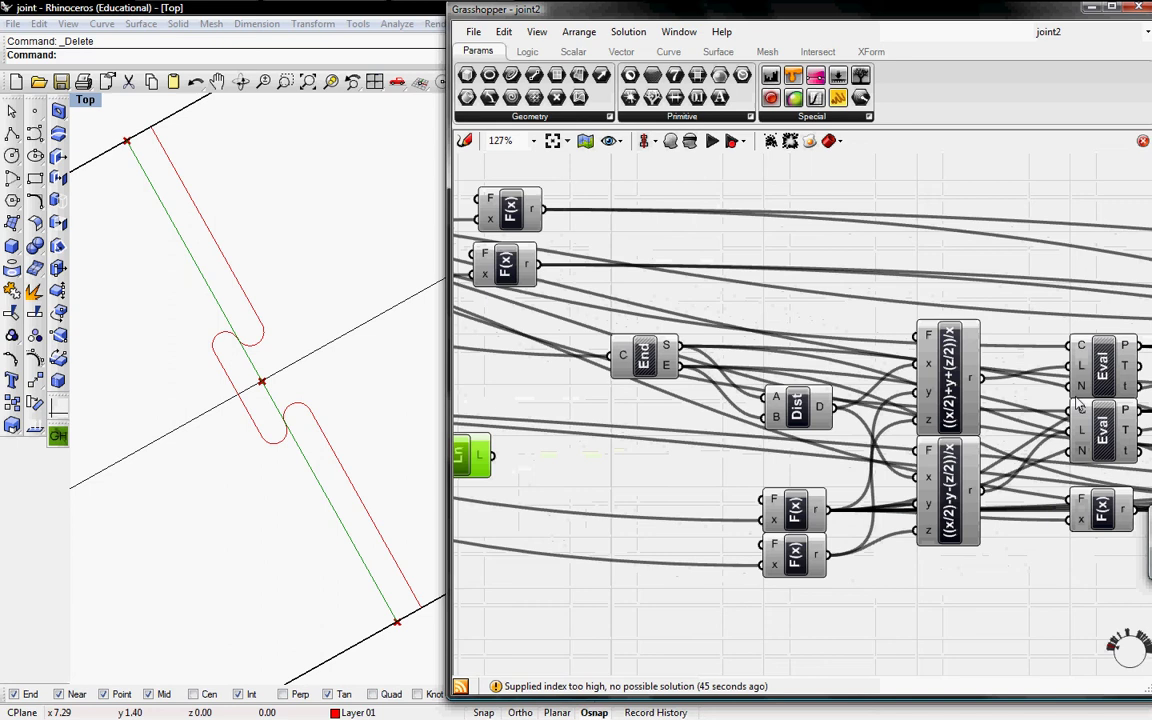
right_click_drag(541, 428, 748, 423)
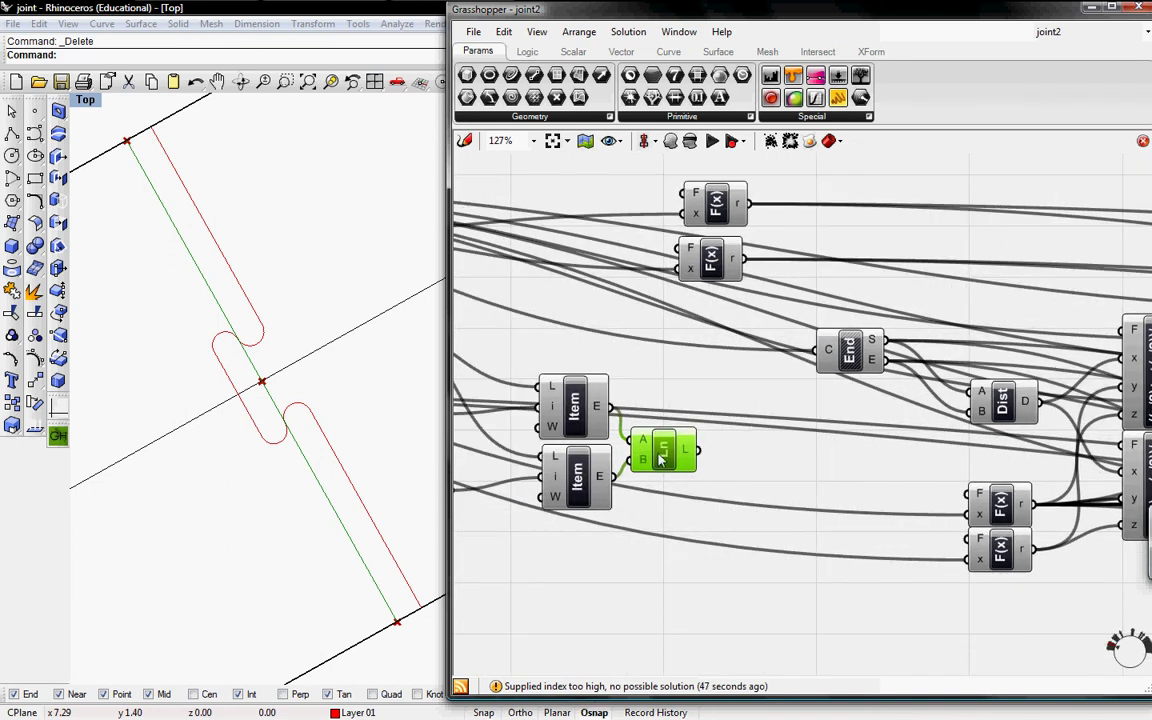
left_click_drag(660, 458, 696, 455)
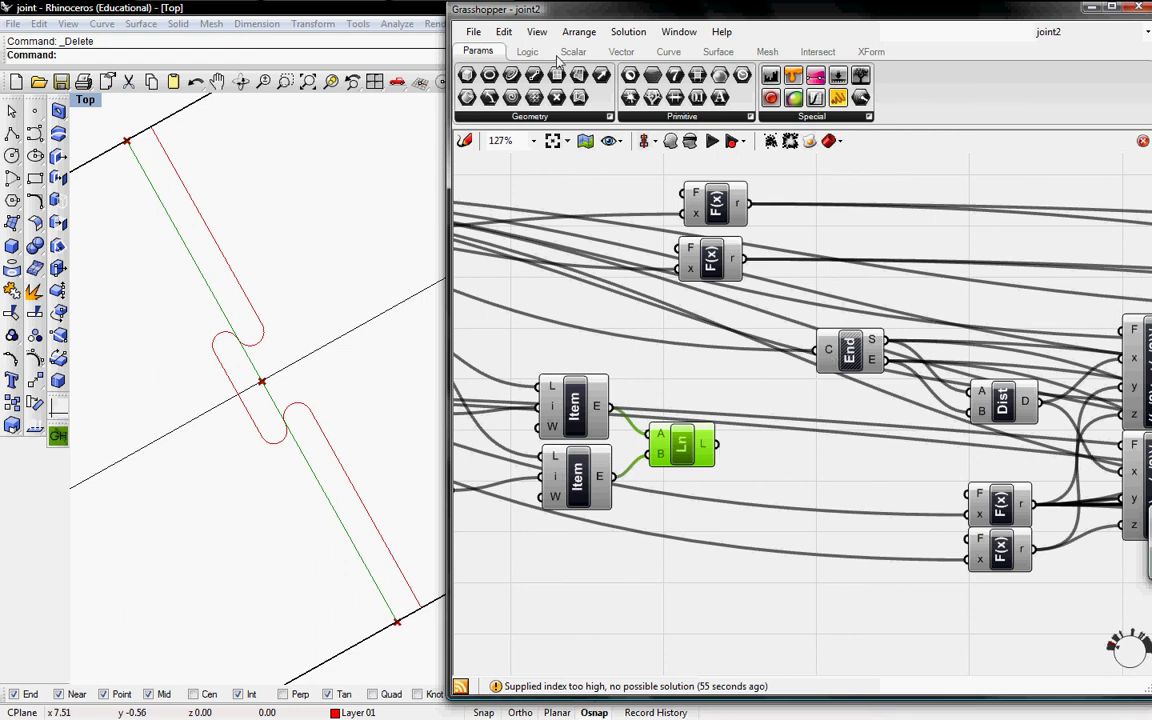
Step: Add an Explode component after the Line component and wire the Line's L output to its C input
left_click(664, 52)
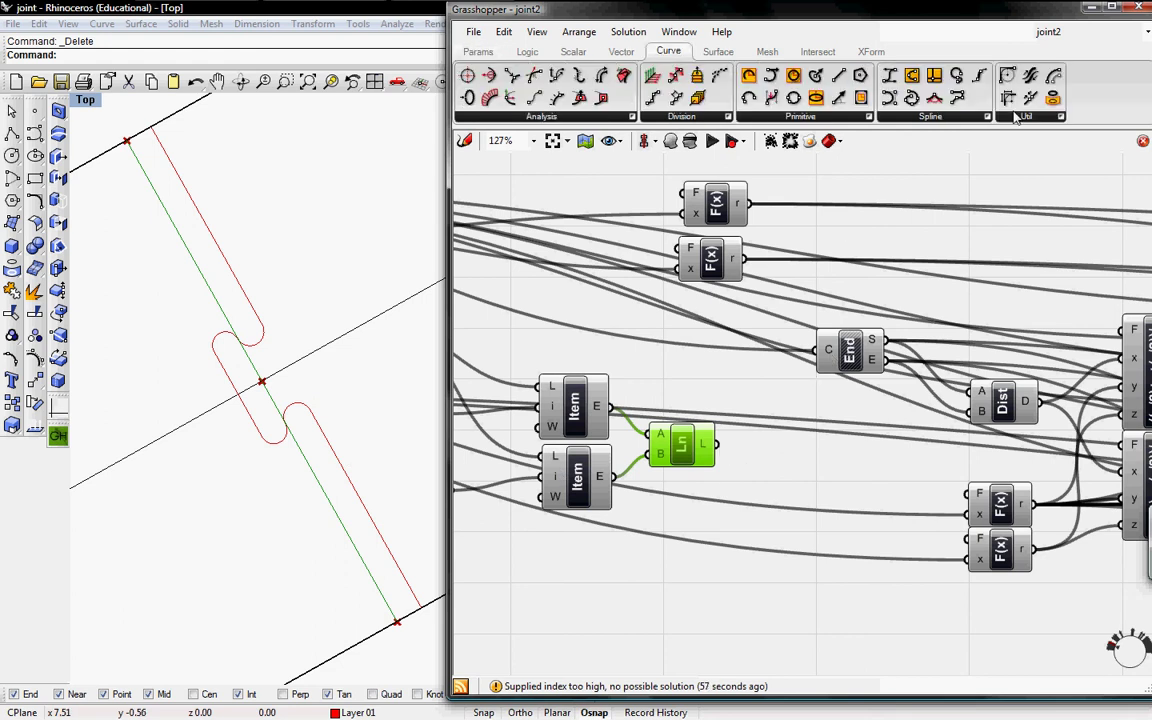
left_click(548, 121)
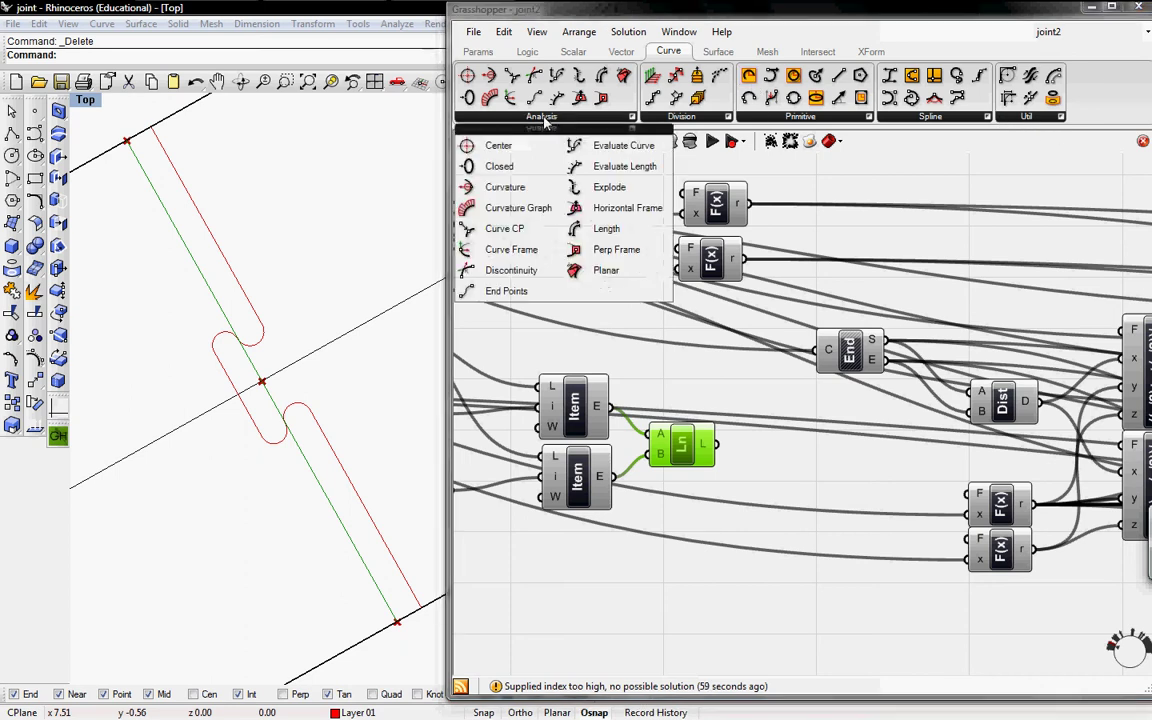
left_click_drag(604, 260, 834, 485)
left_click_drag(713, 444, 778, 458)
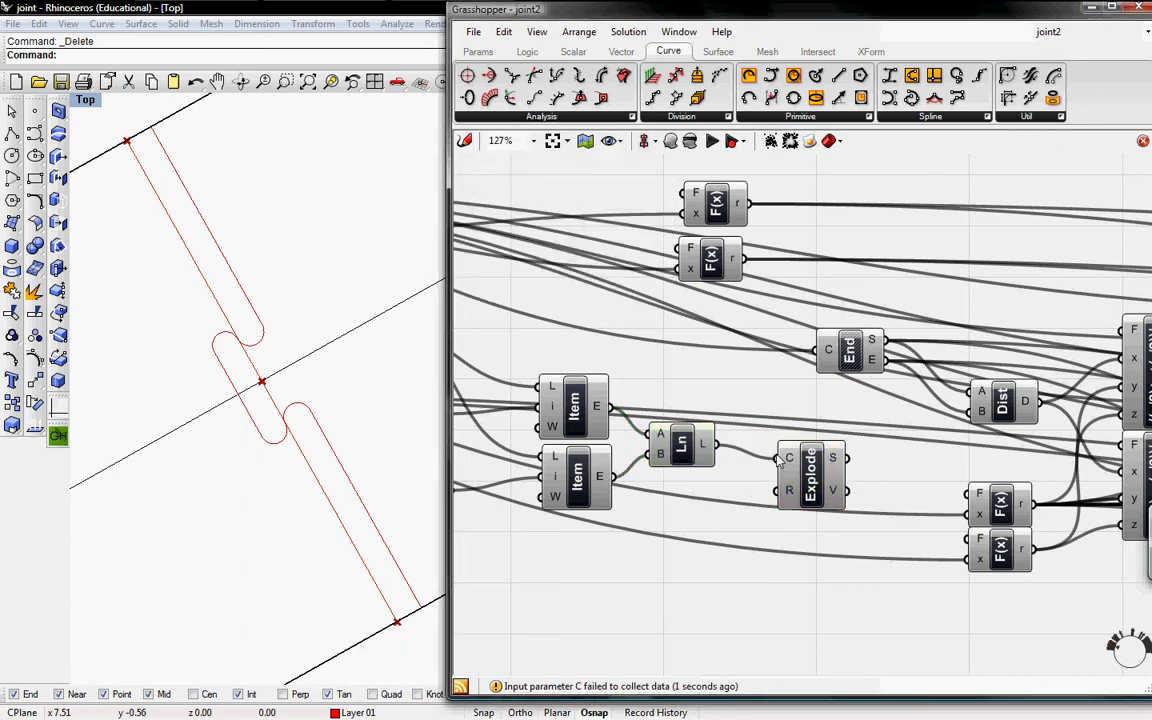
Step: Turn off the preview of the Line component and both List Item components
right_click(684, 447)
left_click(652, 432)
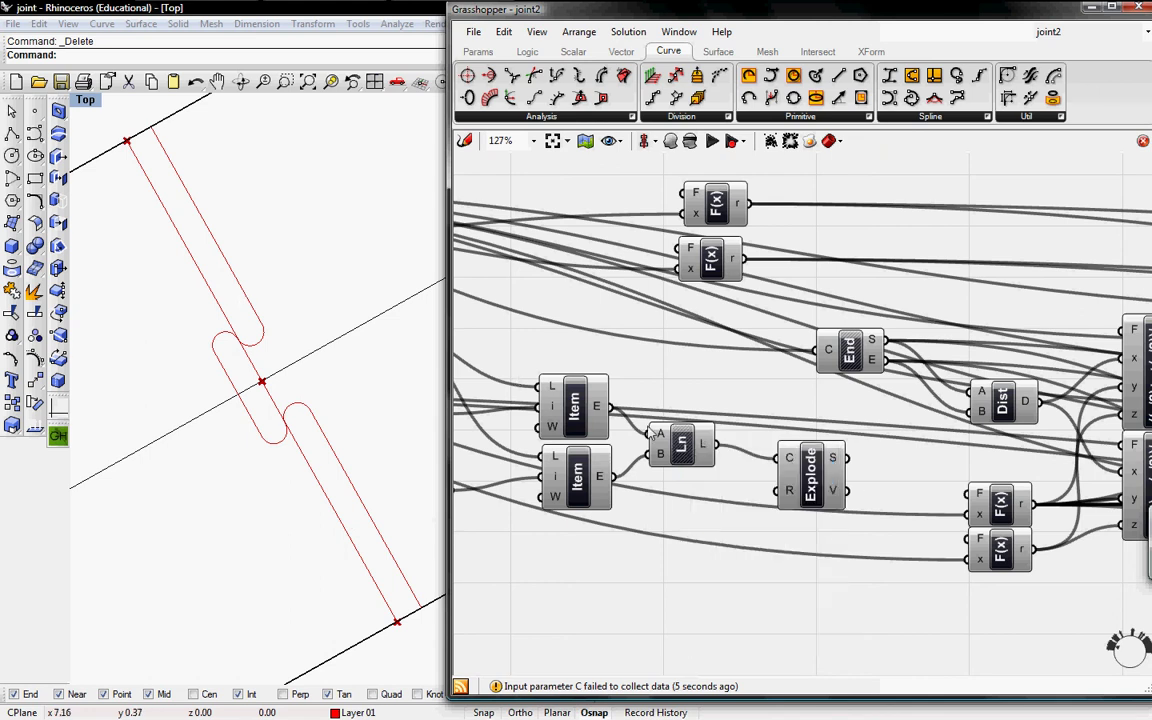
right_click(573, 403)
left_click(586, 433)
right_click(572, 467)
left_click(599, 498)
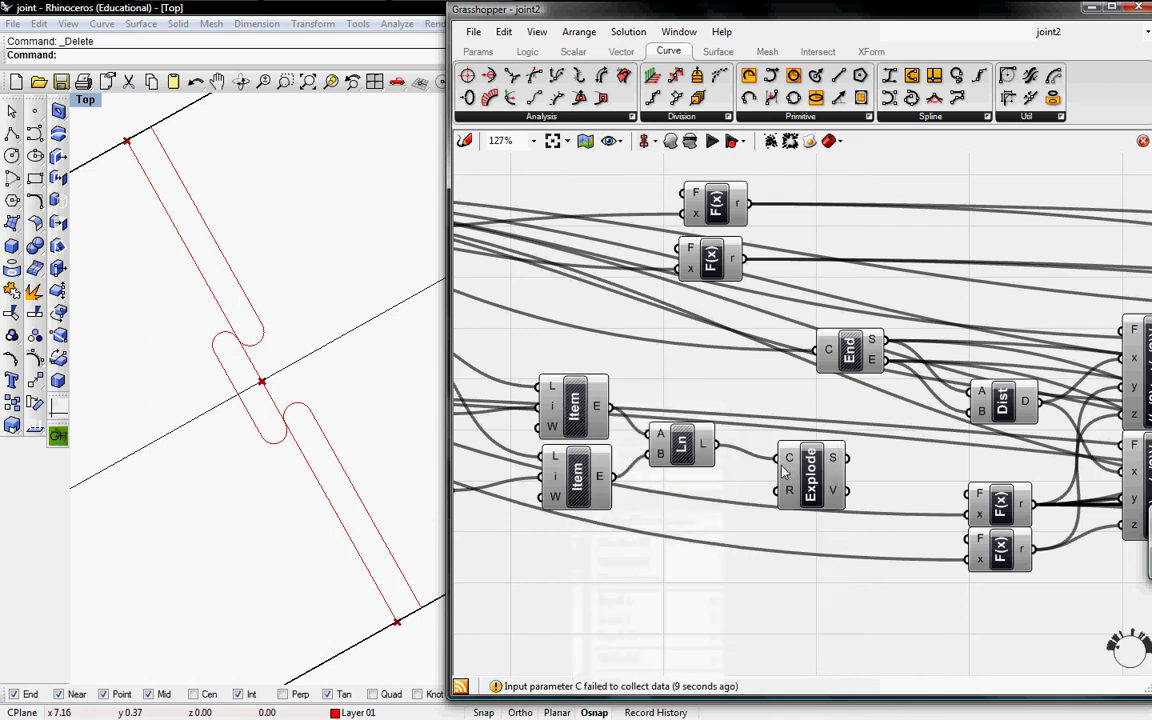
Step: Move the Explode component above the Line component and wire its S output to the End component's C input
right_click(818, 470)
key("Escape")
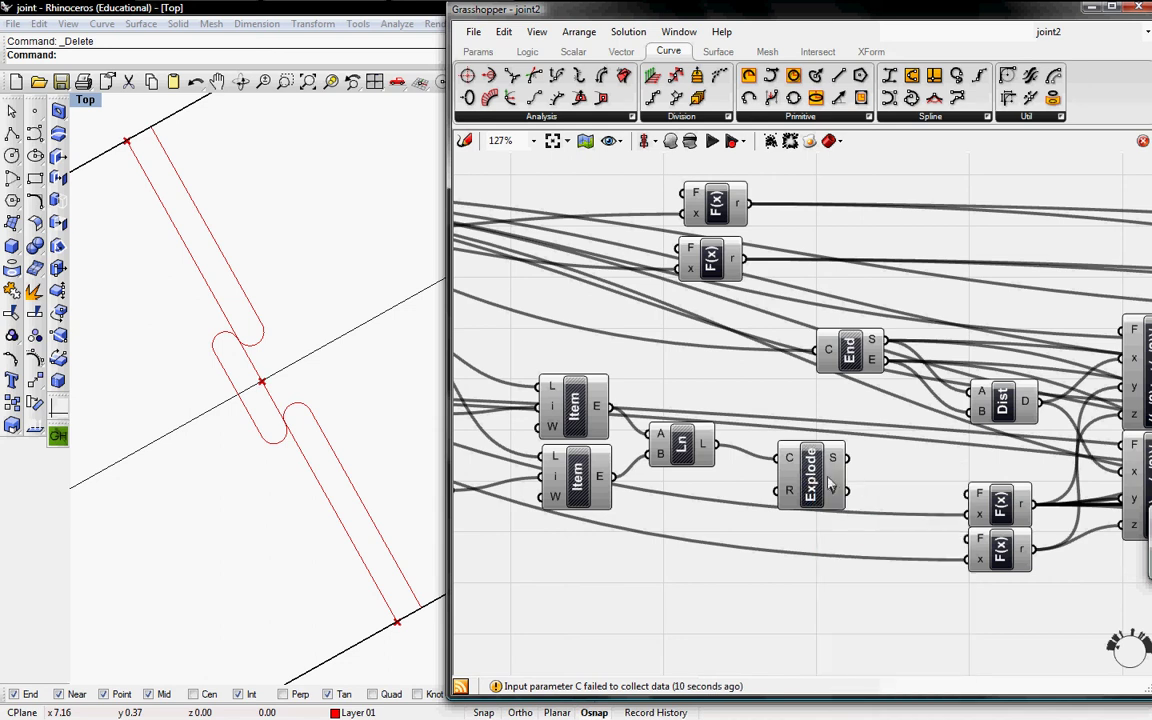
left_click_drag(798, 446, 638, 307)
right_click_drag(691, 390, 638, 435)
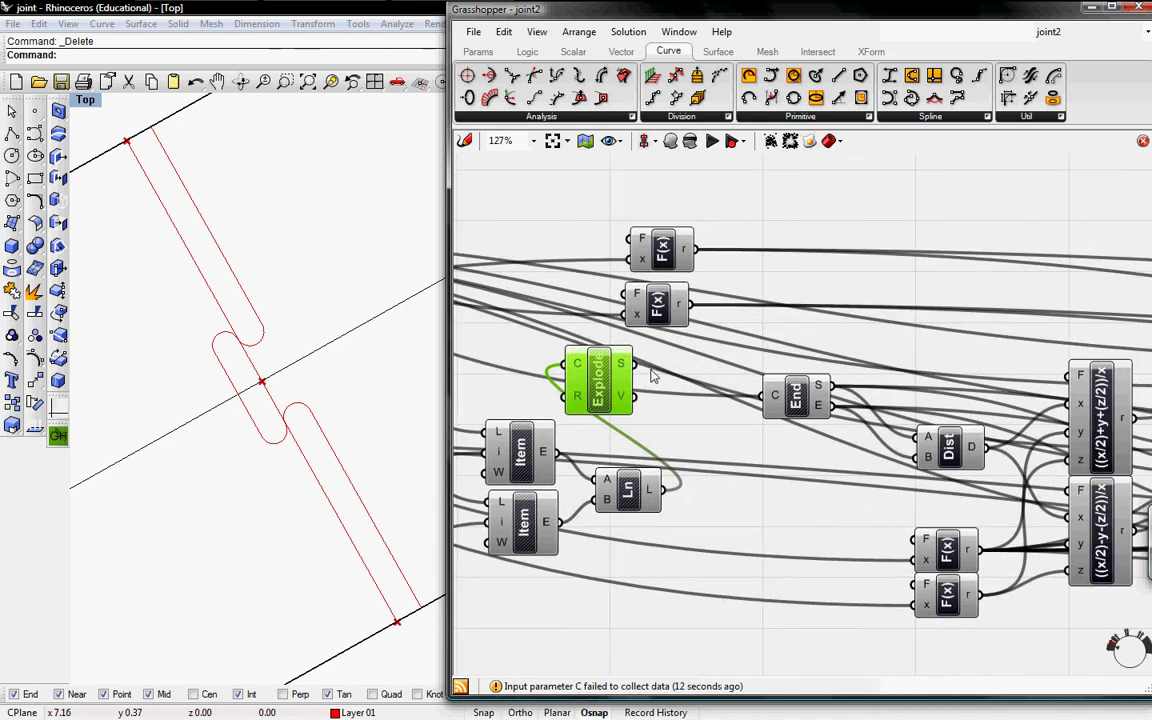
left_click_drag(635, 365, 763, 395)
Step: Move the Explode component along the definition and wire its S output to the C inputs of both Evaluate components
left_click_drag(599, 376, 959, 346)
right_click_drag(958, 347, 648, 332)
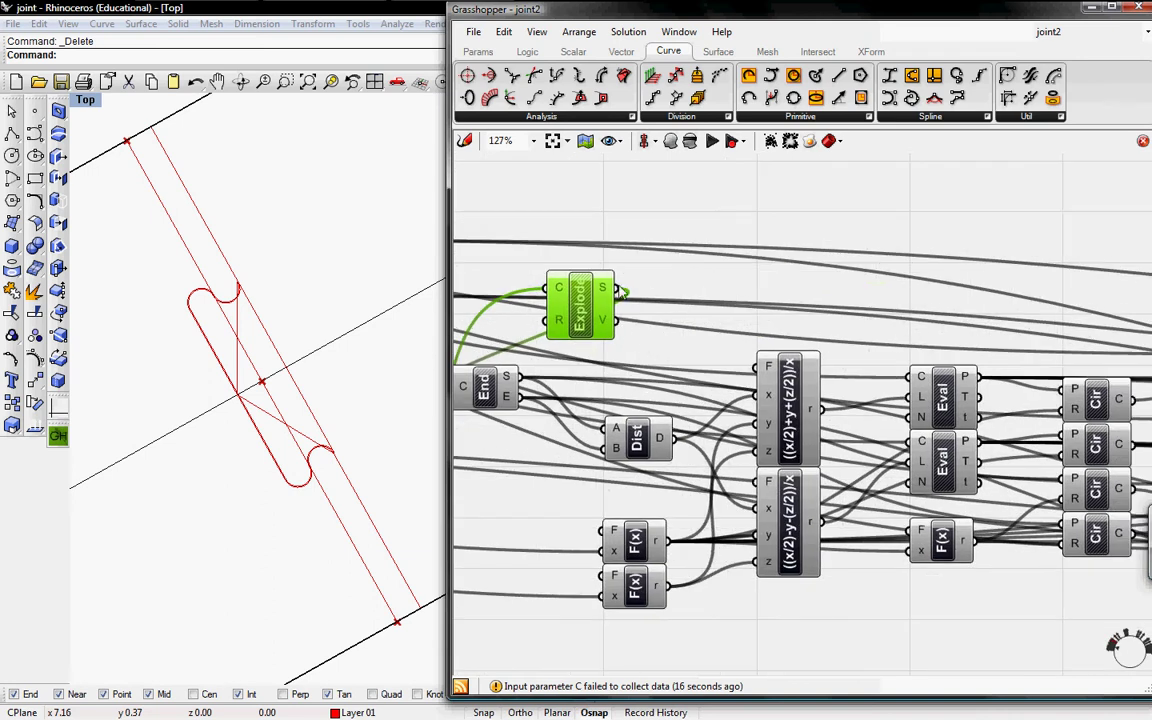
left_click_drag(619, 290, 917, 376)
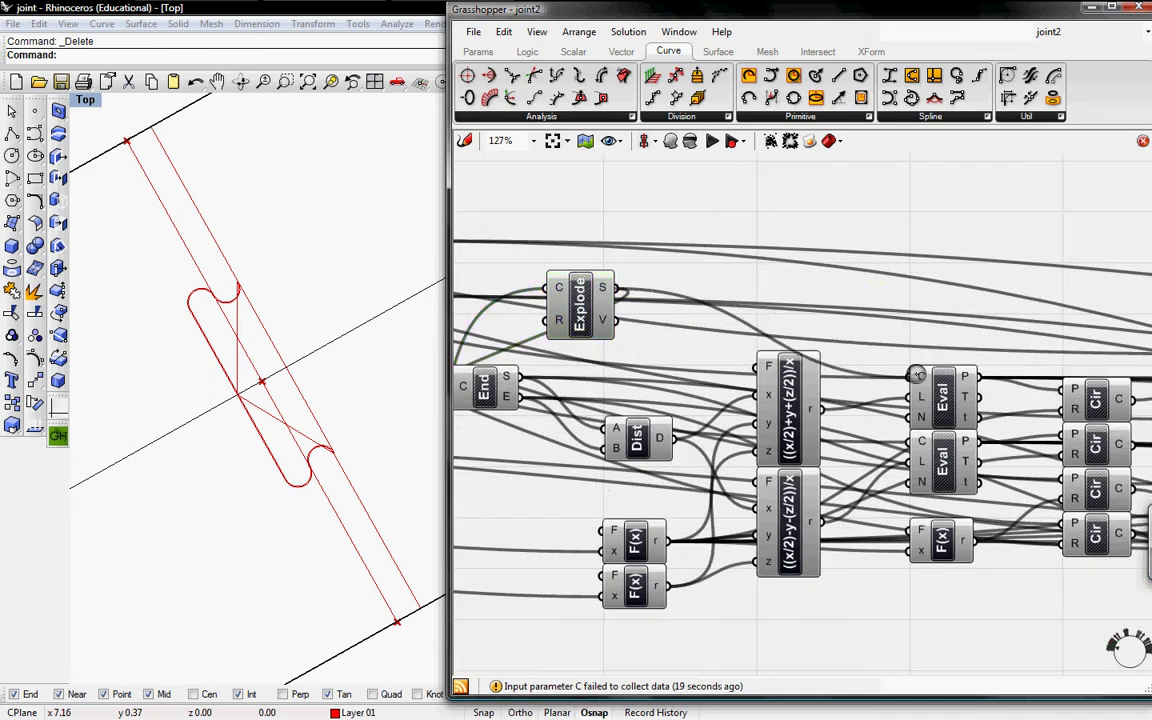
left_click_drag(912, 441, 620, 286)
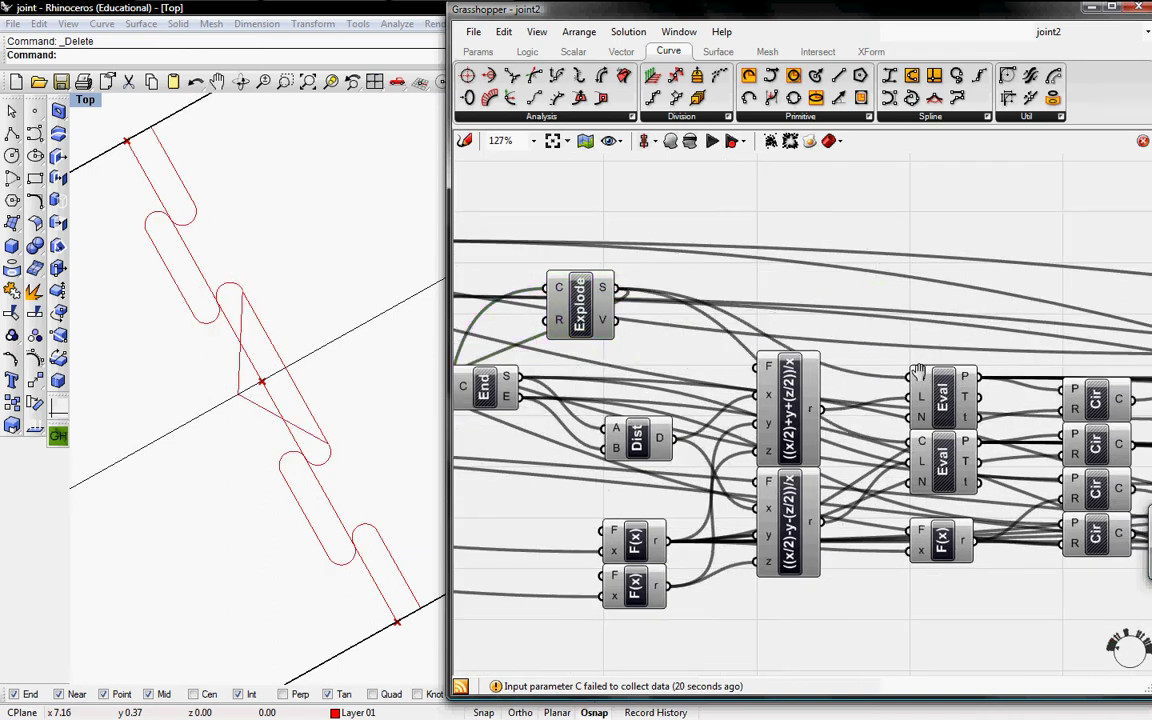
Step: Move the Explode component closer to the four CCX components and wire its S output to each of their A inputs
right_click_drag(838, 362, 707, 341)
left_click_drag(474, 287, 871, 282)
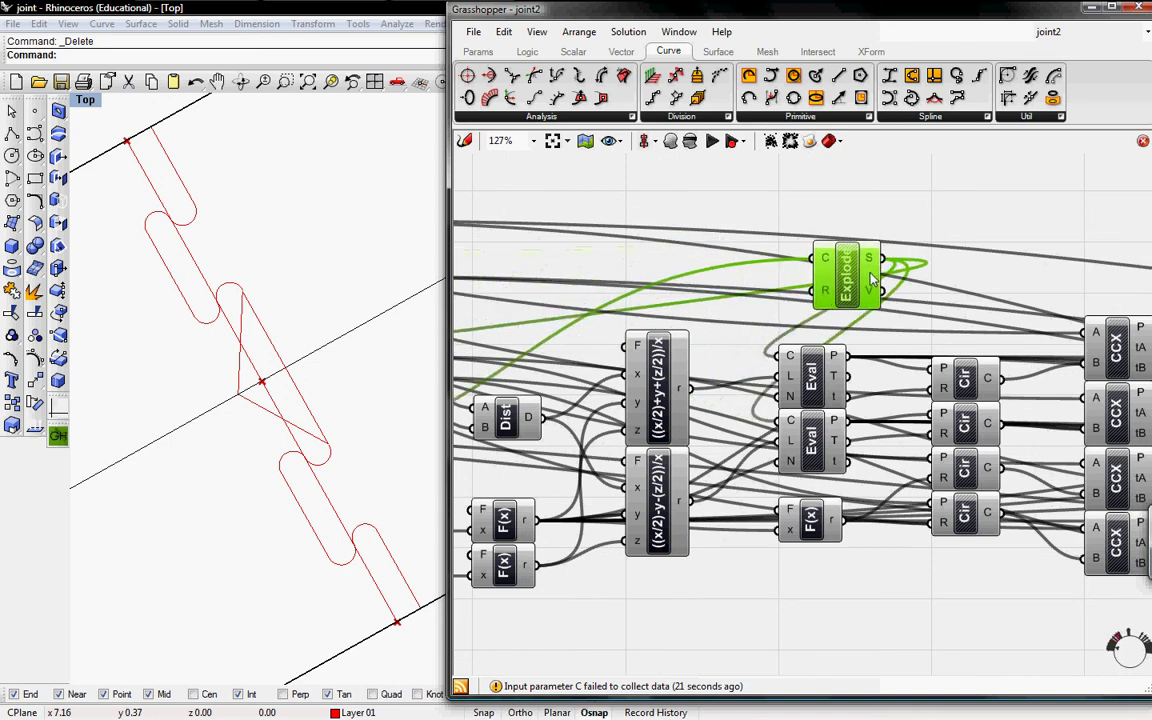
right_click_drag(908, 305, 812, 305)
left_click_drag(789, 260, 989, 333)
left_click_drag(989, 398, 853, 317)
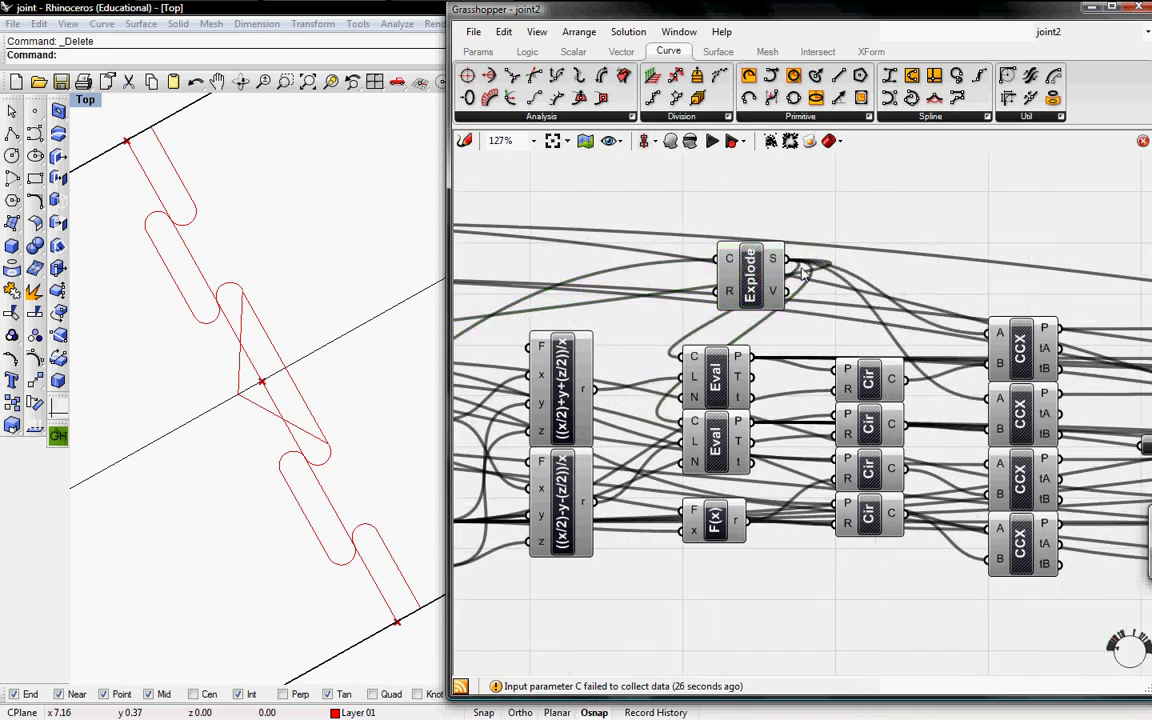
left_click_drag(786, 260, 988, 460)
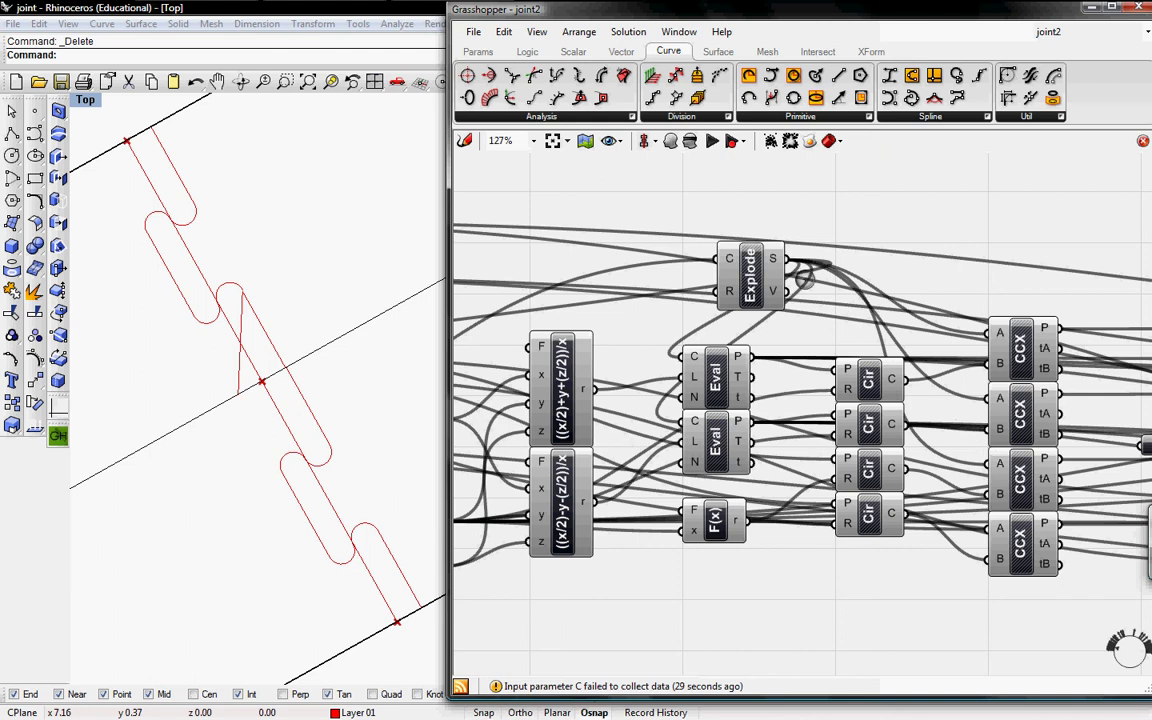
left_click_drag(786, 260, 988, 524)
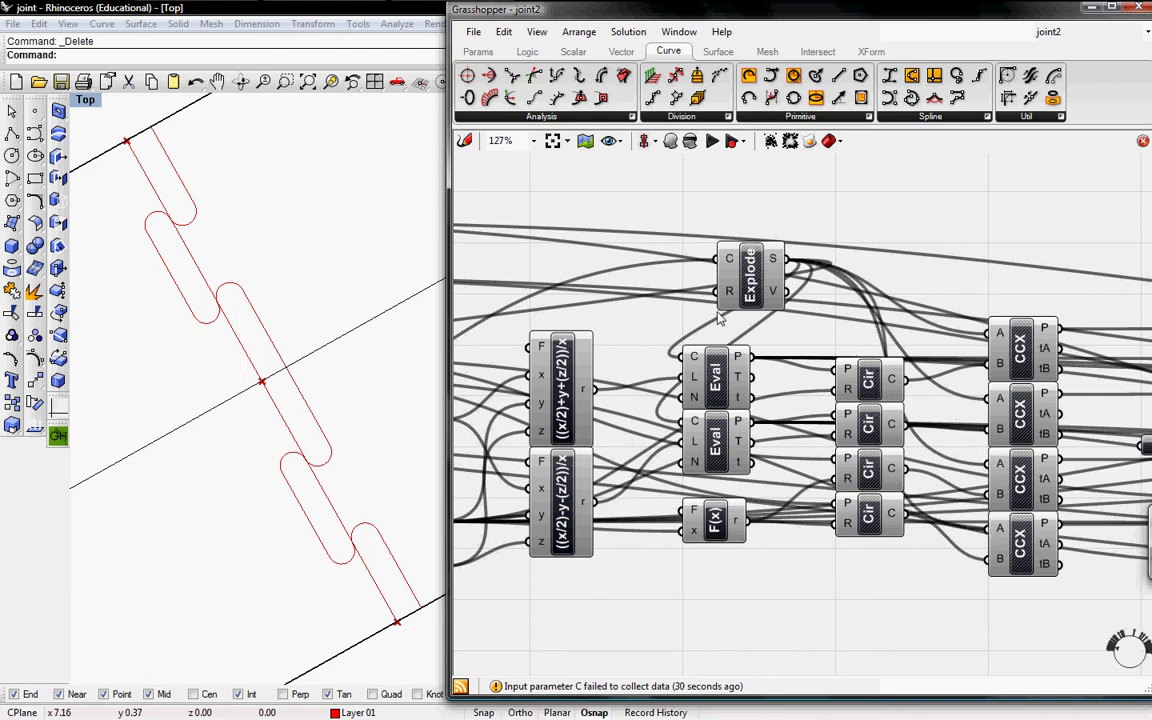
Step: Move the Explode component back along the definition to sit beside the Line component
right_click_drag(717, 318, 1028, 281)
left_click_drag(1061, 242, 523, 271)
right_click_drag(643, 257, 1006, 225)
left_click_drag(890, 250, 798, 317)
right_click_drag(985, 340, 835, 343)
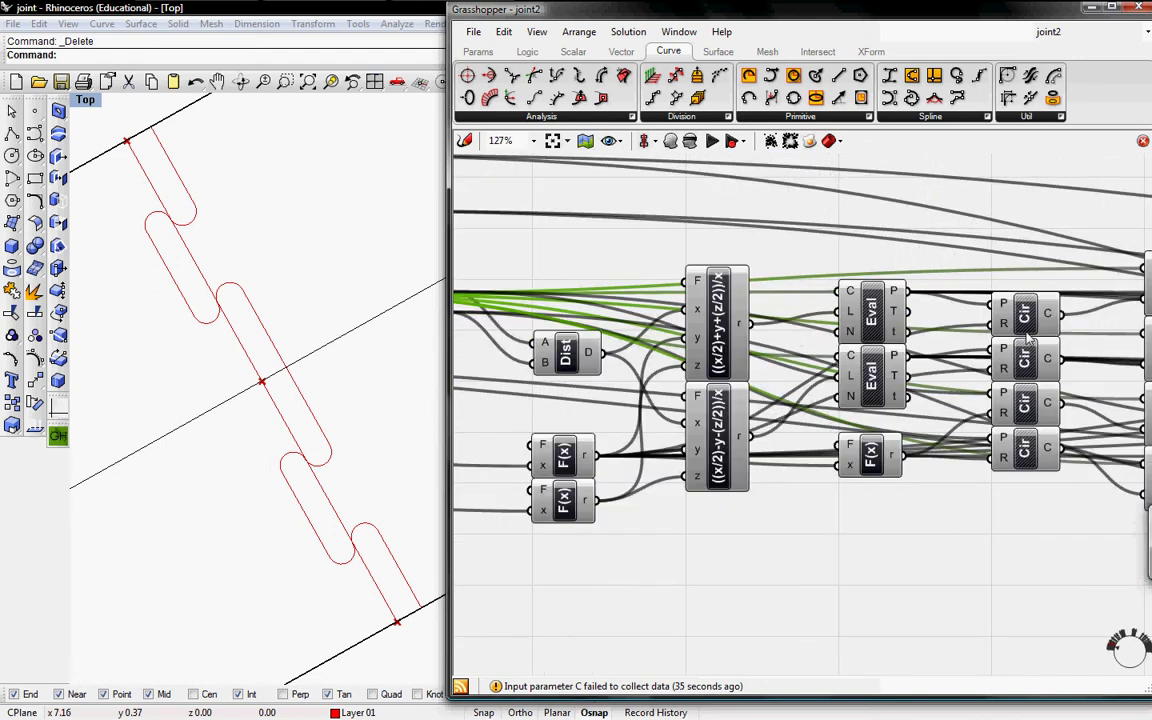
right_click_drag(1094, 309, 913, 302)
right_click_drag(597, 262, 1092, 294)
right_click_drag(817, 306, 1051, 295)
right_click_drag(686, 311, 898, 298)
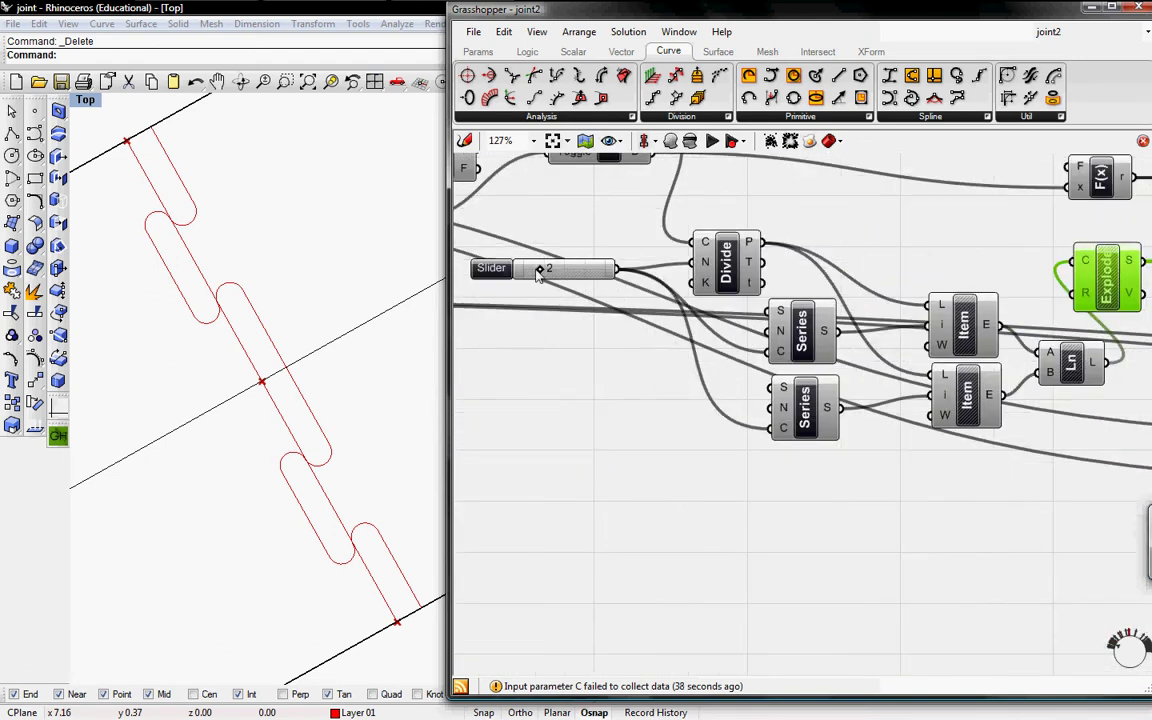
Step: Turn off the preview of the Divide component and the VB script component
left_click_drag(546, 268, 542, 270)
right_click_drag(757, 304, 713, 374)
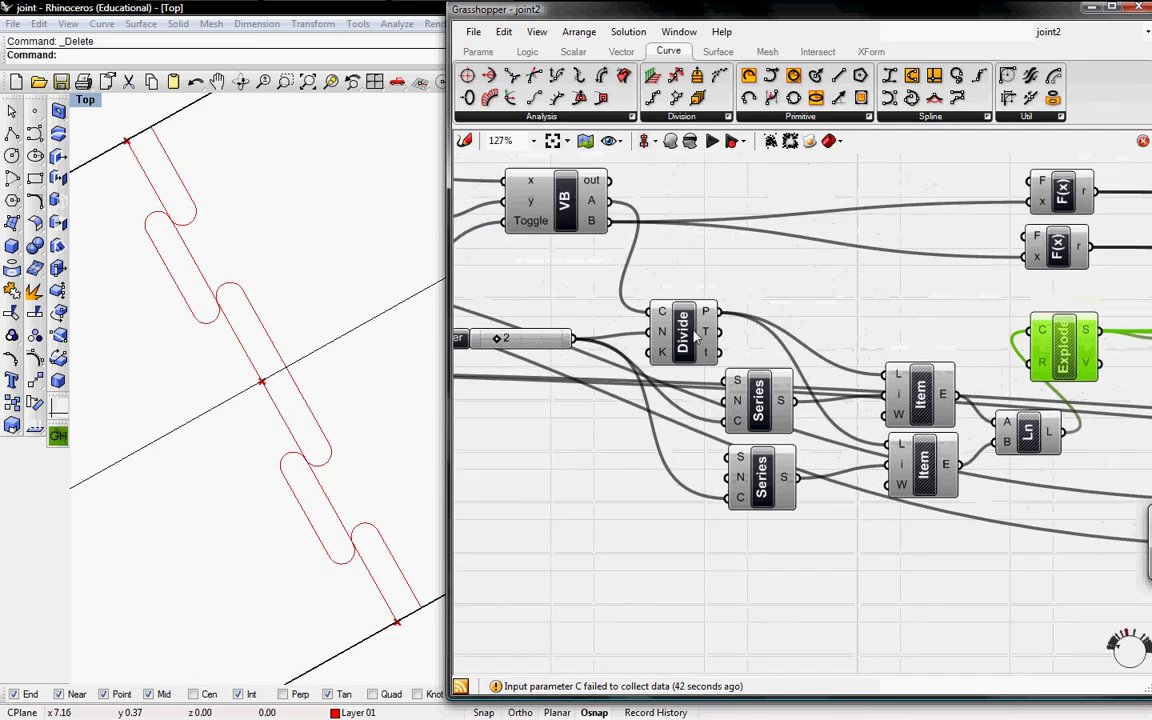
right_click(696, 331)
left_click(710, 356)
right_click_drag(683, 294, 827, 335)
right_click(716, 229)
left_click(748, 258)
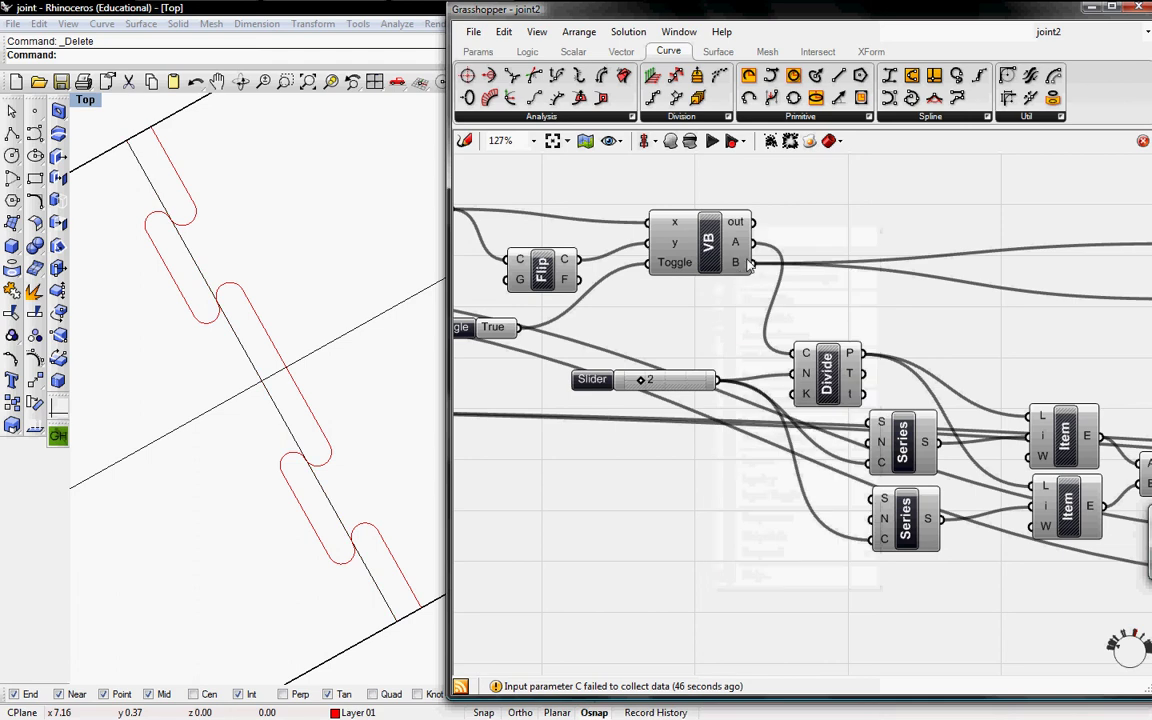
Step: Set the Boolean toggle feeding the VB script component to False
right_click_drag(694, 301, 892, 314)
right_click(700, 342)
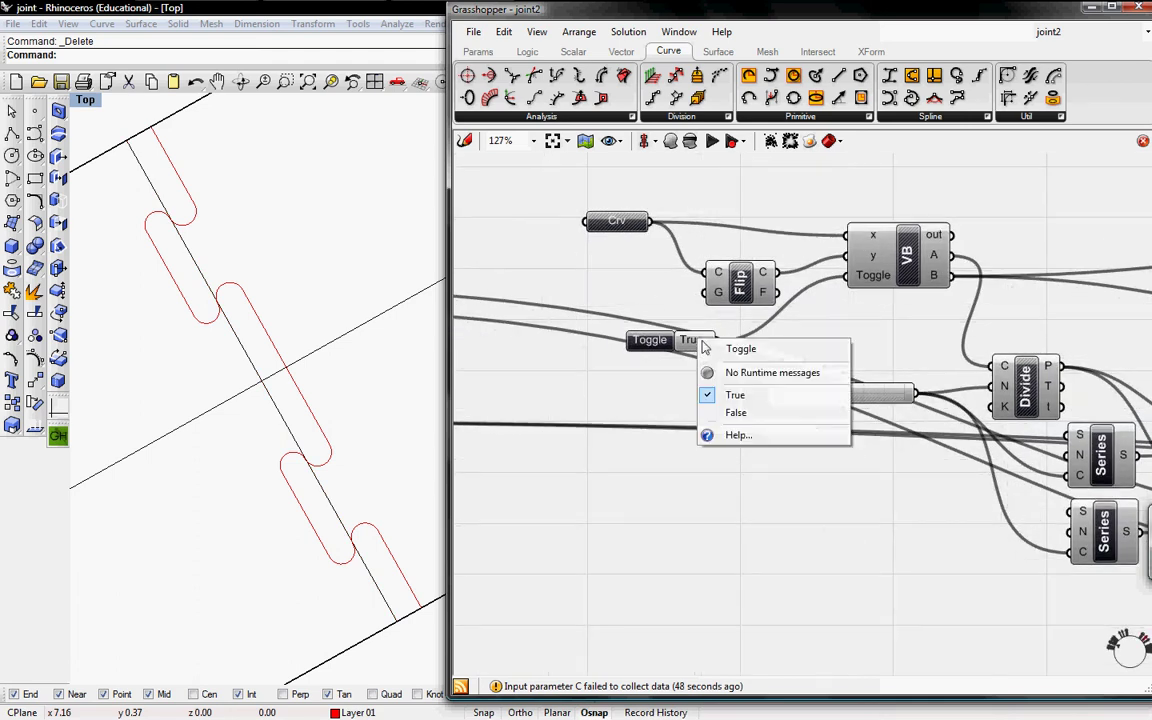
left_click(735, 412)
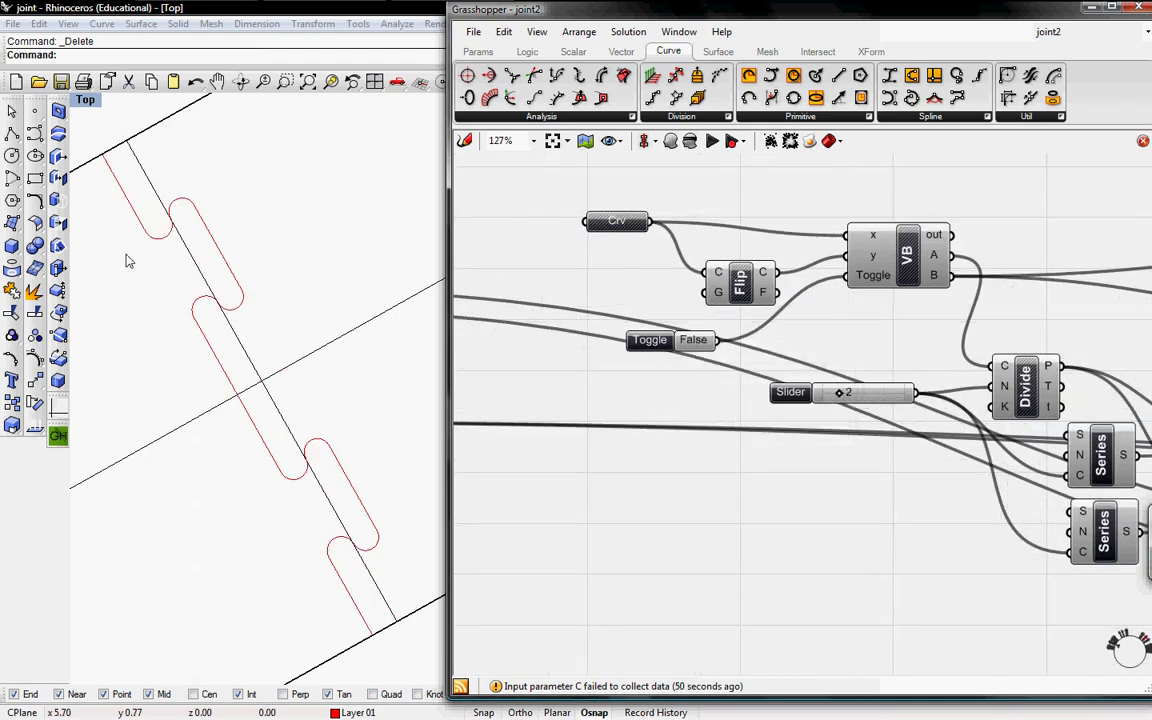
Step: Turn off the preview of the Inside curve parameter and turn on the preview of the extrusion curve parameter
right_click_drag(616, 338, 984, 372)
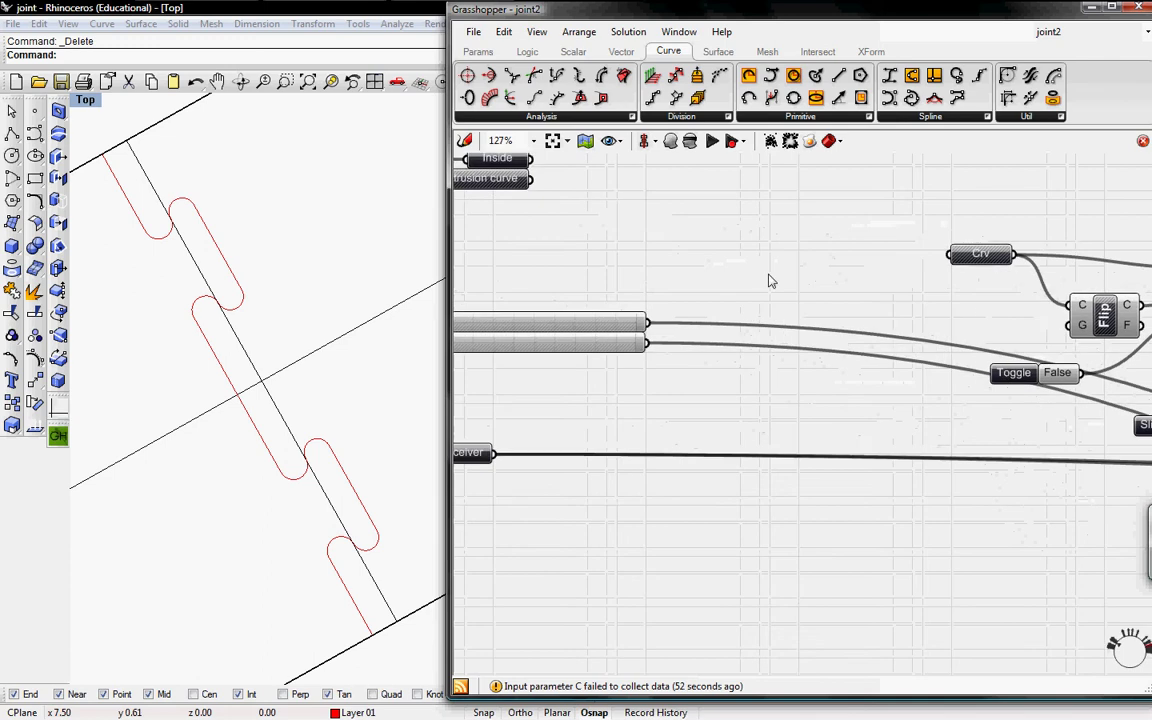
right_click_drag(645, 240, 924, 367)
left_click(311, 457)
right_click_drag(311, 457, 296, 447)
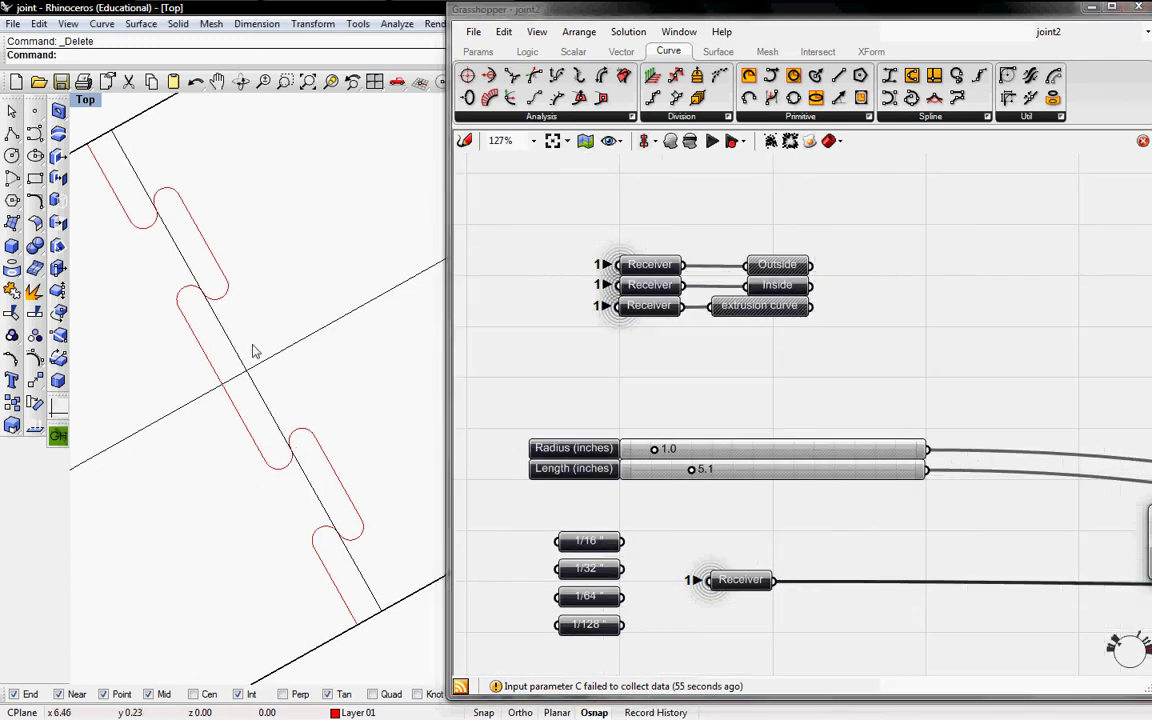
right_click(783, 290)
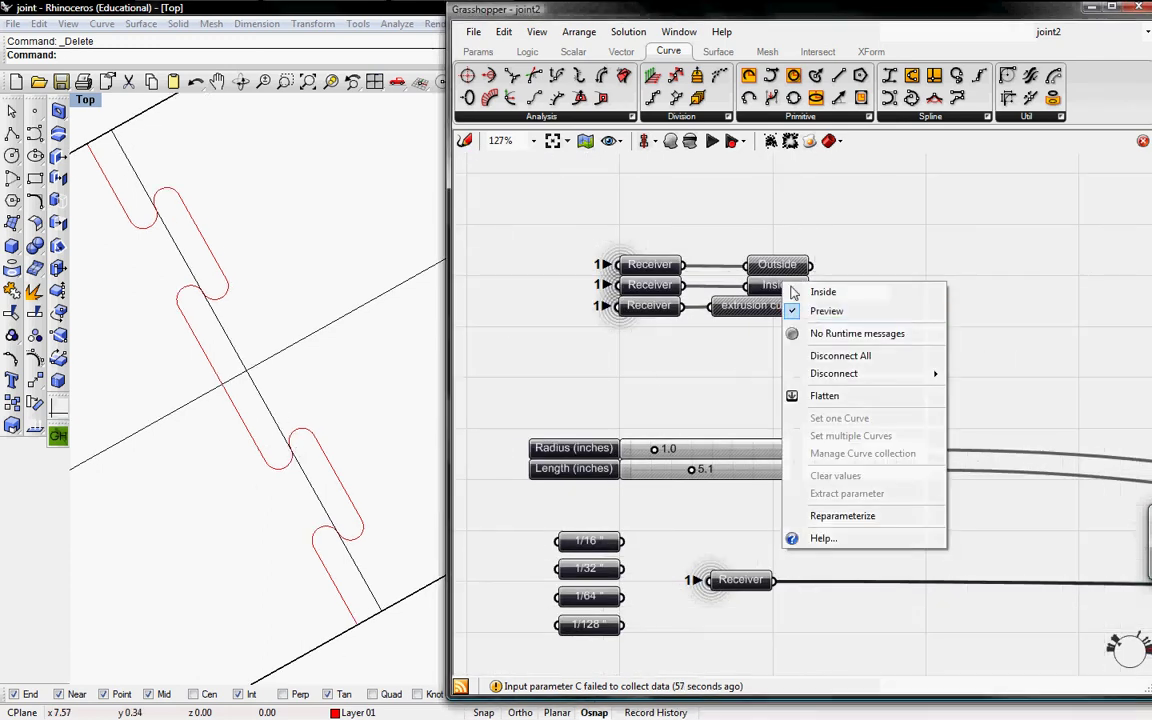
left_click(805, 311)
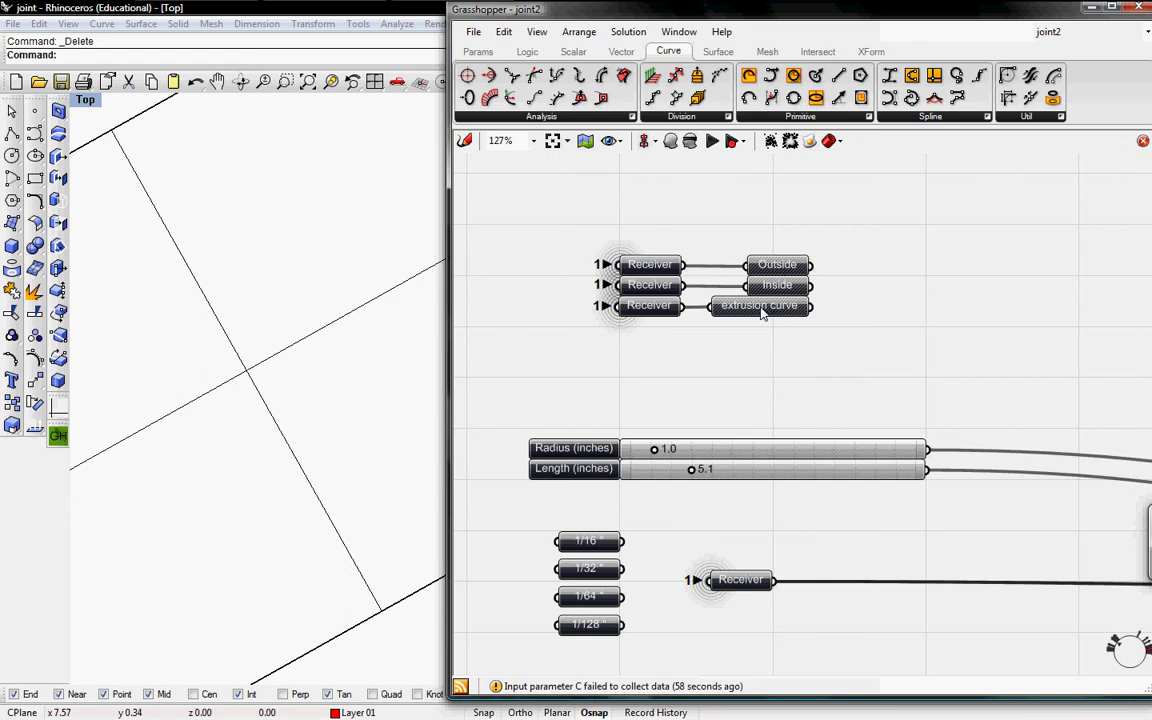
right_click(762, 313)
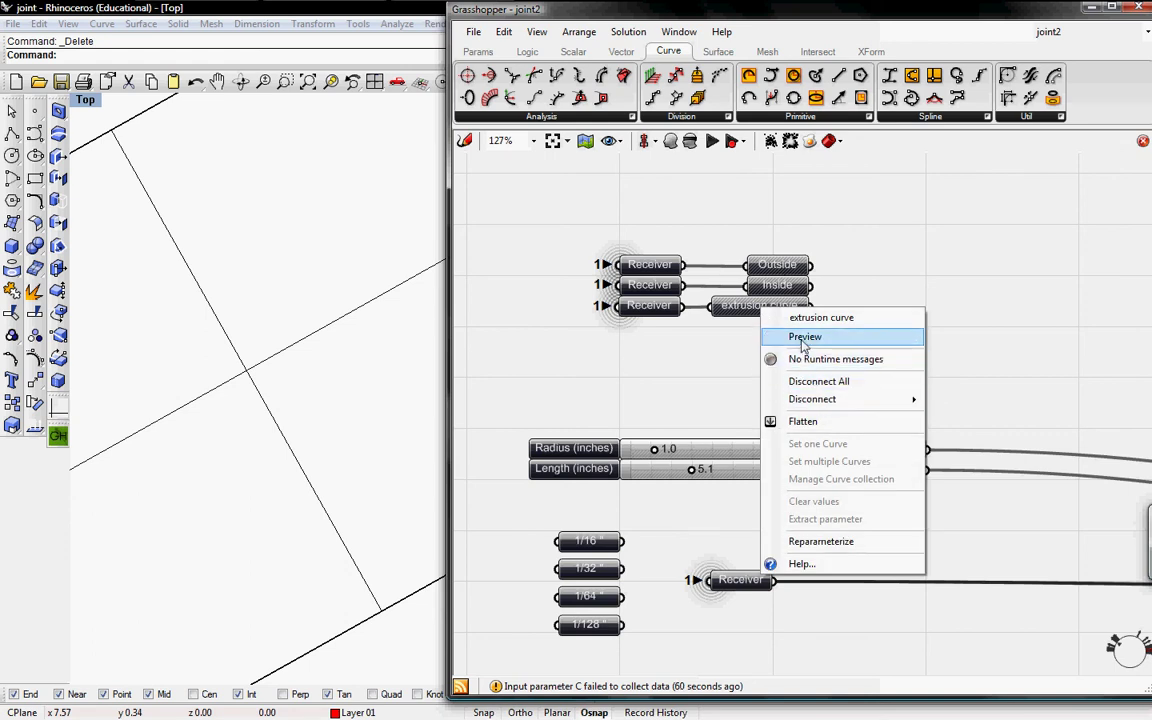
left_click(804, 340)
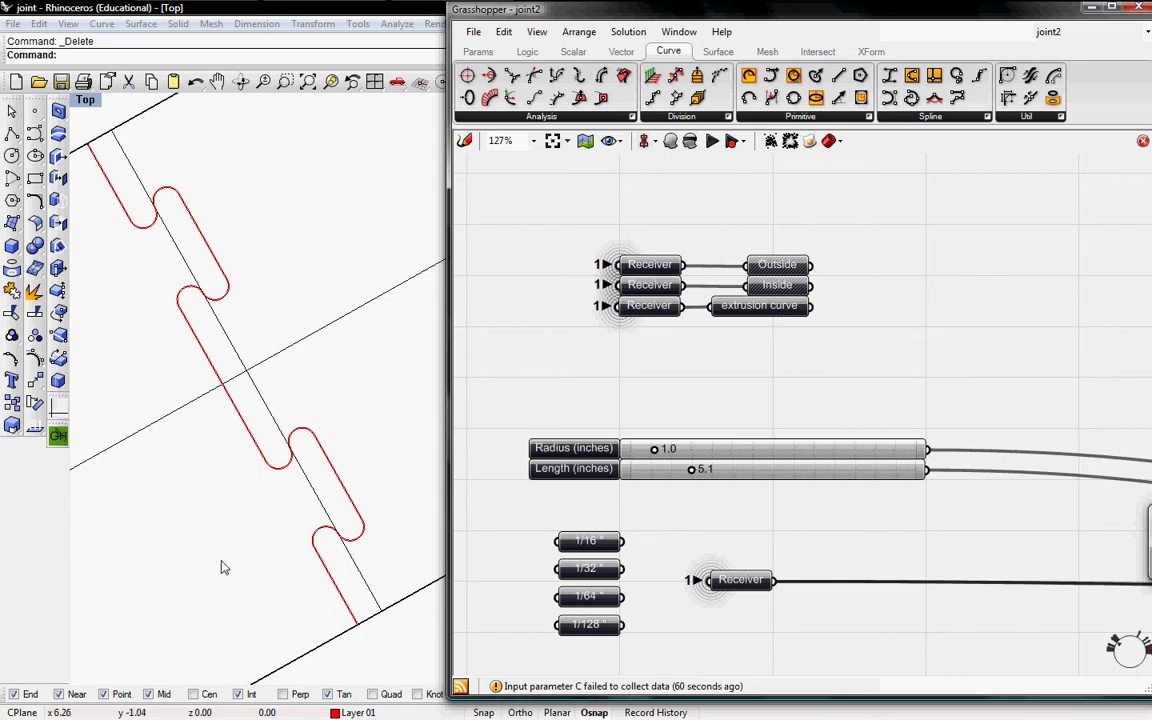
Step: Examine the double-line extrusion curve along the joint up close, and view the joint within the whole strip
right_click_drag(224, 566, 354, 510)
scroll(354, 510, "up", 5)
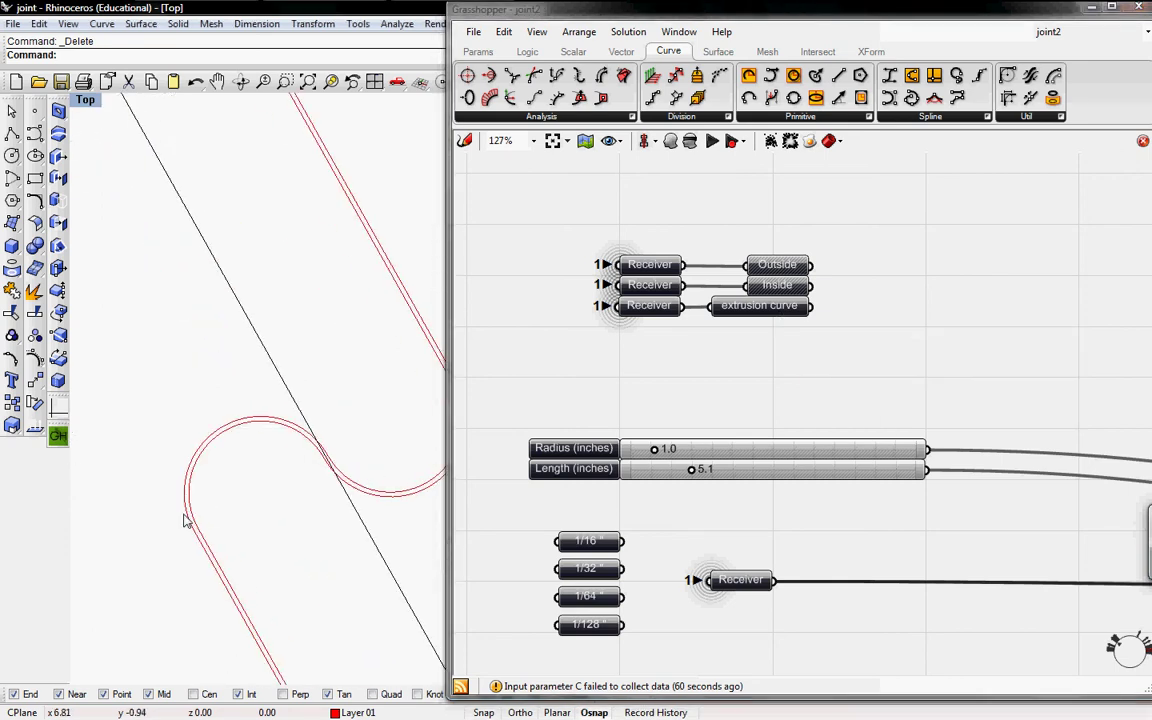
right_click_drag(184, 520, 144, 415)
right_click_drag(230, 430, 155, 209)
scroll(257, 412, "down", 8)
right_click_drag(196, 287, 290, 505)
scroll(125, 276, "up", 6)
right_click_drag(150, 292, 345, 402)
scroll(221, 350, "down", 10)
scroll(250, 306, "down", 8)
scroll(262, 322, "down", 6)
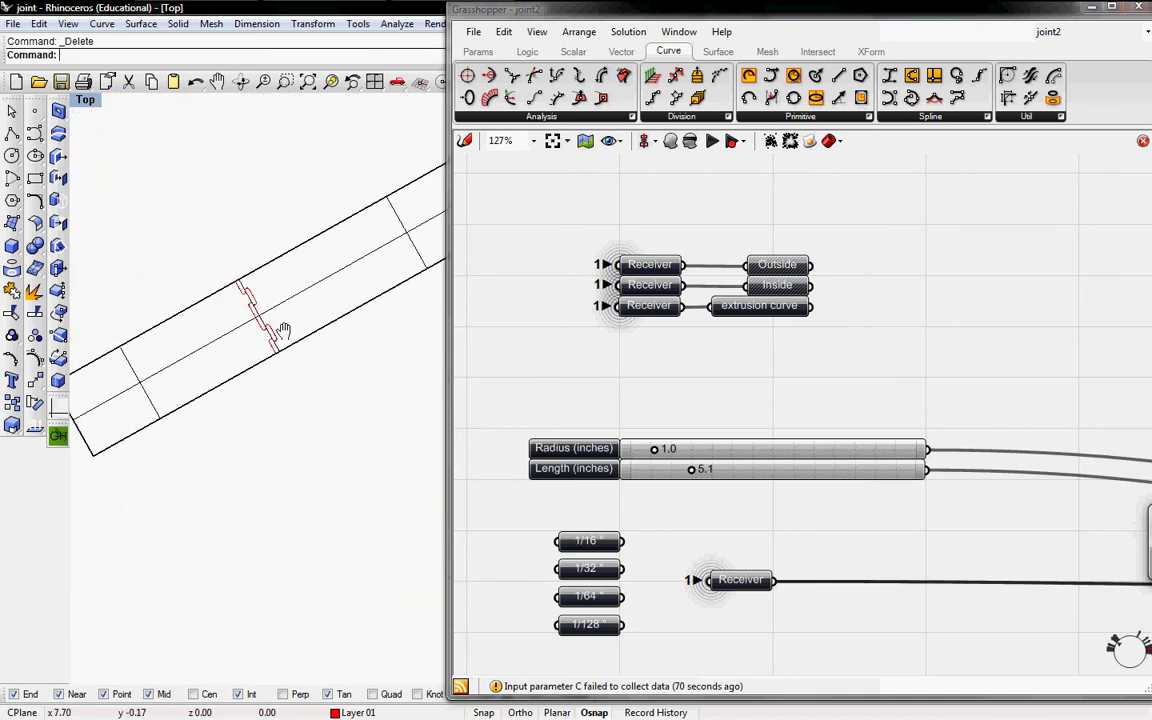
right_click_drag(283, 332, 270, 356)
Step: Move the source Crv parameter between the extrusion curve parameter and the Radius slider
right_click_drag(911, 418, 730, 378)
right_click_drag(1004, 401, 940, 391)
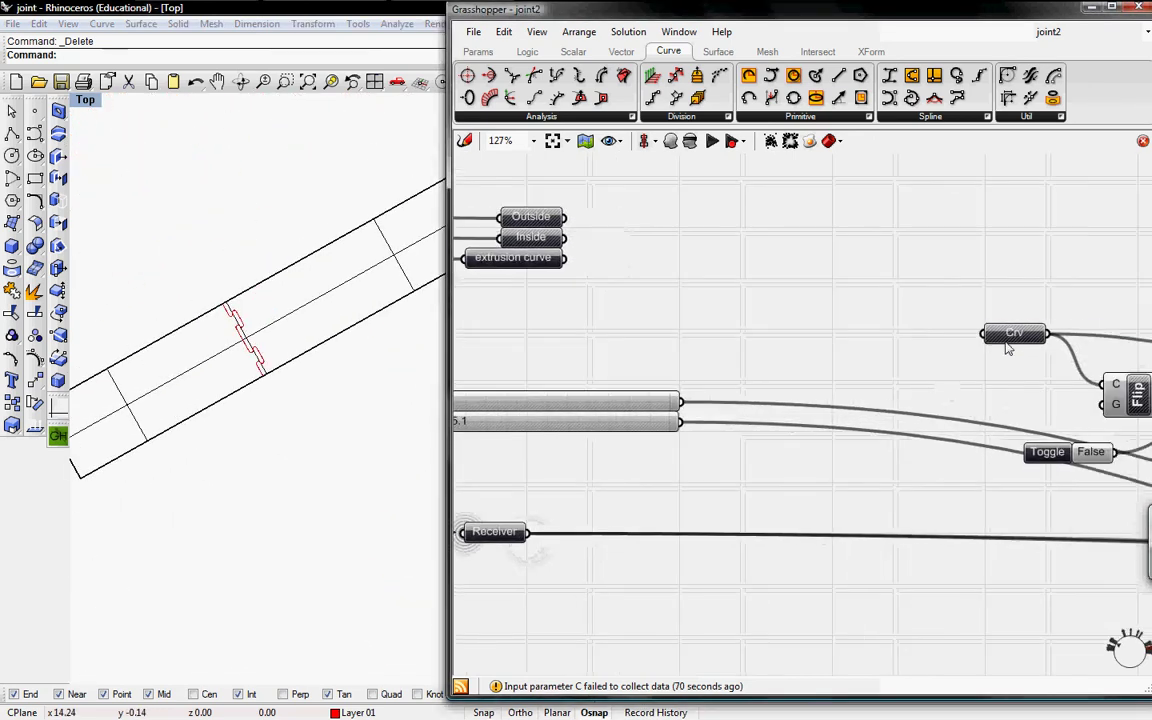
left_click_drag(1000, 337, 543, 336)
right_click_drag(560, 350, 682, 350)
right_click_drag(373, 267, 380, 293)
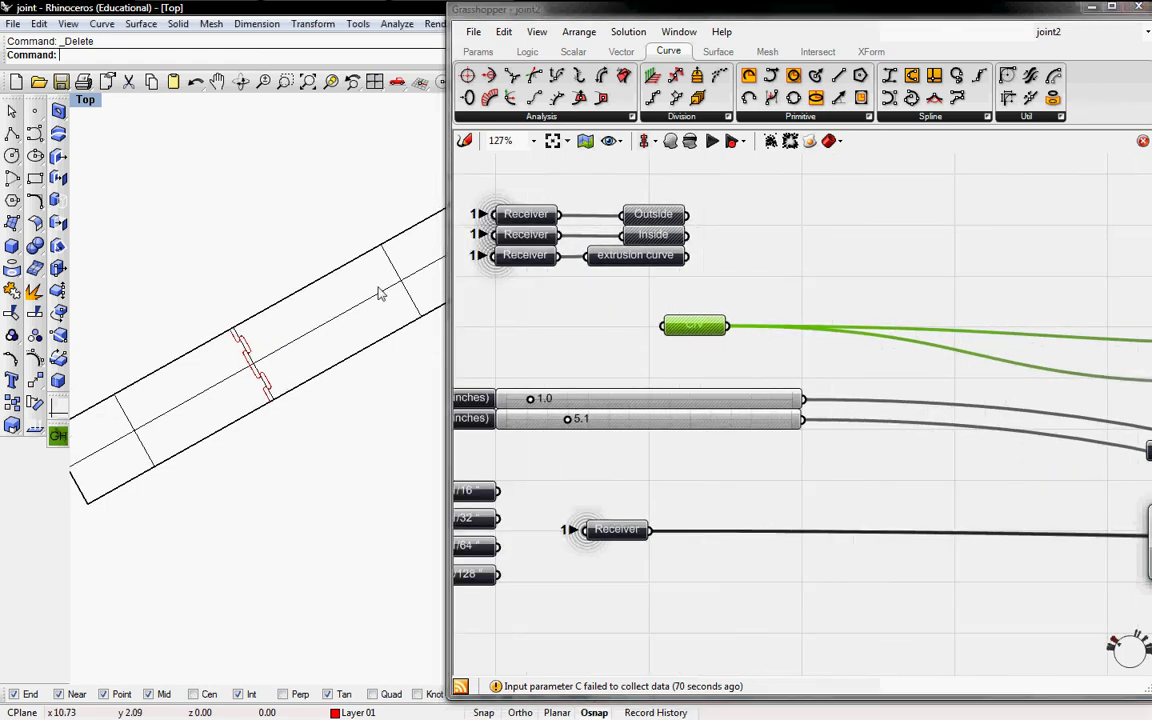
Step: Reference the three cross lines of the strip as multiple curves in the Crv parameter, and shift the parameter slightly left
right_click(693, 332)
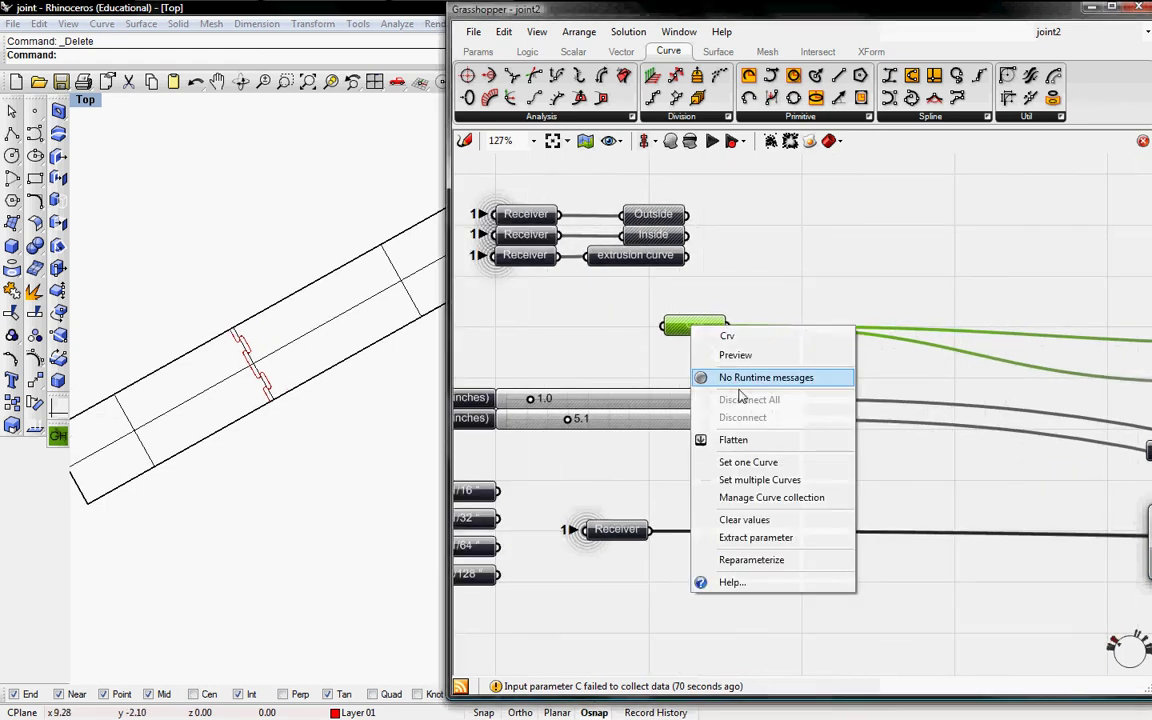
left_click(737, 481)
left_click(415, 303)
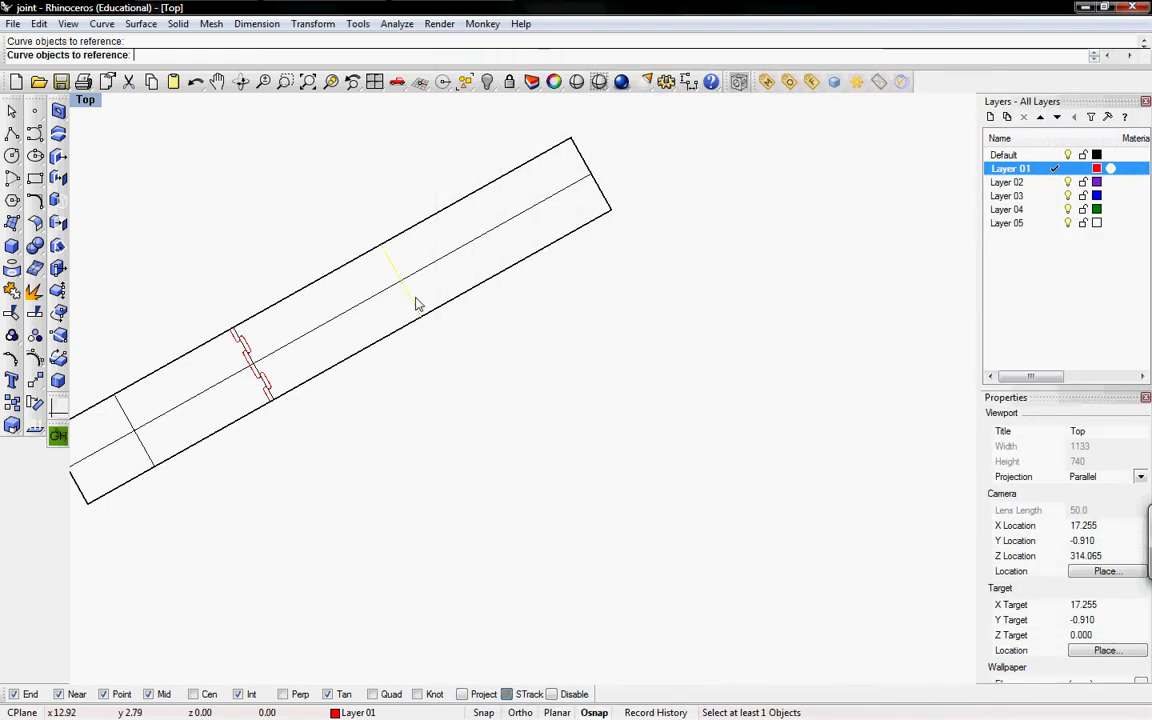
left_click(150, 438)
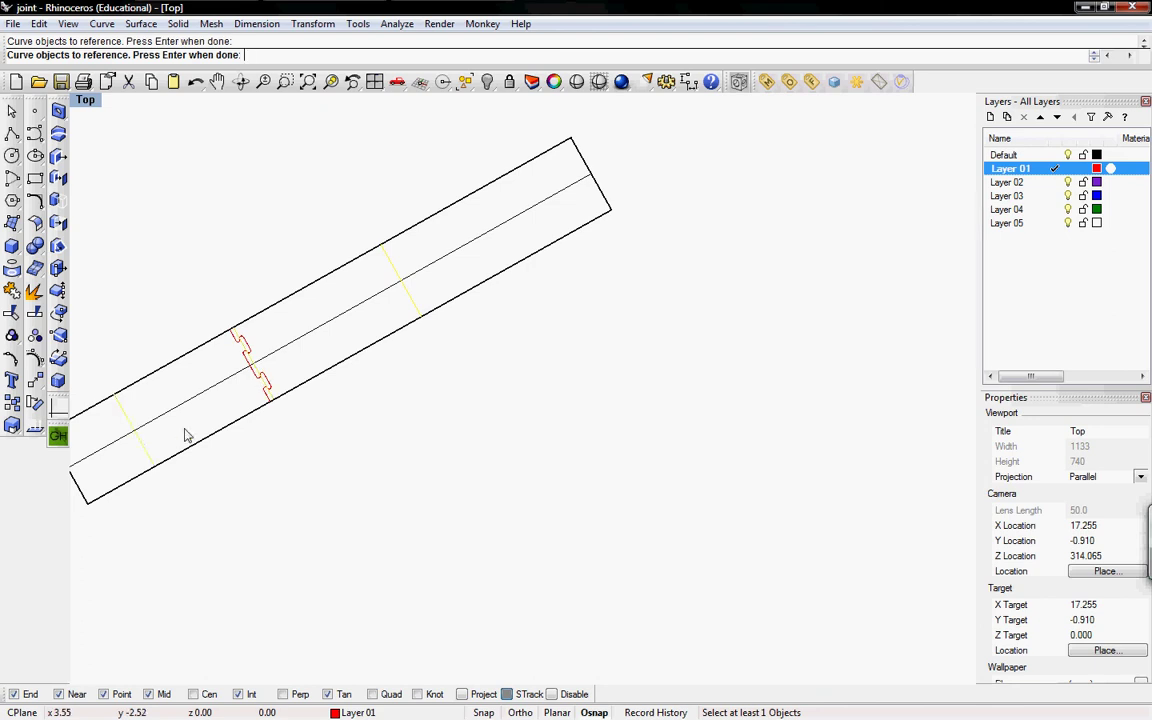
key("Return")
right_click_drag(226, 419, 285, 366)
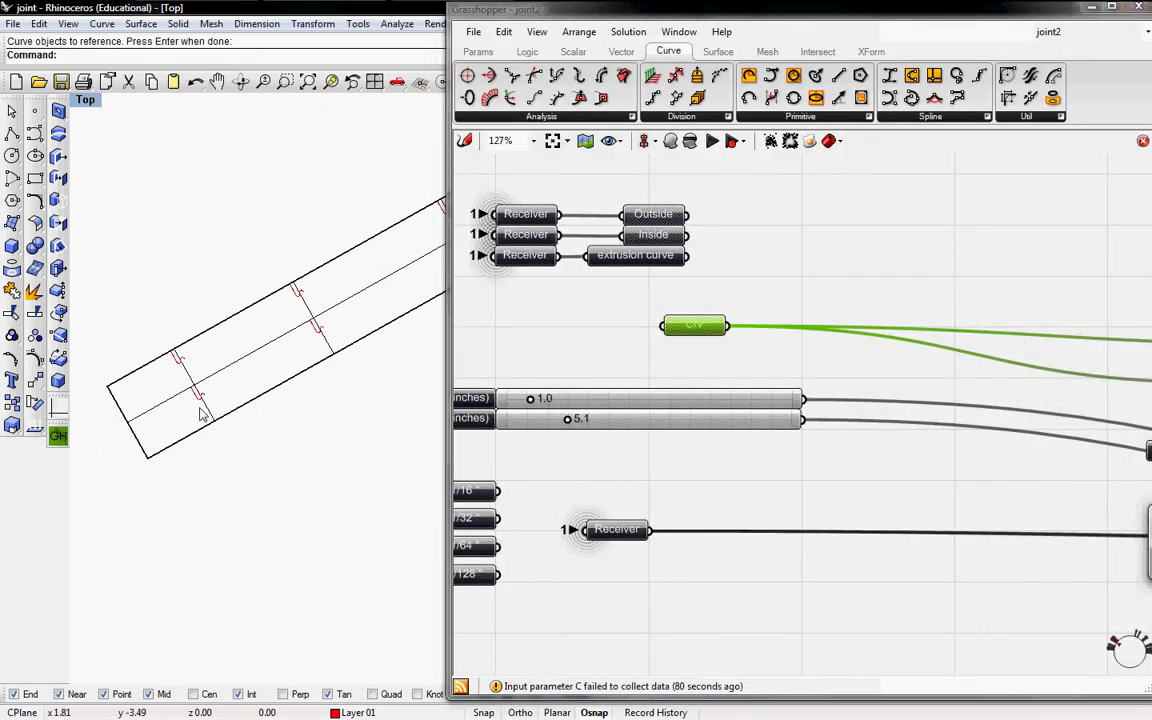
scroll(203, 395, "up", 3)
scroll(266, 334, "down", 5)
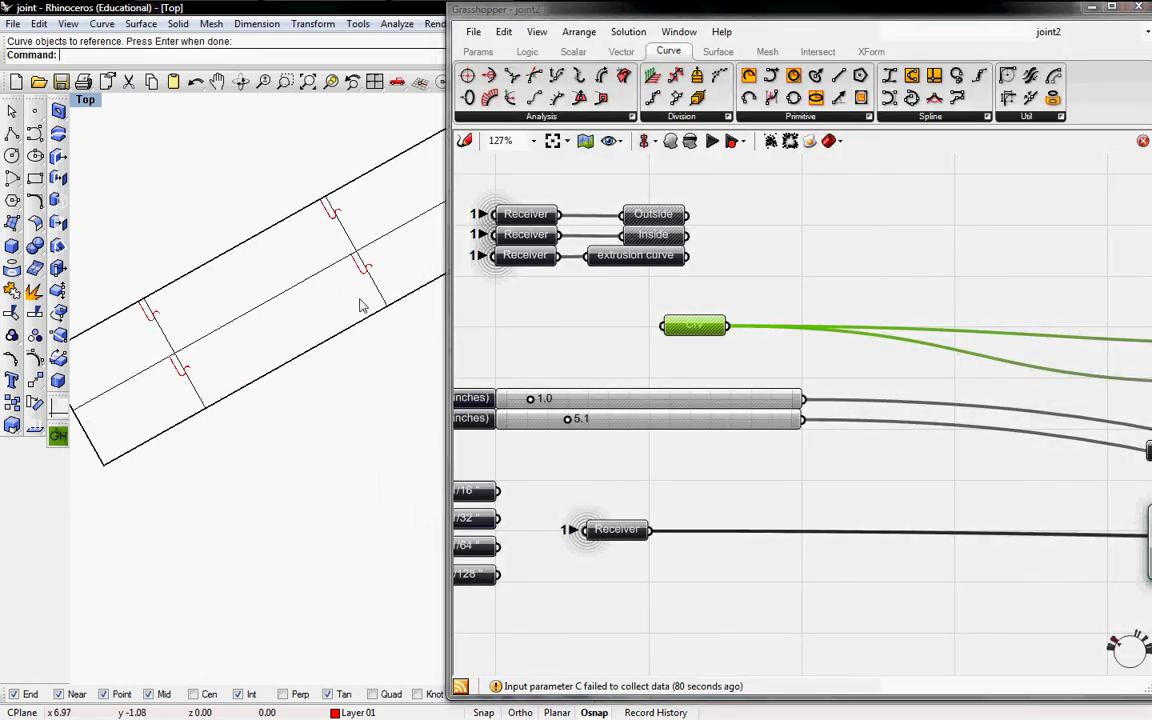
left_click_drag(709, 327, 578, 318)
Step: Set the data matching of all four Arc components that feed the Join component to Shortest list
right_click_drag(955, 346, 676, 327)
scroll(684, 327, "down", 6)
scroll(980, 360, "up", 5)
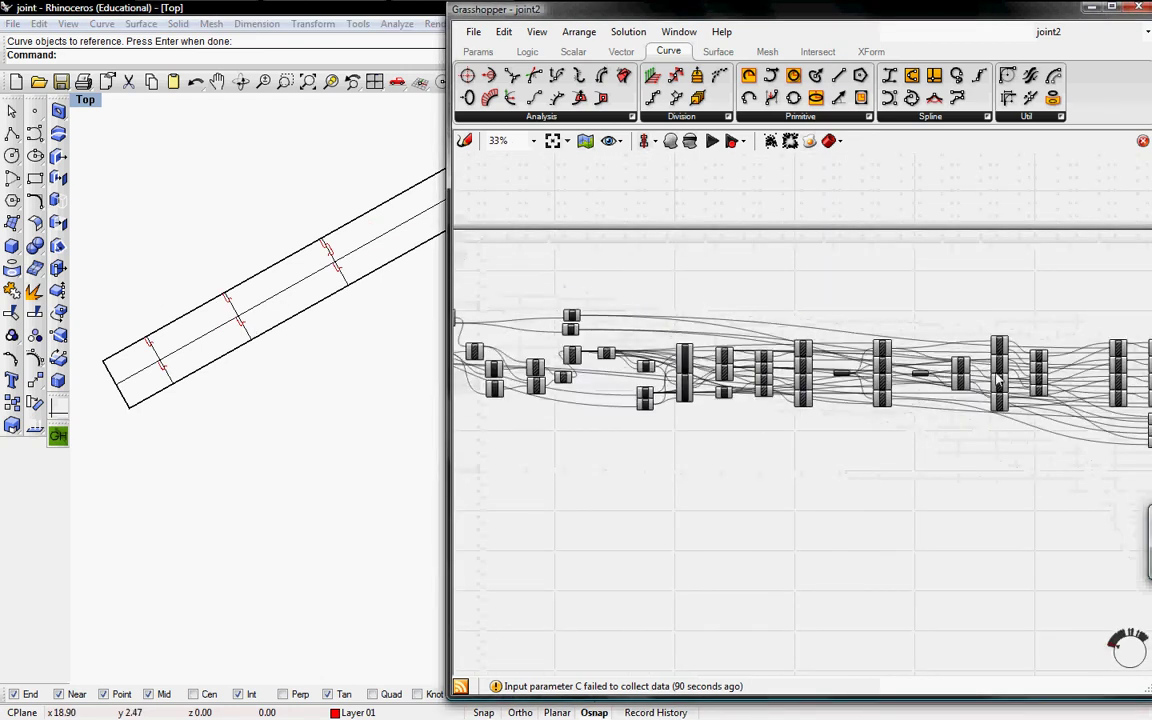
scroll(950, 348, "up", 3)
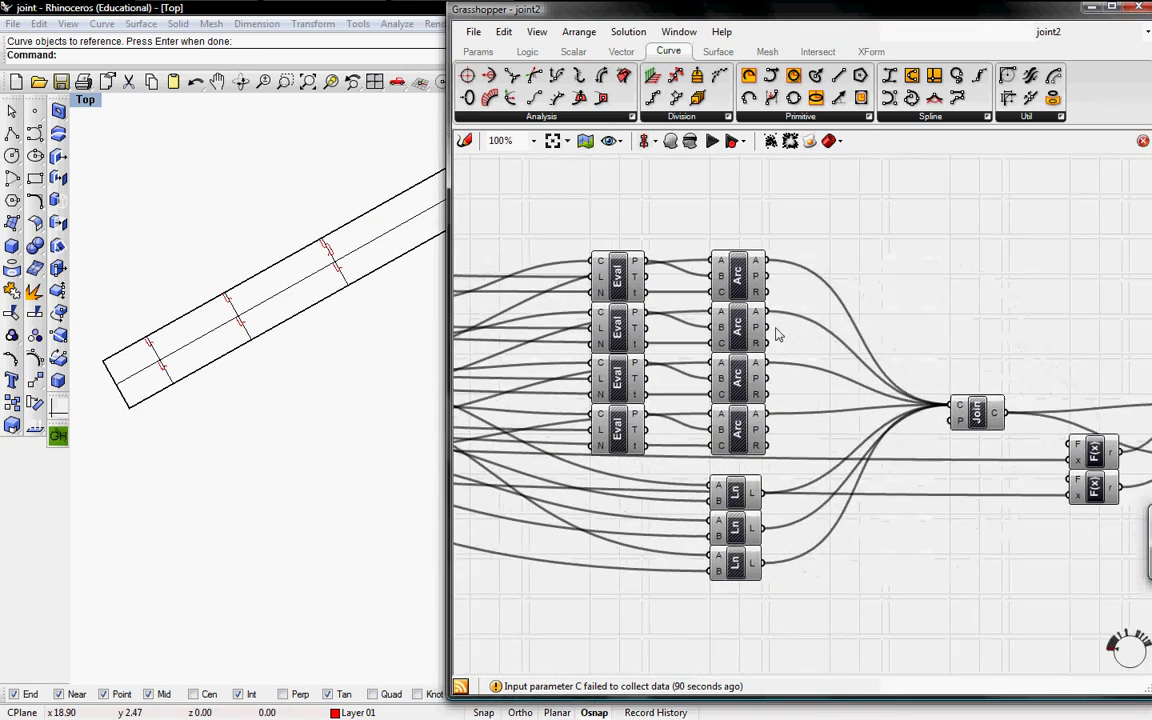
right_click(718, 240)
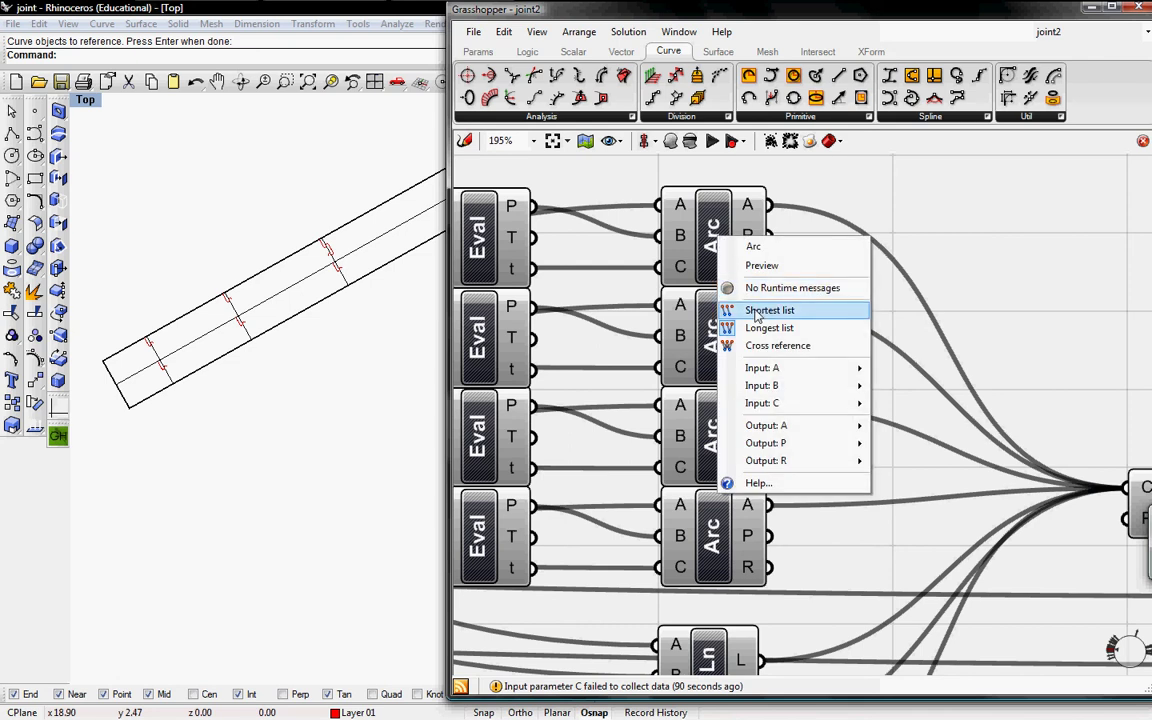
left_click(760, 309)
right_click(716, 330)
left_click(746, 401)
right_click(718, 420)
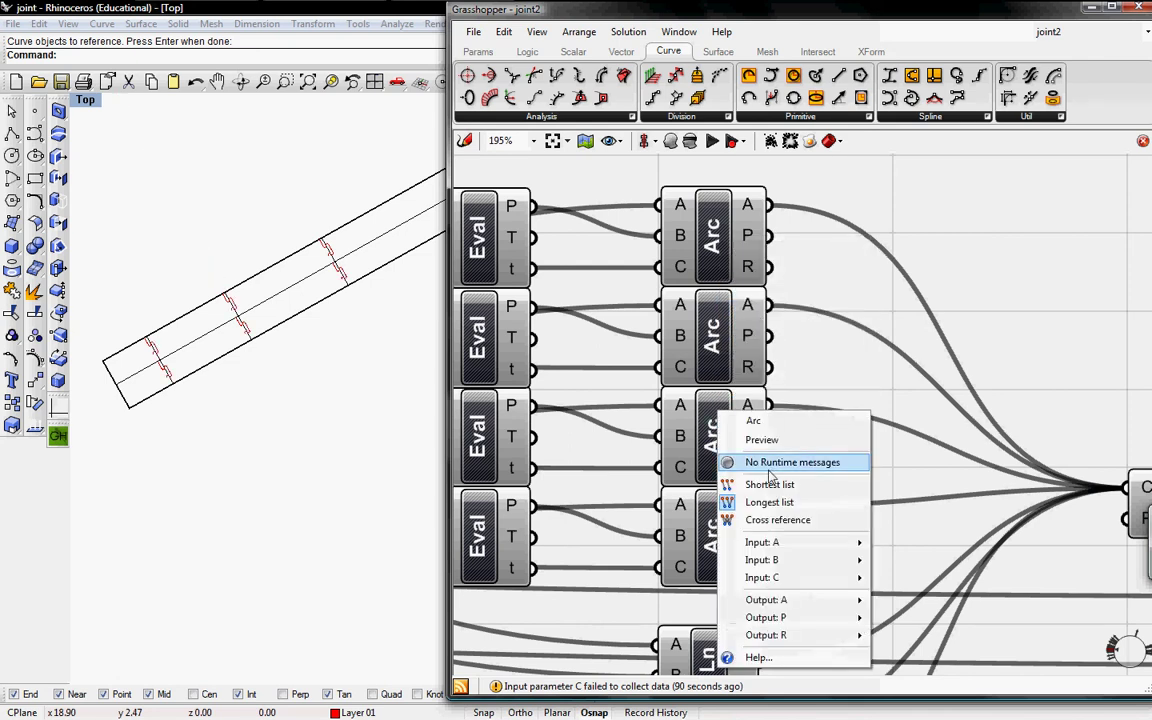
left_click(740, 492)
right_click(716, 511)
left_click(746, 535)
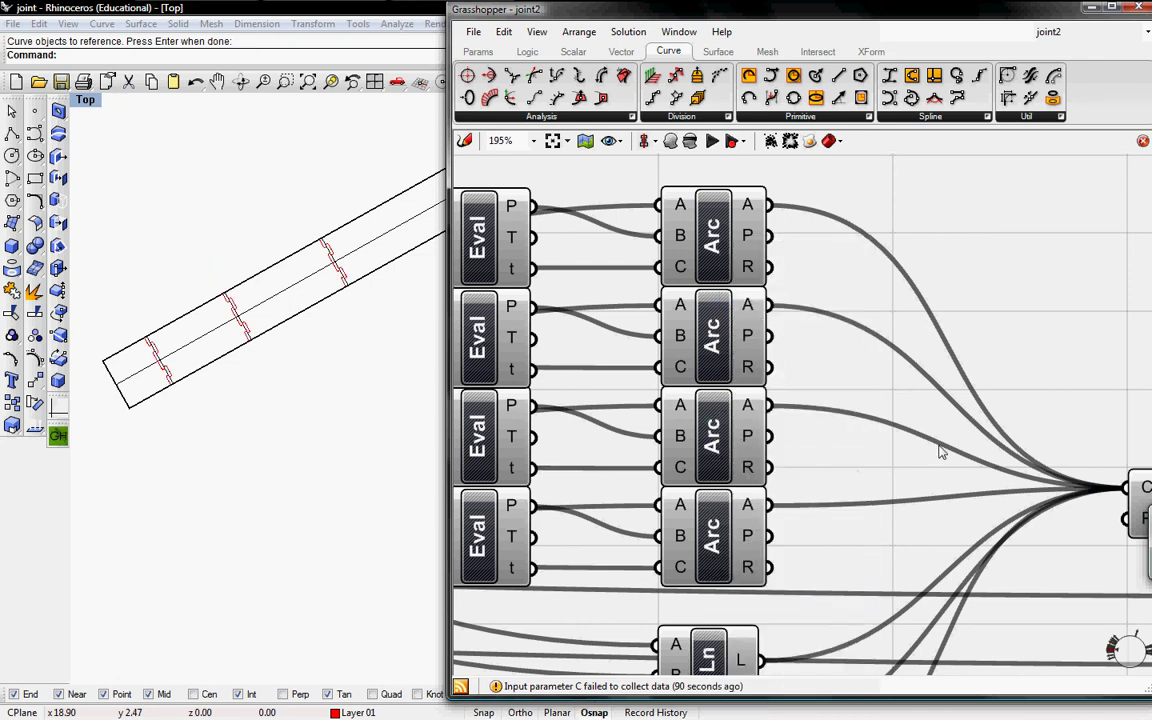
Step: Examine the double-line joint curves on the cross lines up close, including their ends at the strip's edge
right_click_drag(944, 455, 642, 387)
scroll(211, 335, "up", 8)
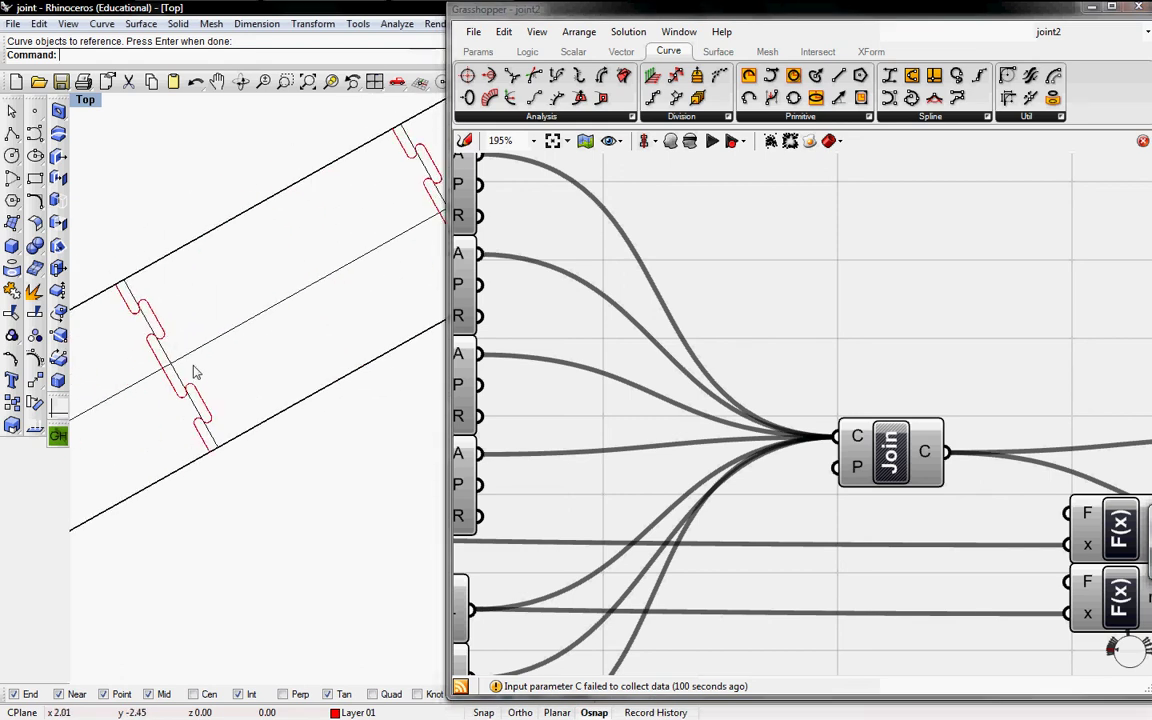
scroll(288, 360, "up", 6)
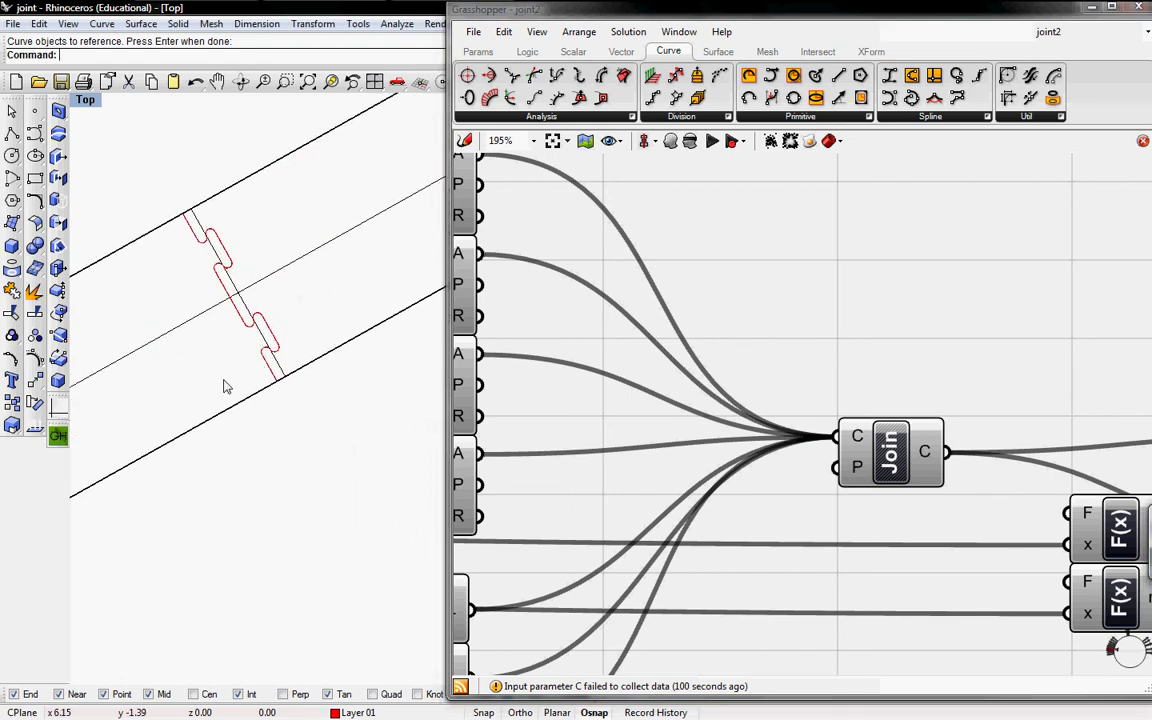
scroll(228, 305, "up", 4)
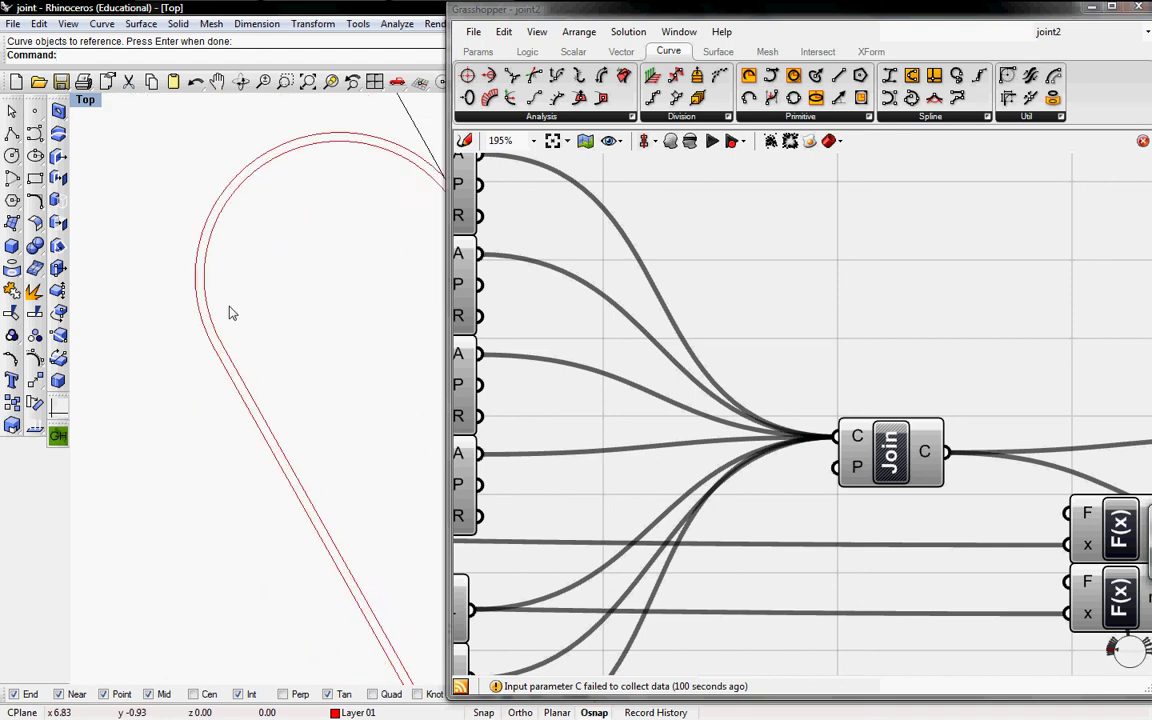
scroll(231, 311, "down", 4)
scroll(193, 334, "down", 6)
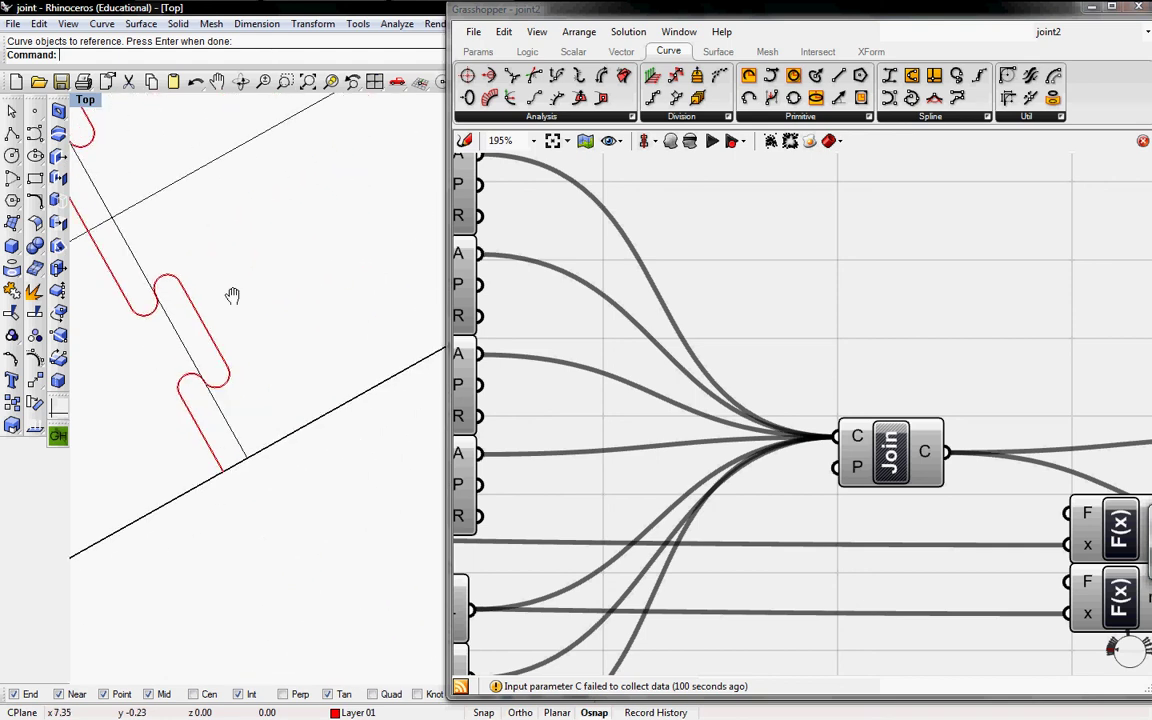
scroll(290, 301, "up", 3)
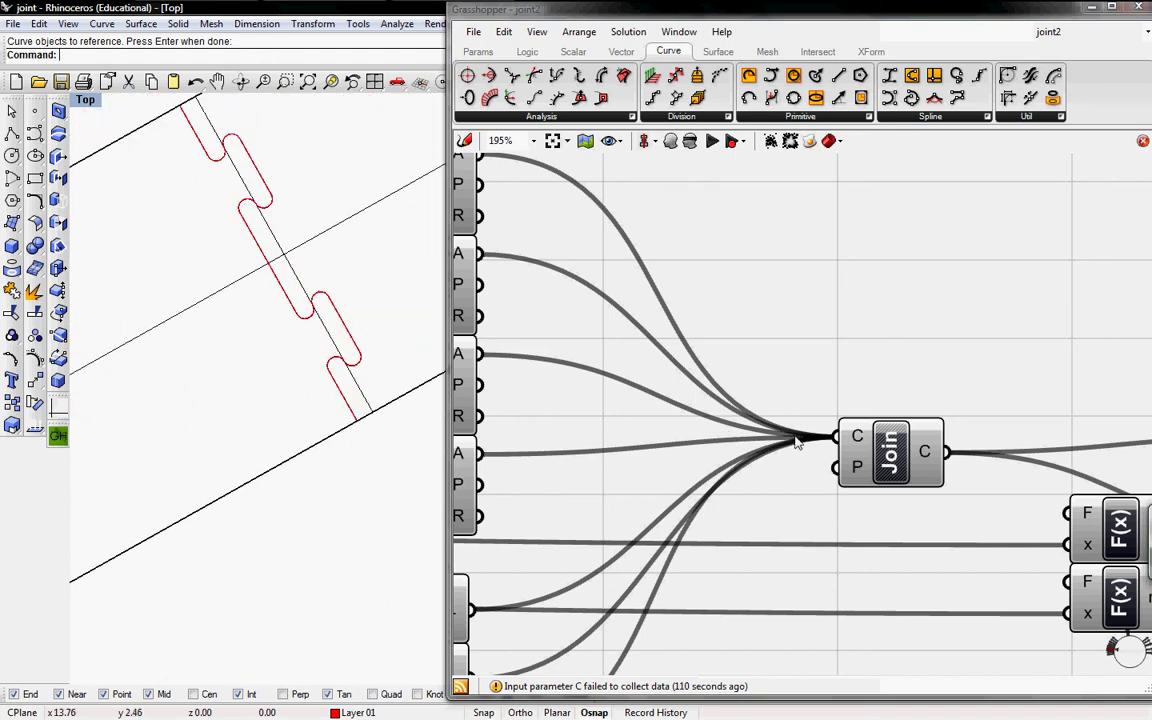
right_click(845, 448)
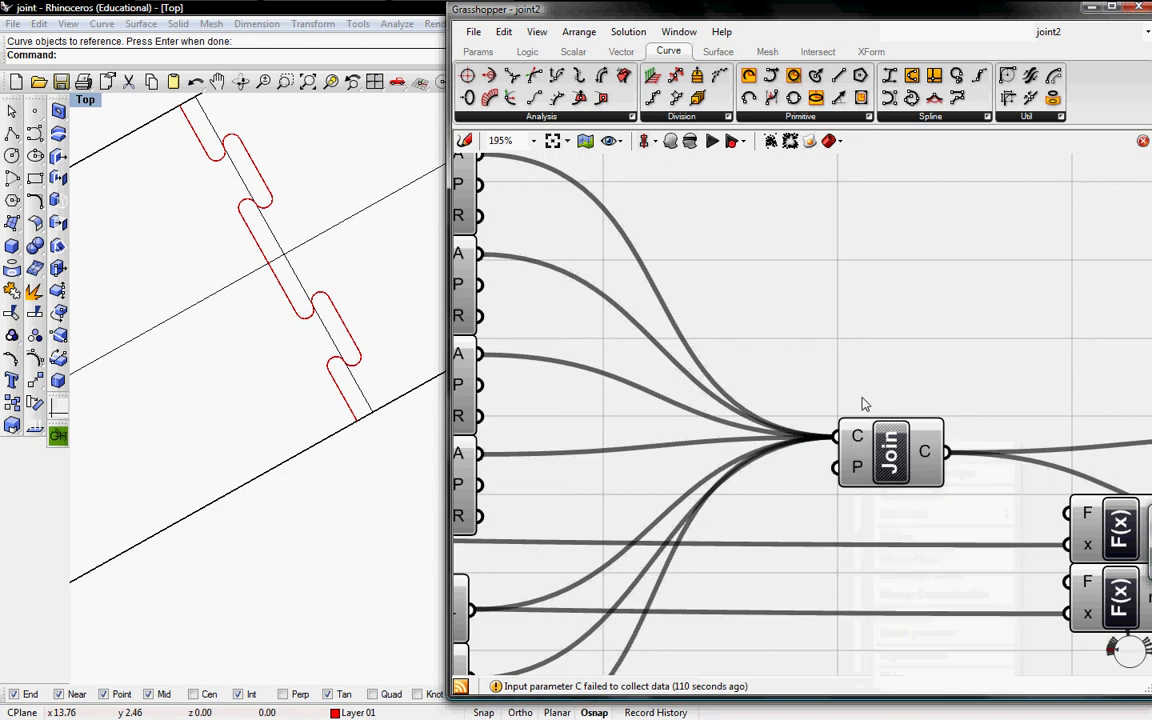
scroll(304, 406, "up", 4)
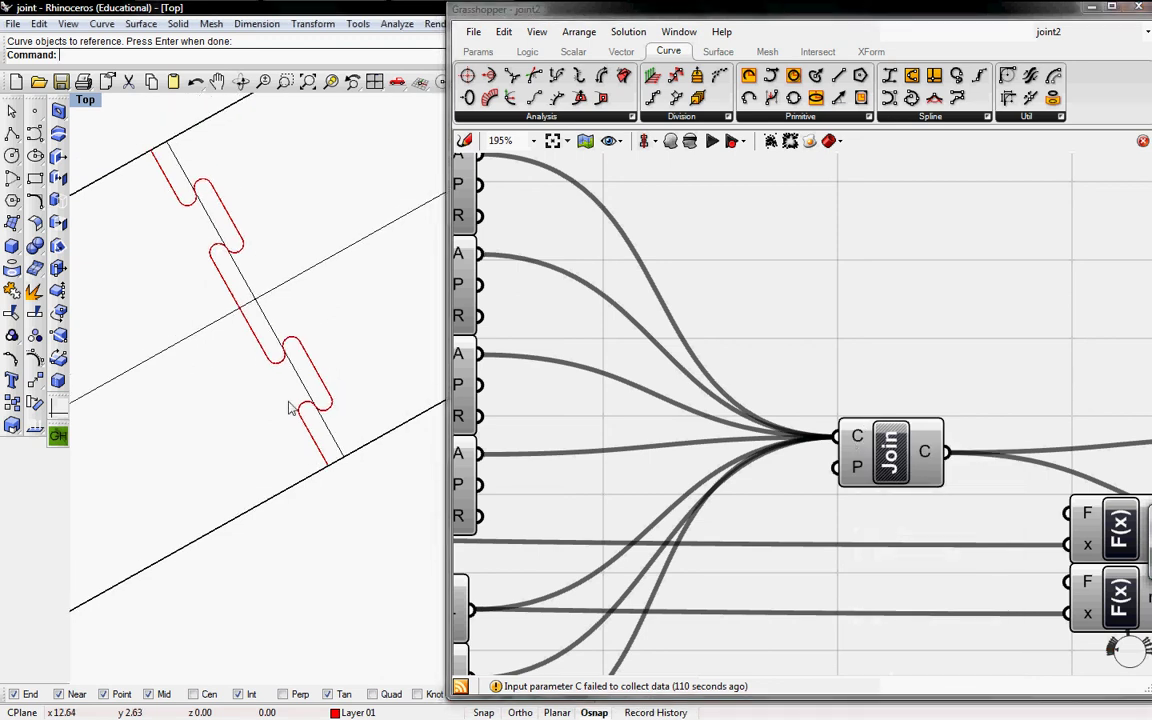
scroll(325, 478, "up", 3)
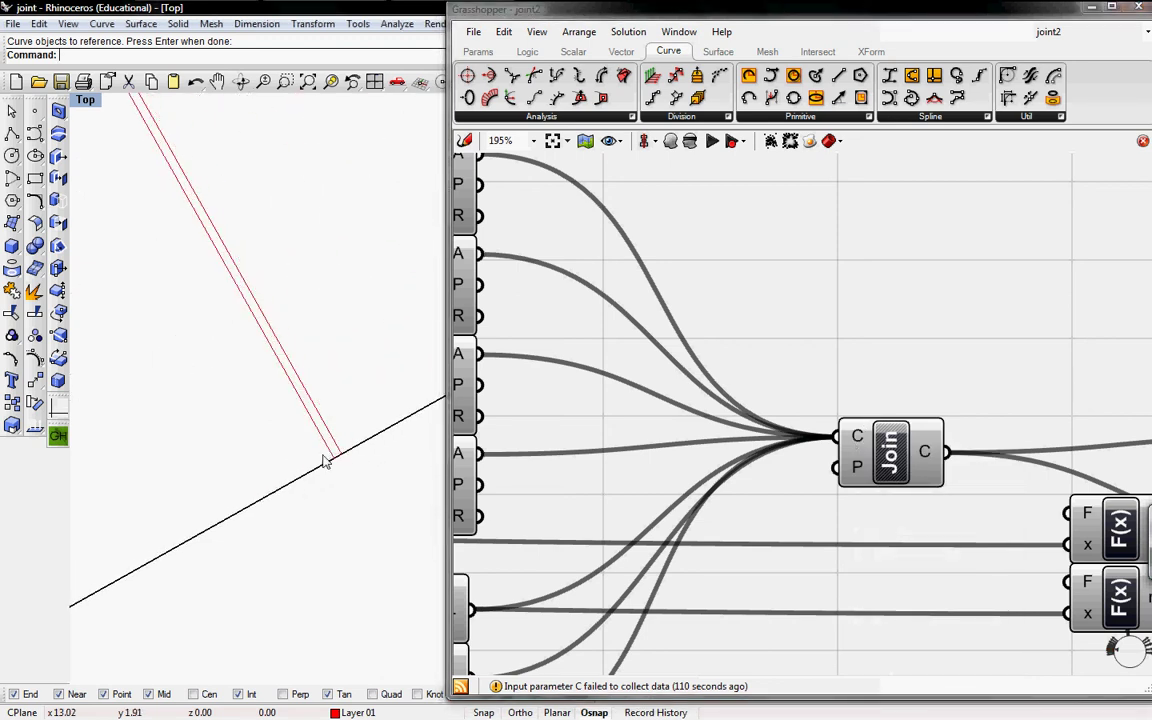
scroll(367, 462, "up", 2)
scroll(296, 368, "down", 7)
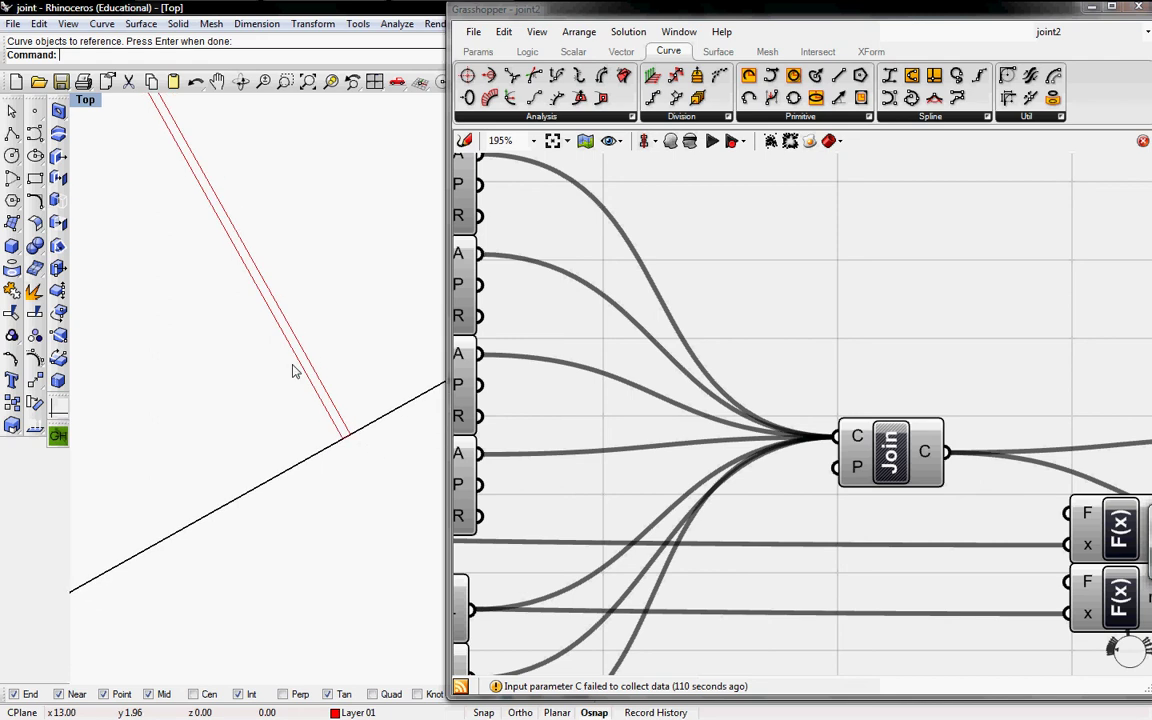
scroll(296, 340, "down", 3)
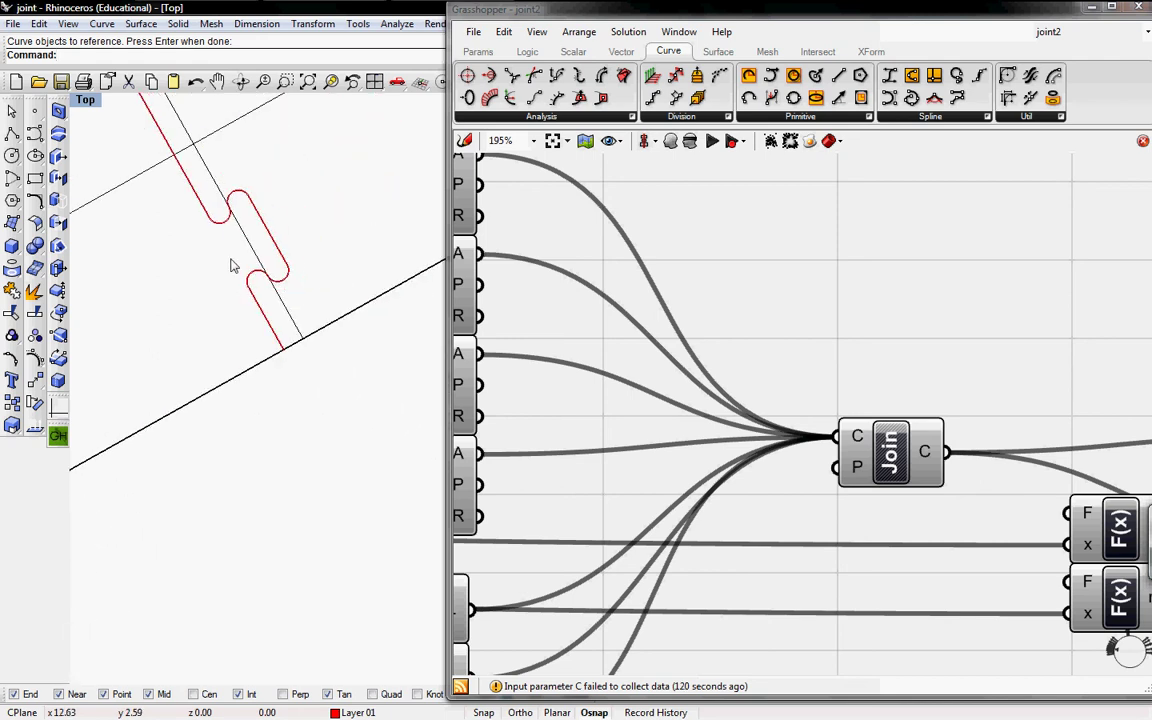
Step: Flatten the C curve input of the Join component and inspect the joint's double lines
right_click(857, 444)
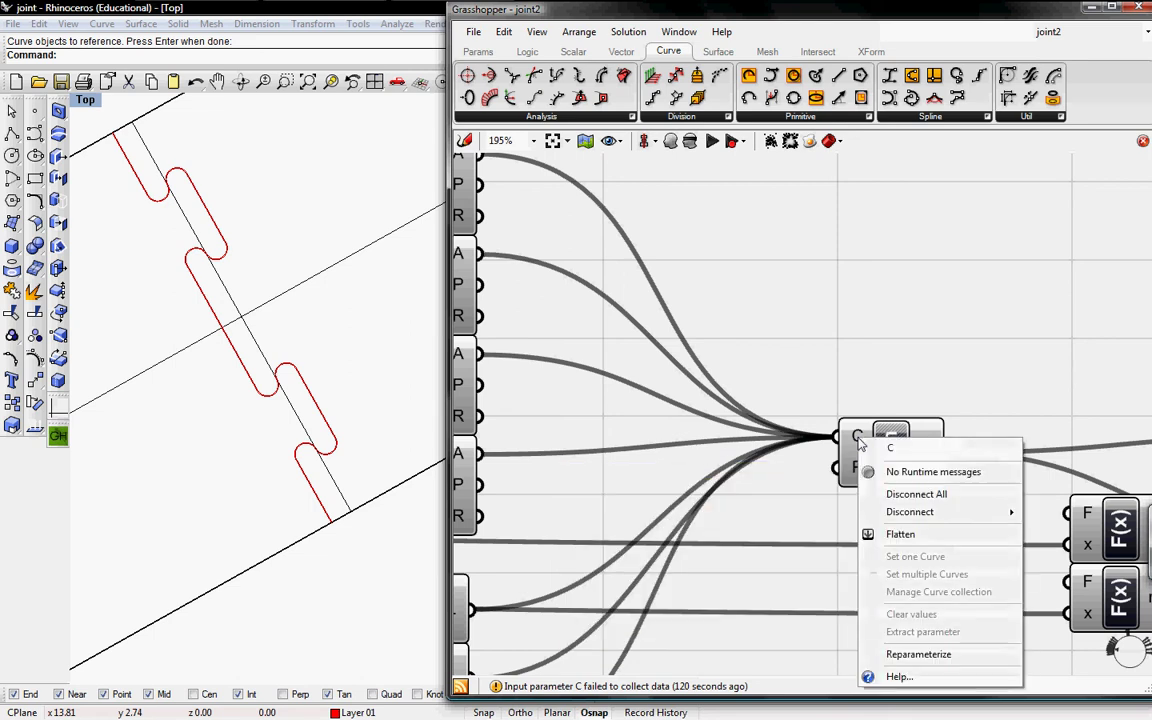
left_click(886, 539)
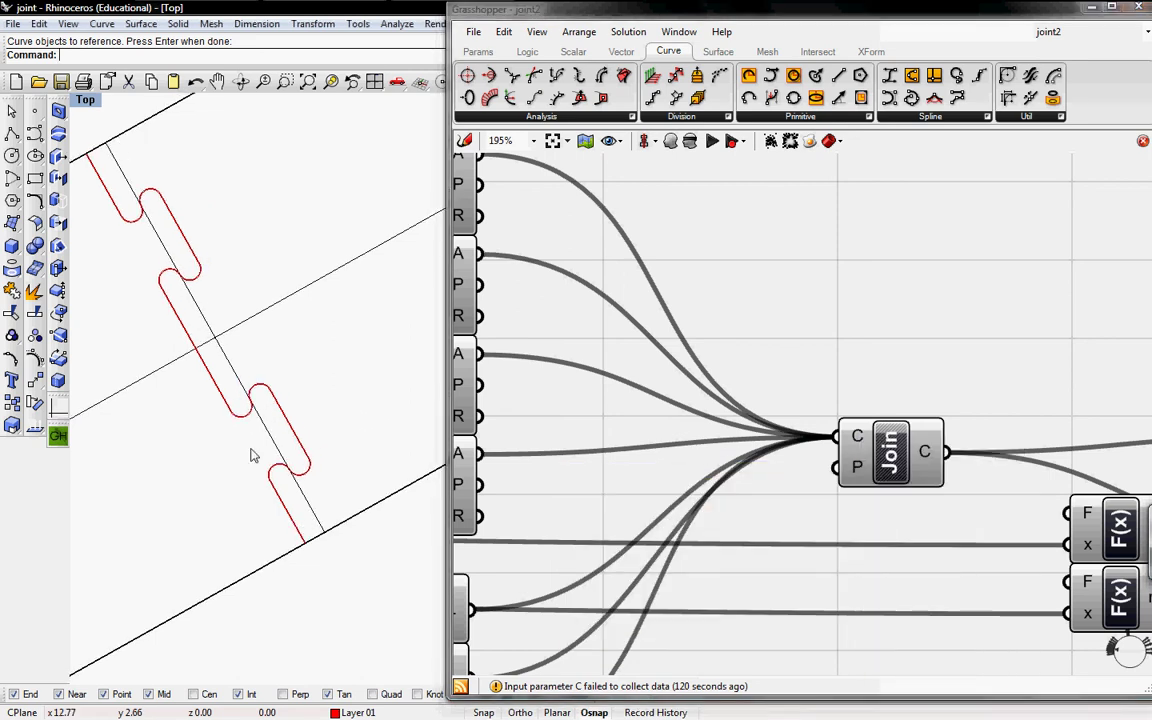
scroll(255, 430, "up", 4)
Step: Move the integer slider that controls the number of divisions left, to just below the Toggle
right_click_drag(914, 398, 699, 378)
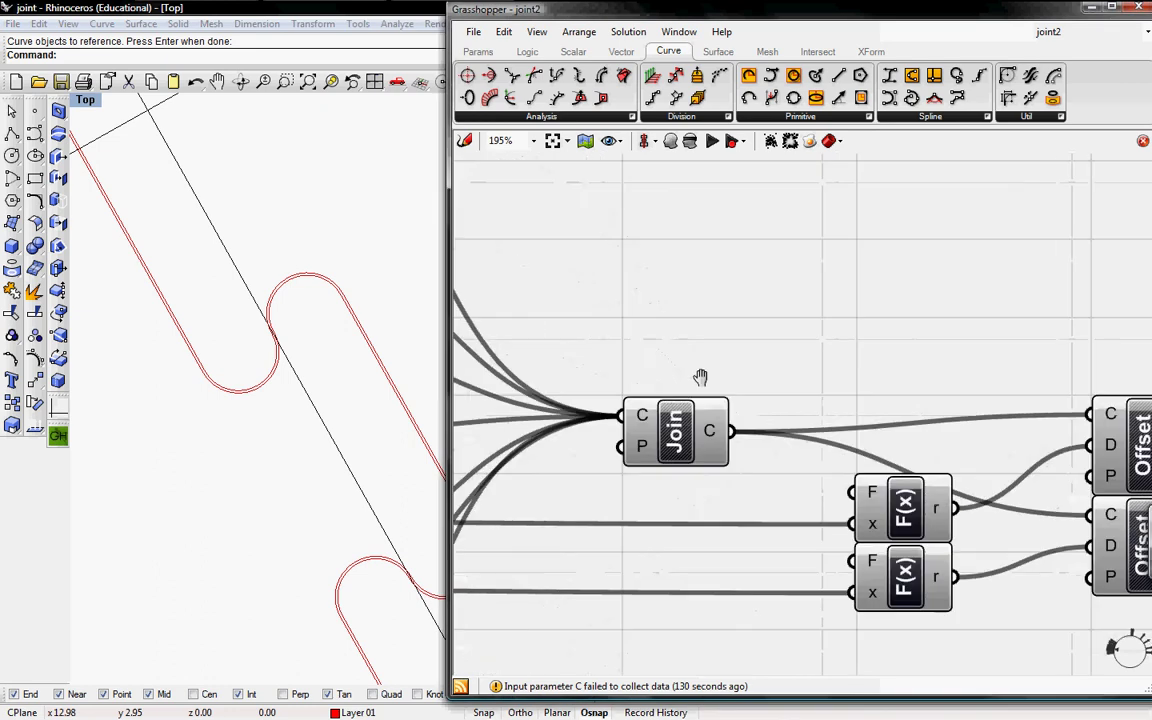
scroll(699, 377, "down", 3)
right_click_drag(1015, 415, 918, 408)
scroll(740, 330, "down", 6)
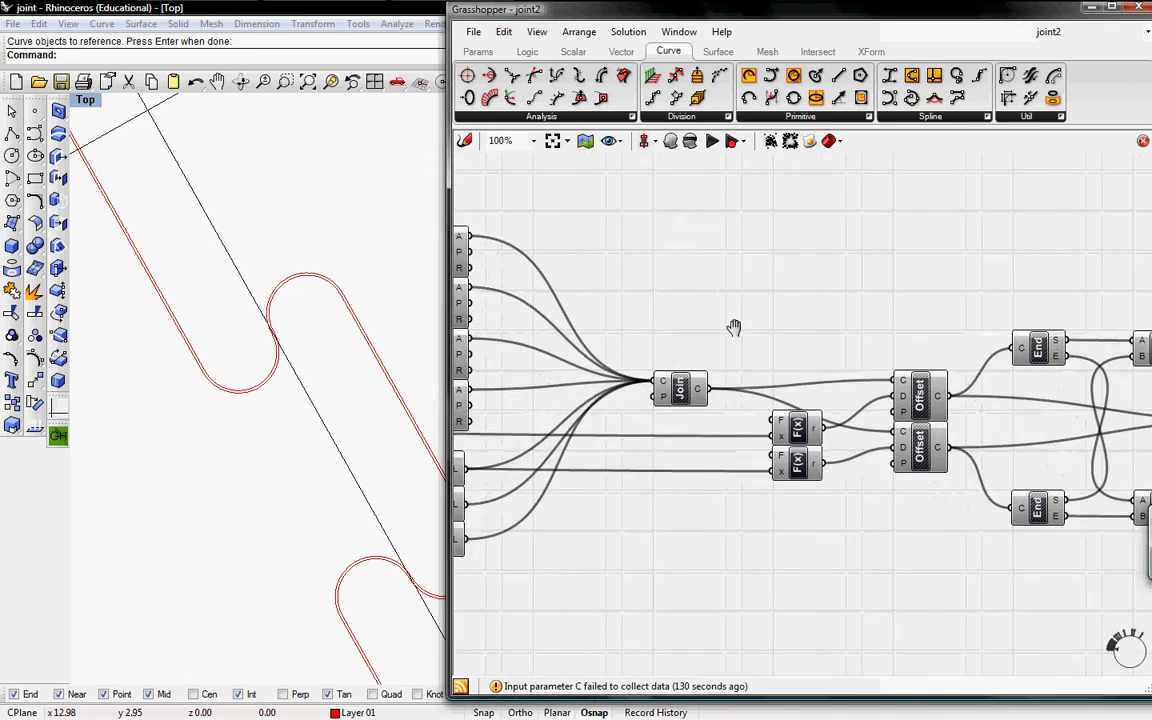
scroll(610, 328, "up", 5)
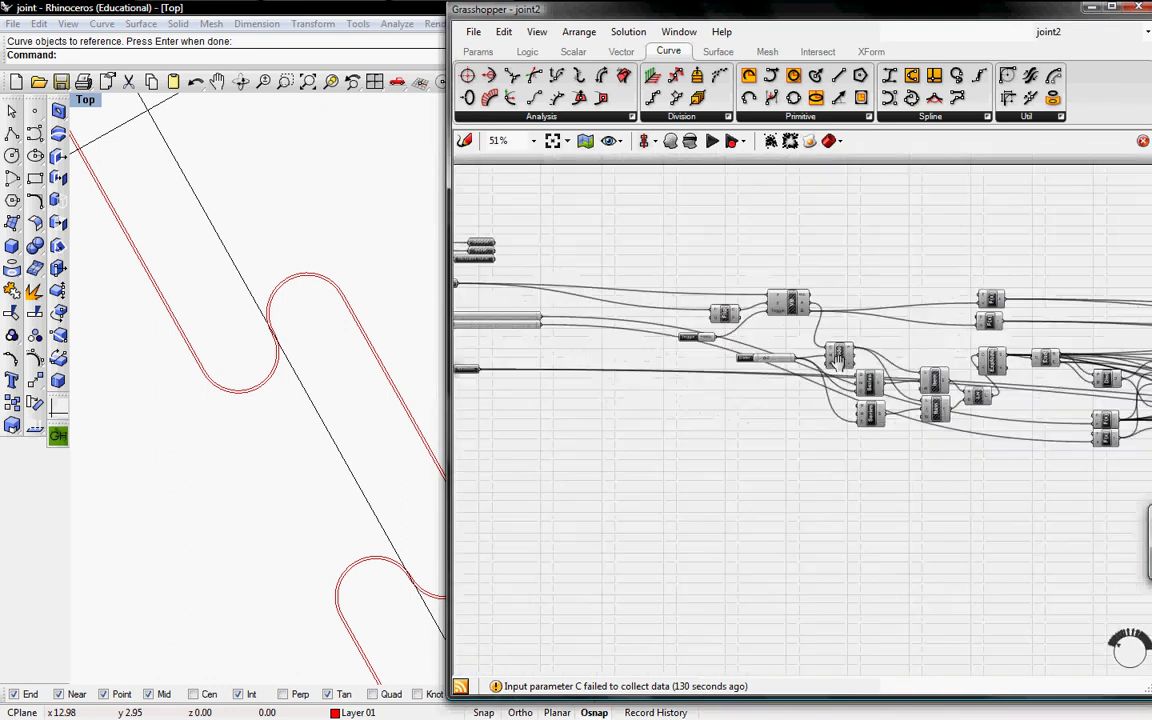
left_click_drag(804, 360, 593, 365)
Step: Set the integer slider below the Toggle to 3 to change the number of joint repeats
right_click_drag(690, 362, 1035, 372)
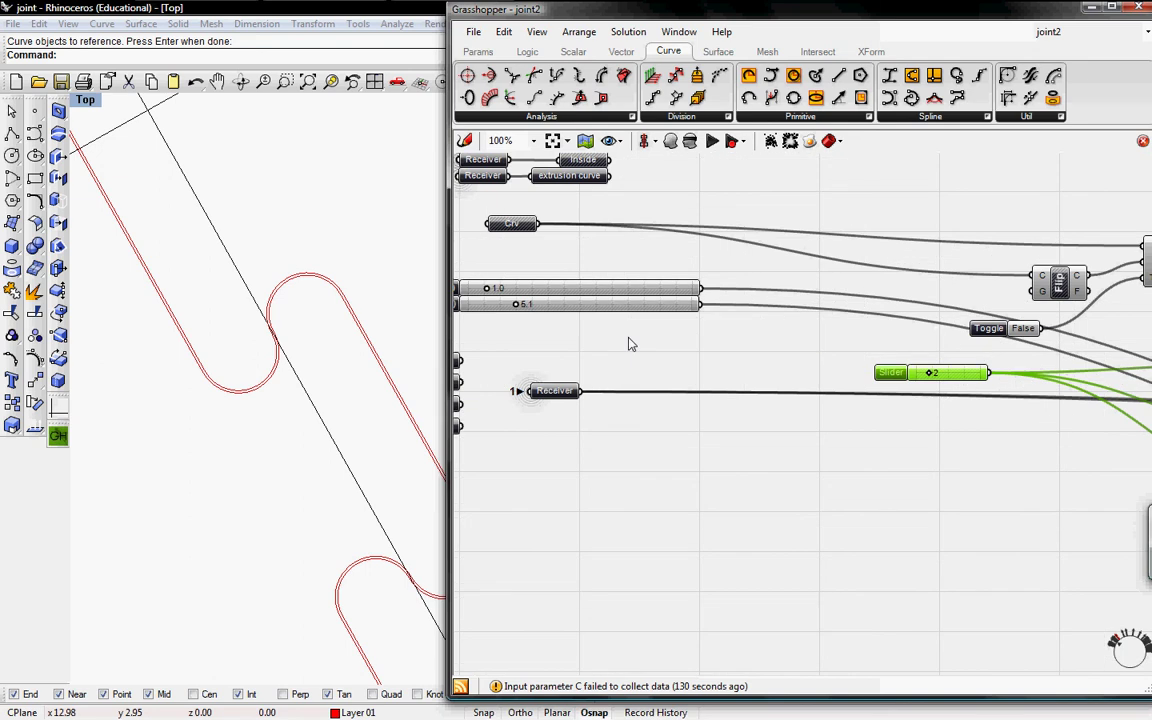
scroll(229, 386, "down", 4)
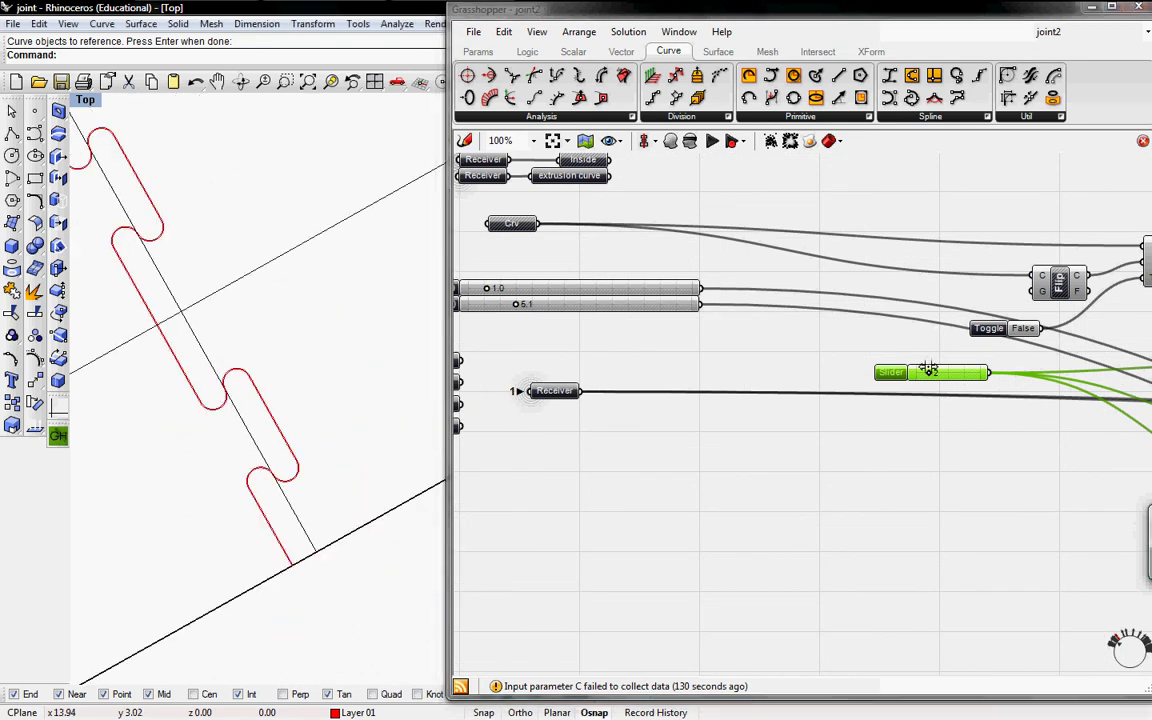
left_click_drag(929, 370, 934, 372)
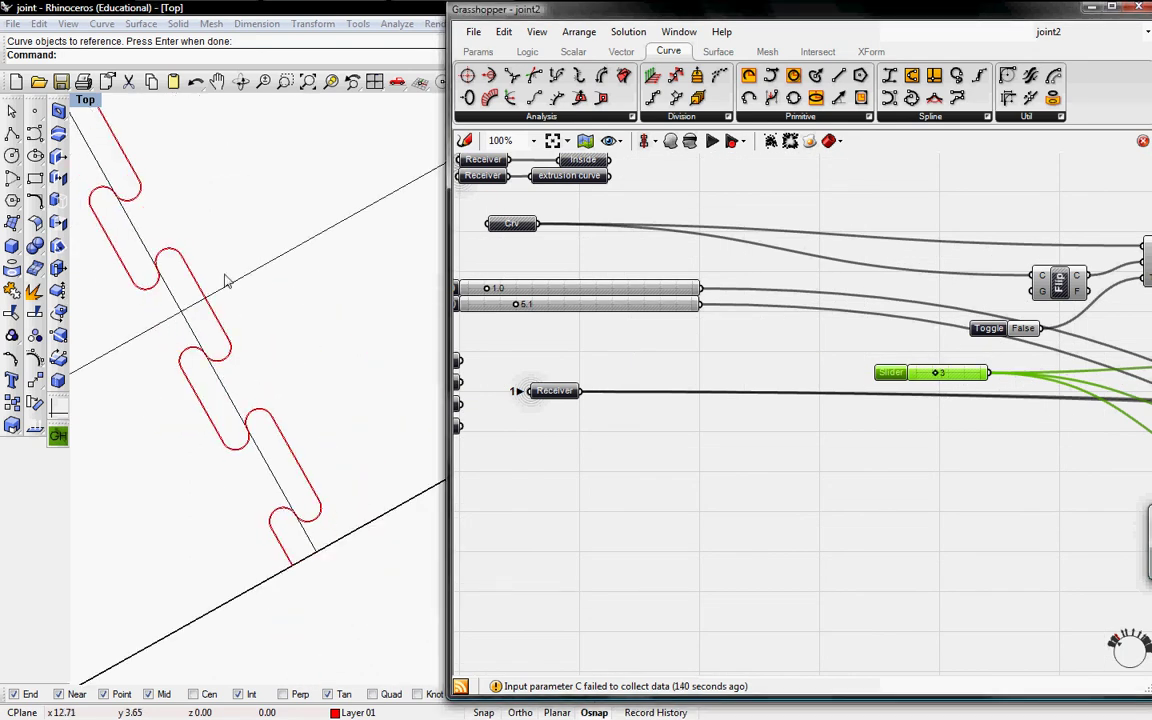
Step: Set the joint's Radius slider to 0.8 inches and its Length slider to 4.2 inches, and check the joint on the strip
right_click_drag(471, 286, 686, 302)
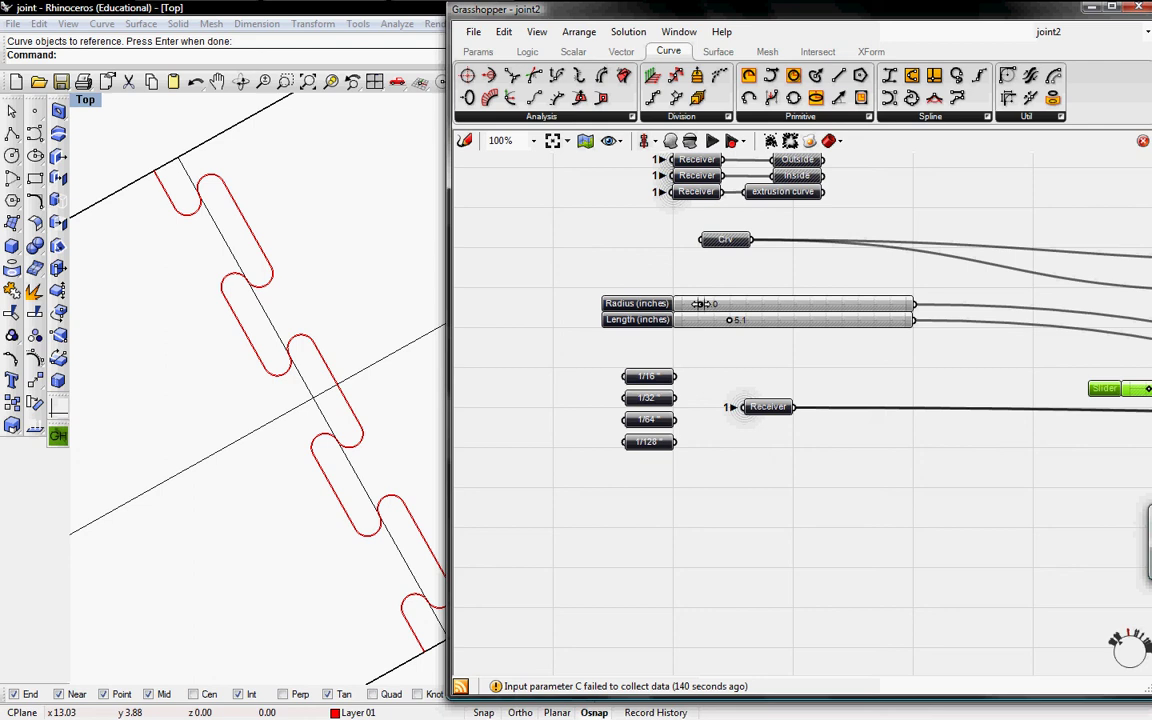
left_click_drag(700, 303, 721, 321)
right_click_drag(808, 330, 819, 380)
scroll(324, 427, "up", 8)
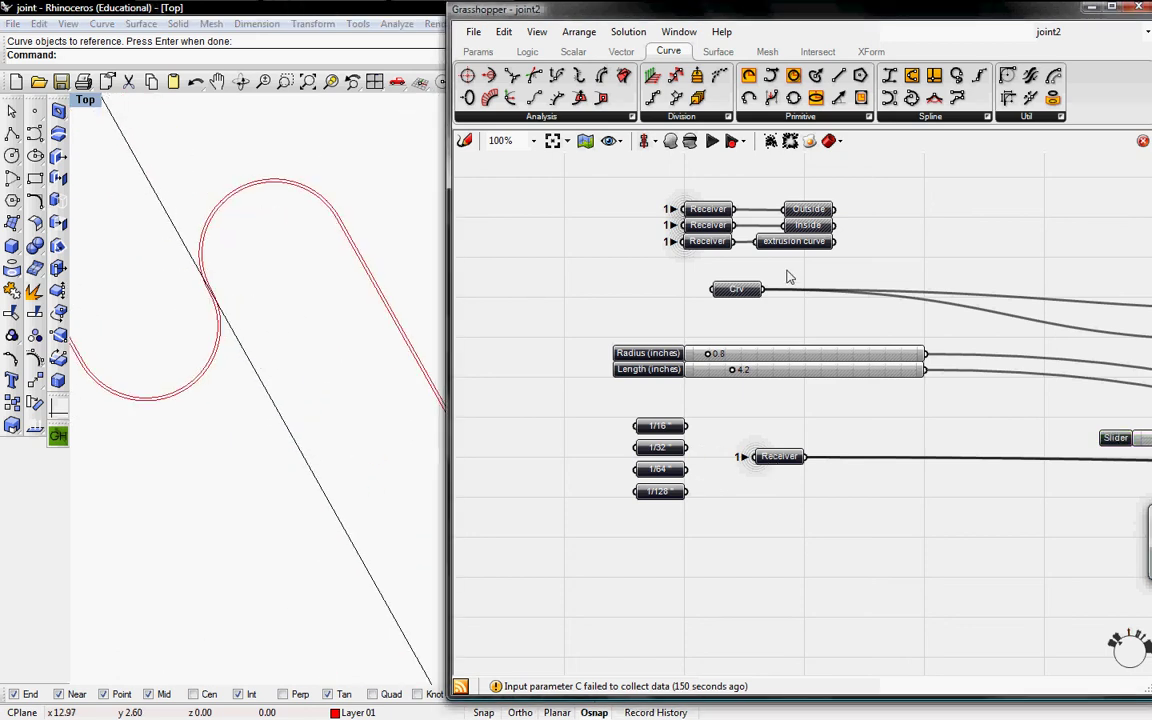
right_click_drag(787, 239, 806, 383)
scroll(270, 290, "down", 4)
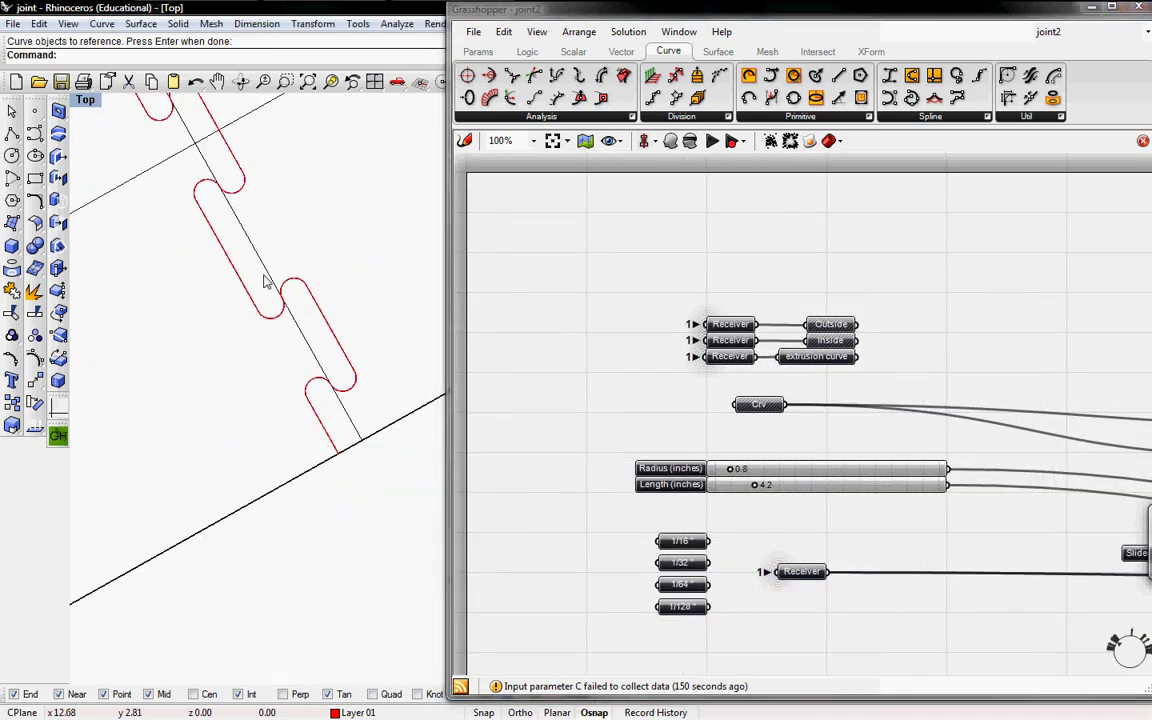
right_click_drag(316, 262, 253, 310)
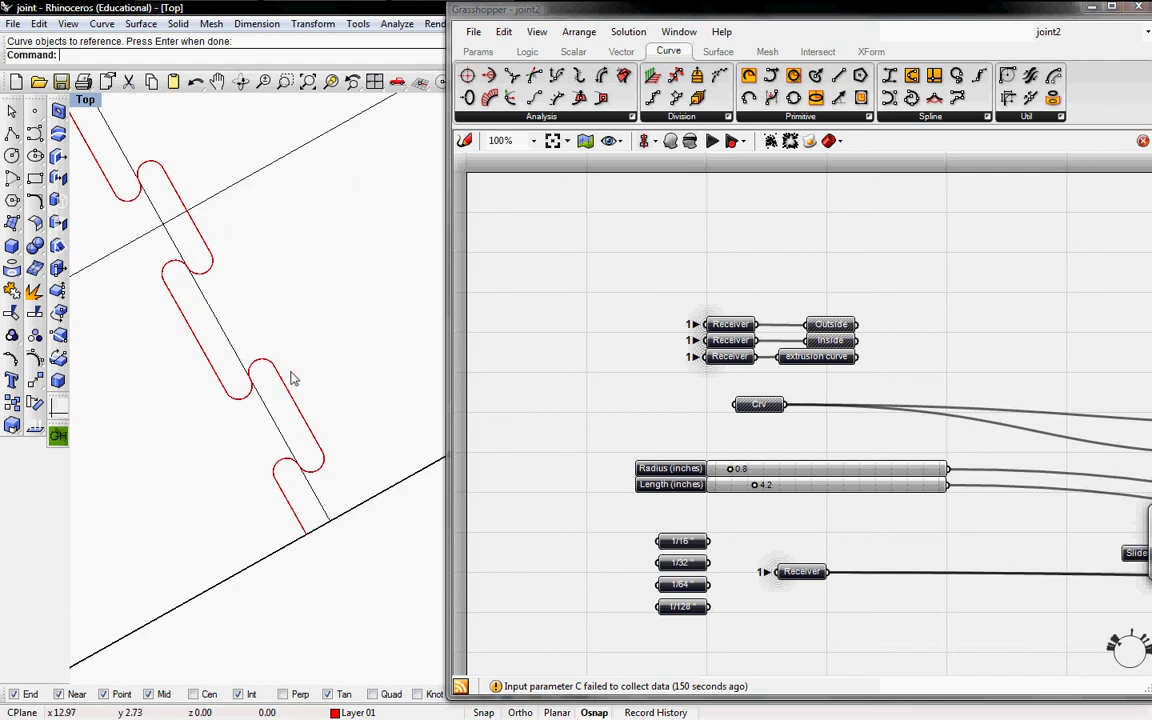
scroll(330, 507, "down", 5)
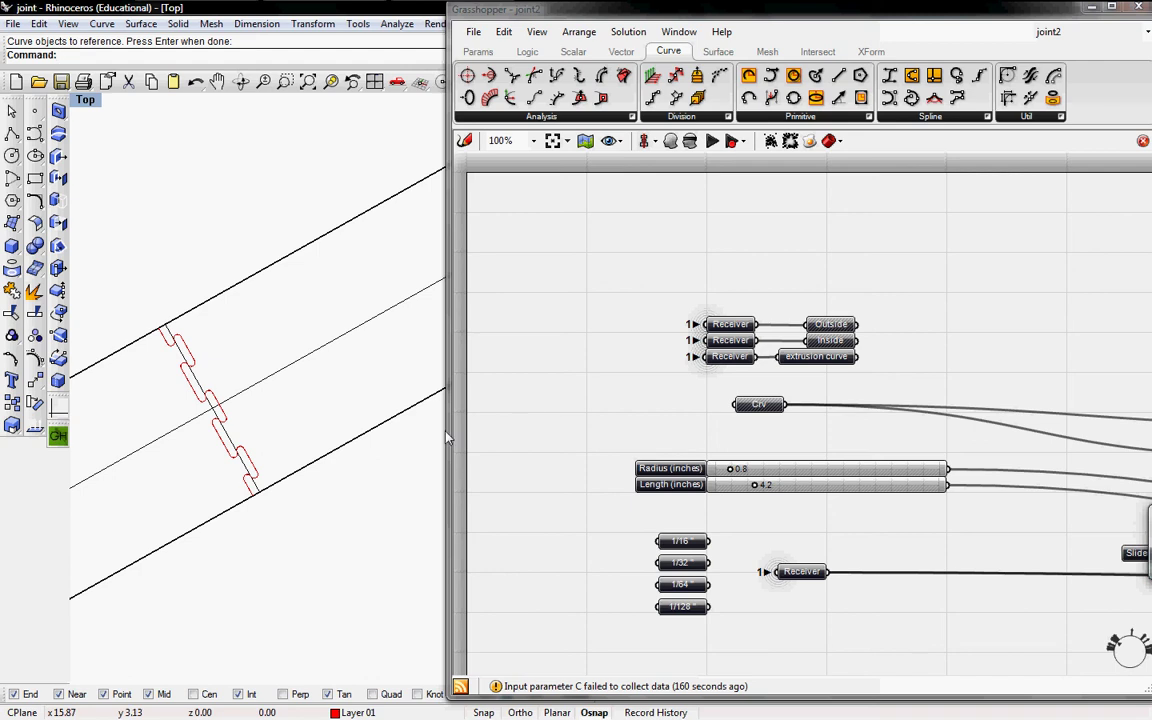
right_click_drag(875, 488, 763, 445)
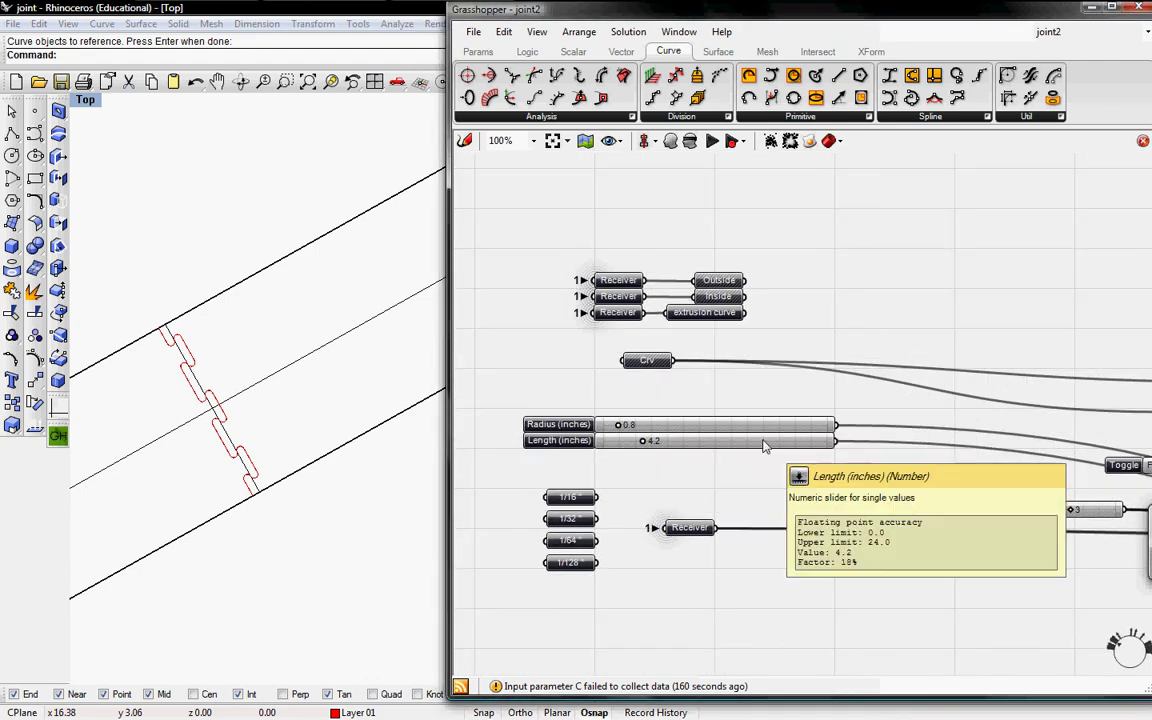